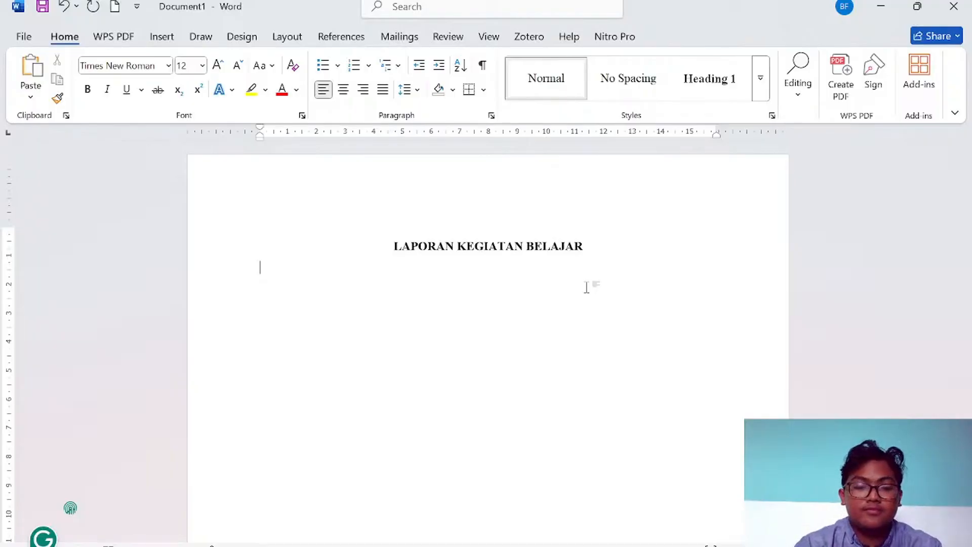
text(sek)
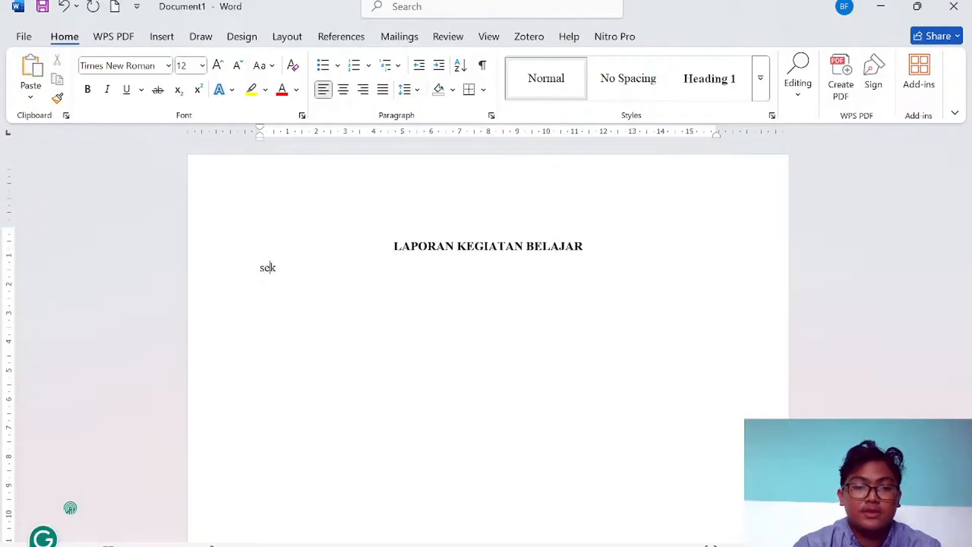
key(BackSpace)
key(BackSpace)
key(BackSpace)
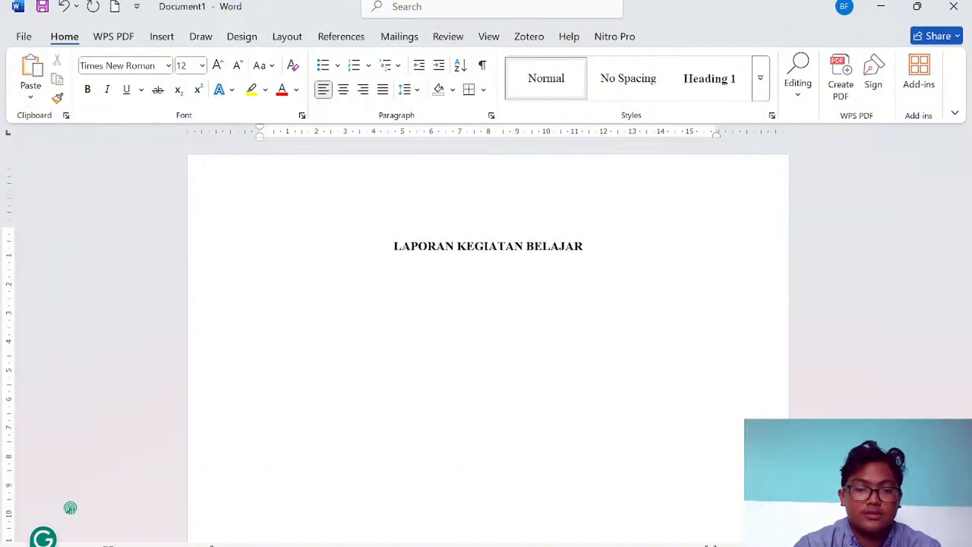
Write the opening body sentence below the title: "Selama semester saya mulai memahami bagaimana penggunaan word dan sejenisnya."
text(selama )
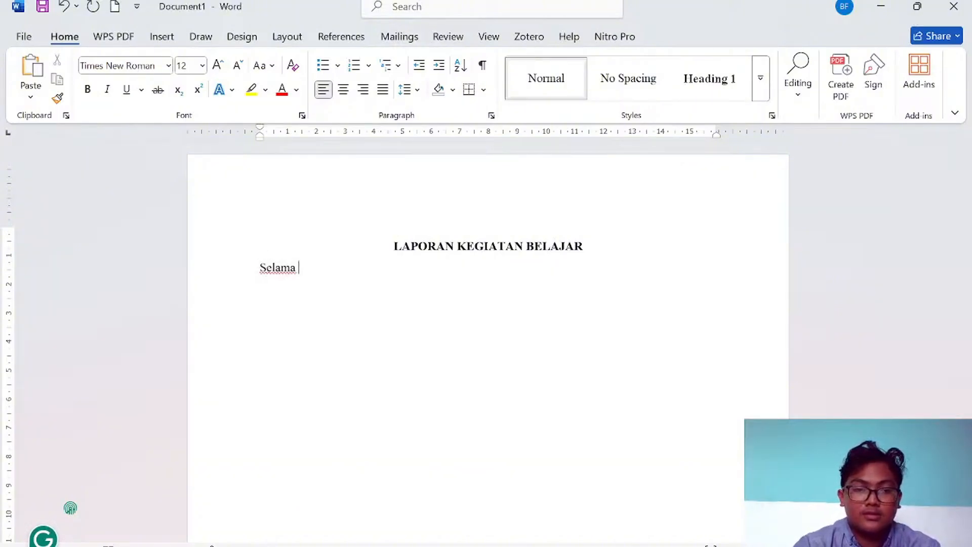
text(semester )
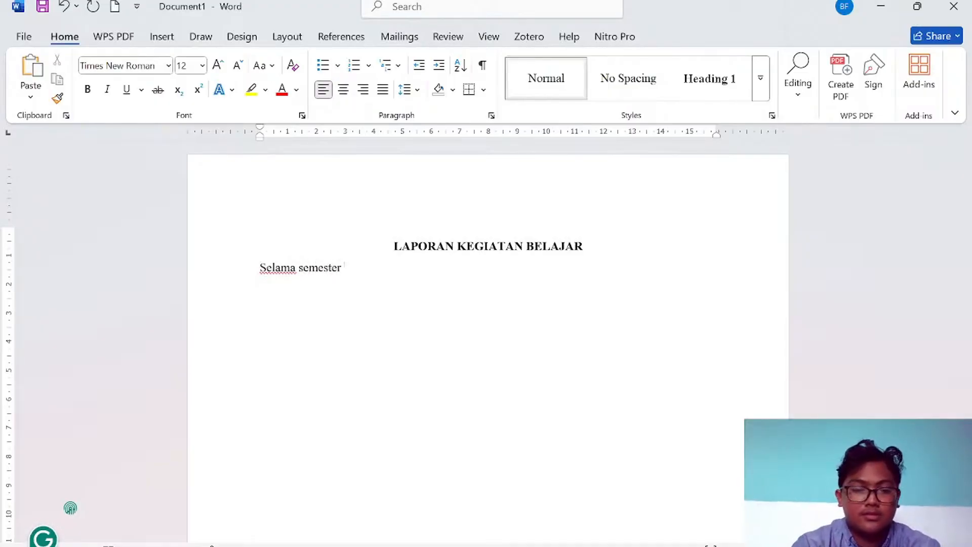
text(saya )
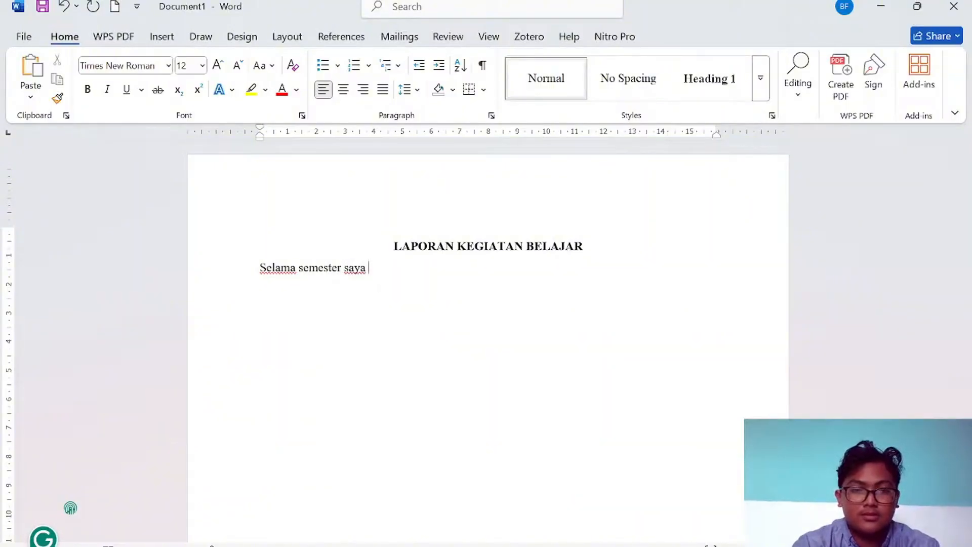
text(mula)
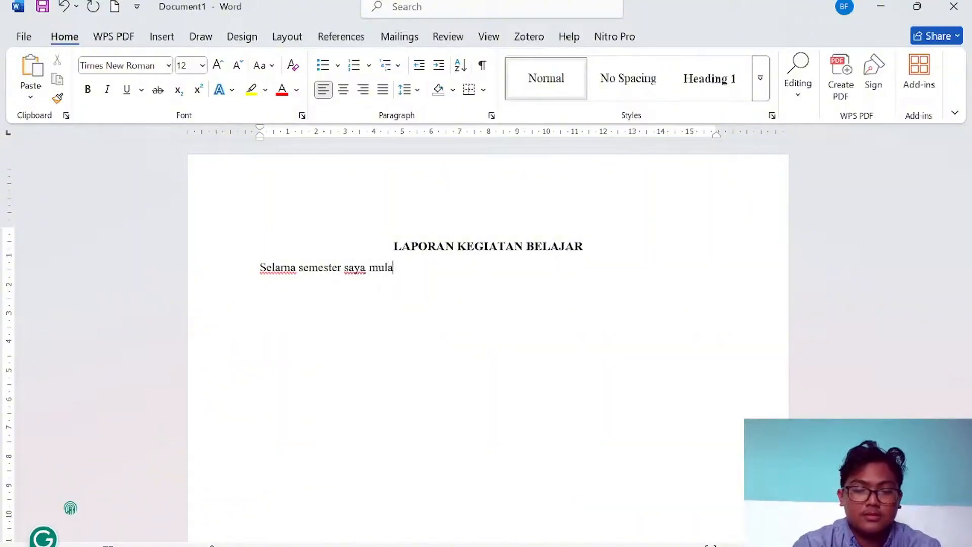
text(i memahami )
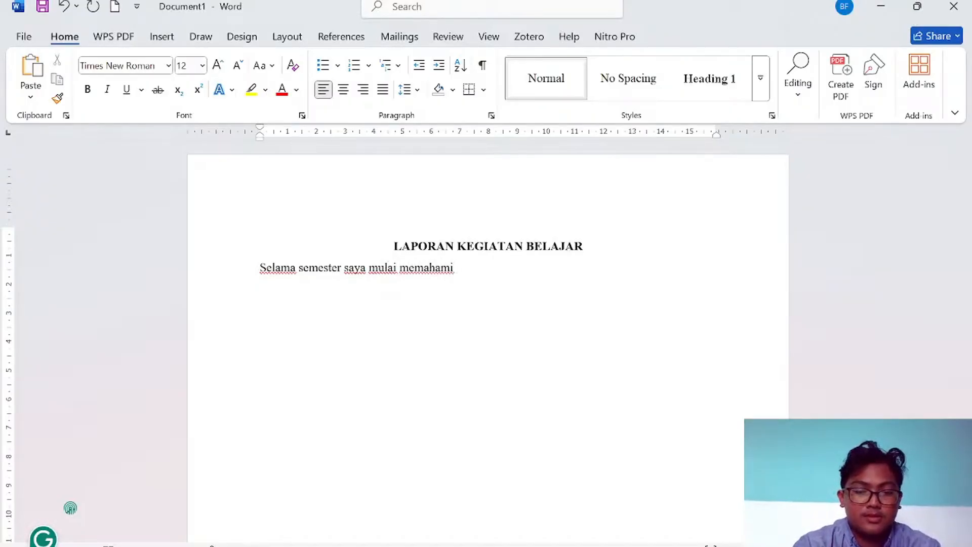
text(bagaimana)
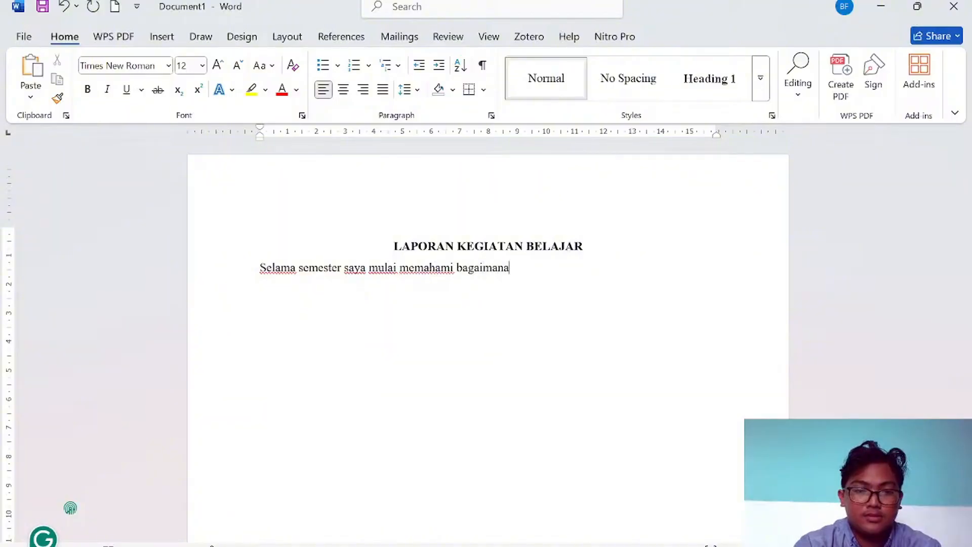
text( perggun)
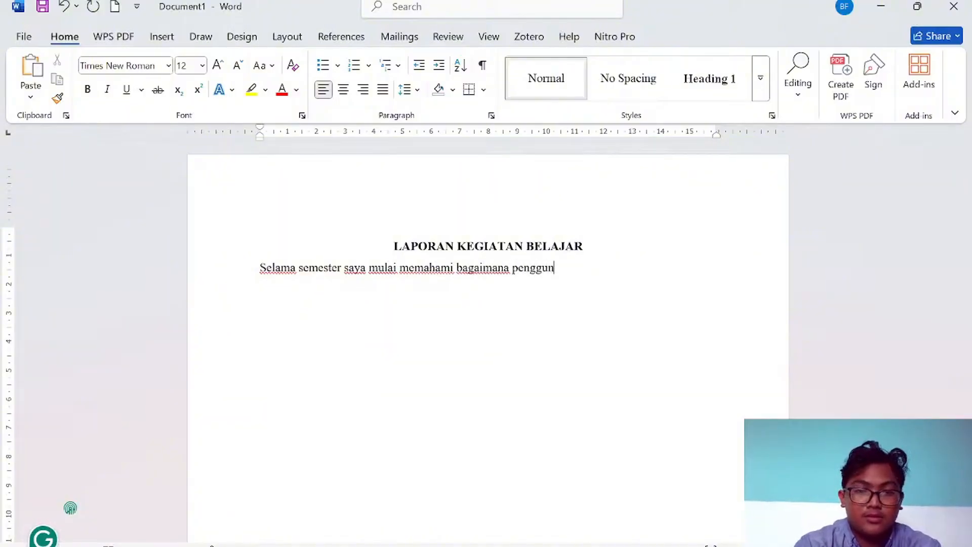
text(aan )
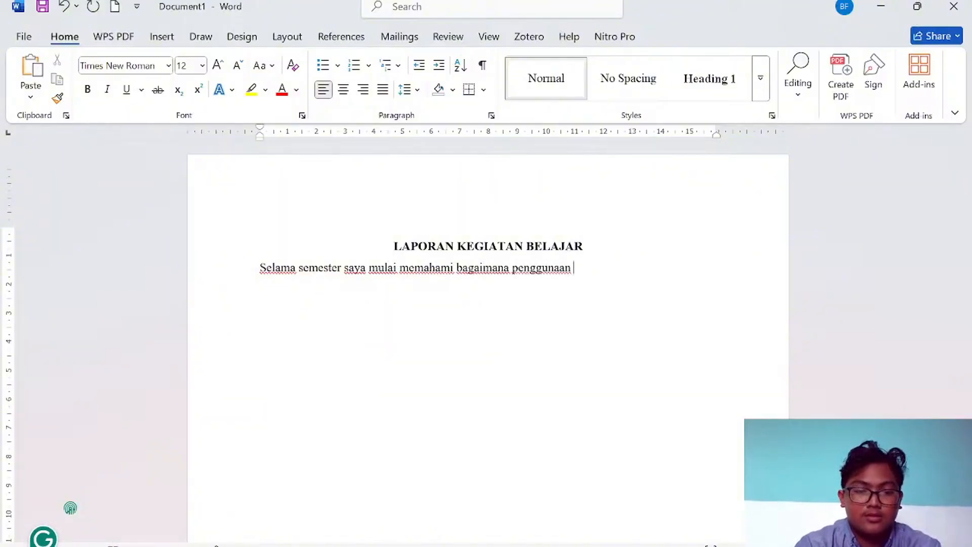
text(word )
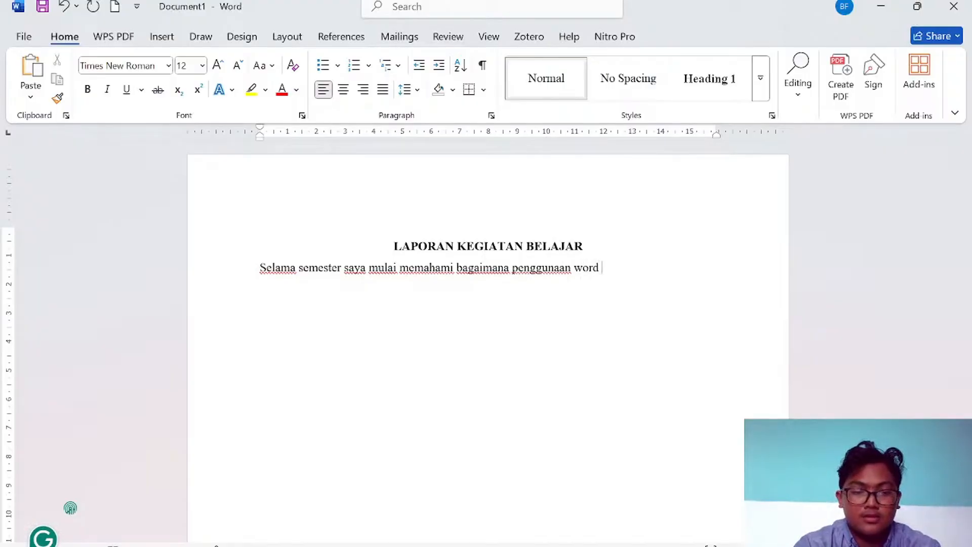
text(dan se)
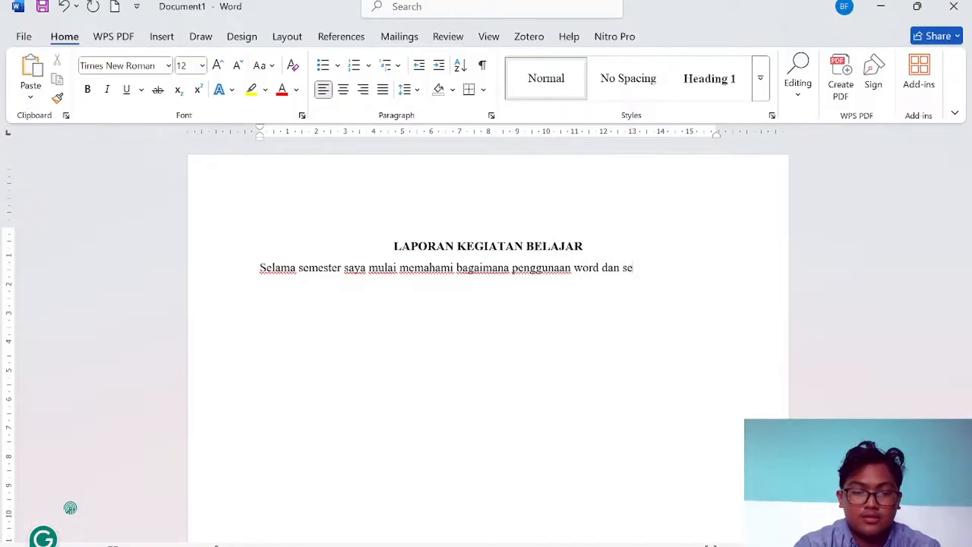
text(jenisnya. )
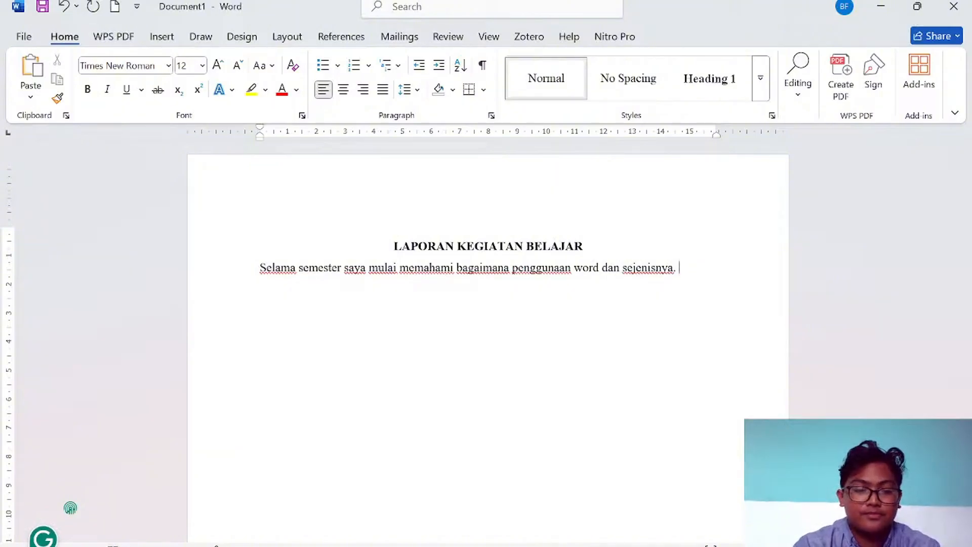
text(Serta)
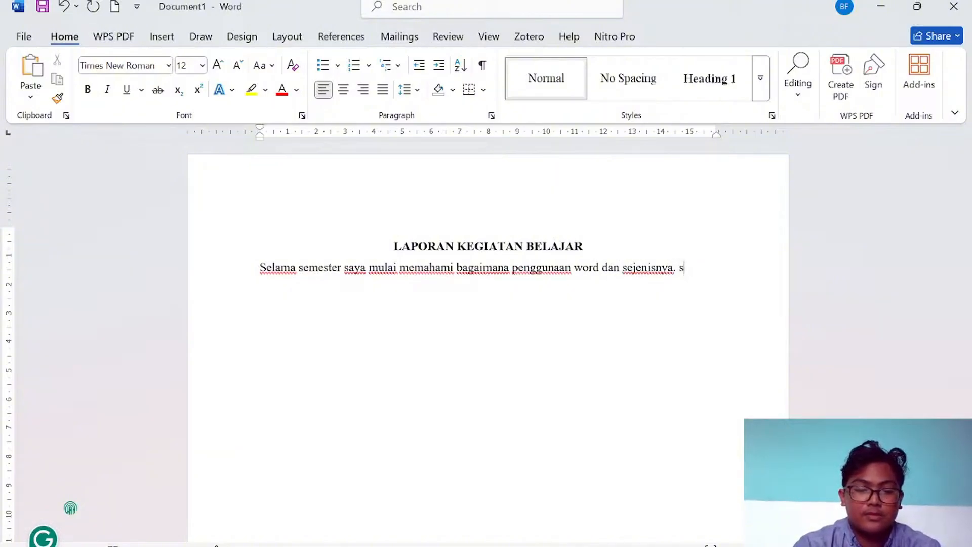
key(BackSpace)
key(BackSpace)
key(BackSpace)
key(BackSpace)
key(BackSpace)
key(BackSpace)
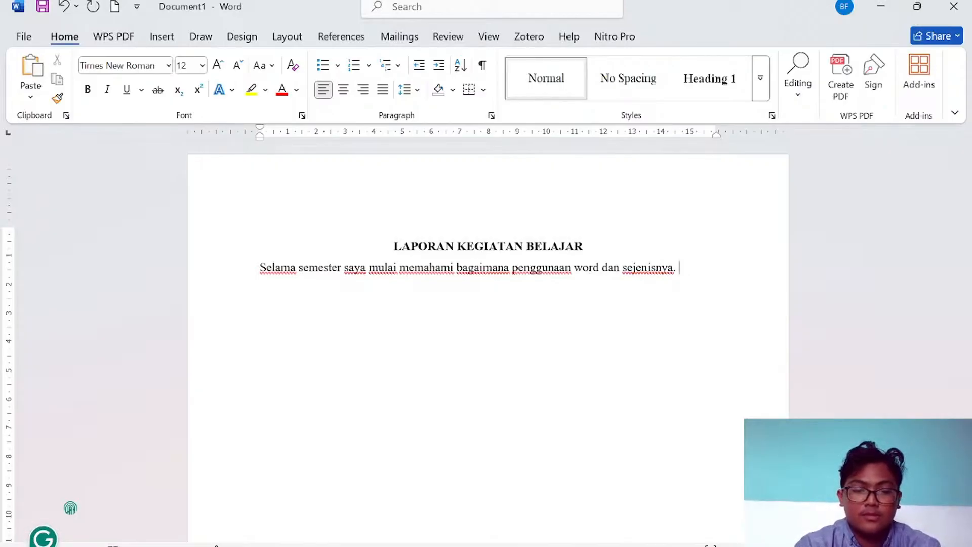
Start the paragraph's second sentence with "Ada juga pembahasan tentang AI"
text(Ada jua)
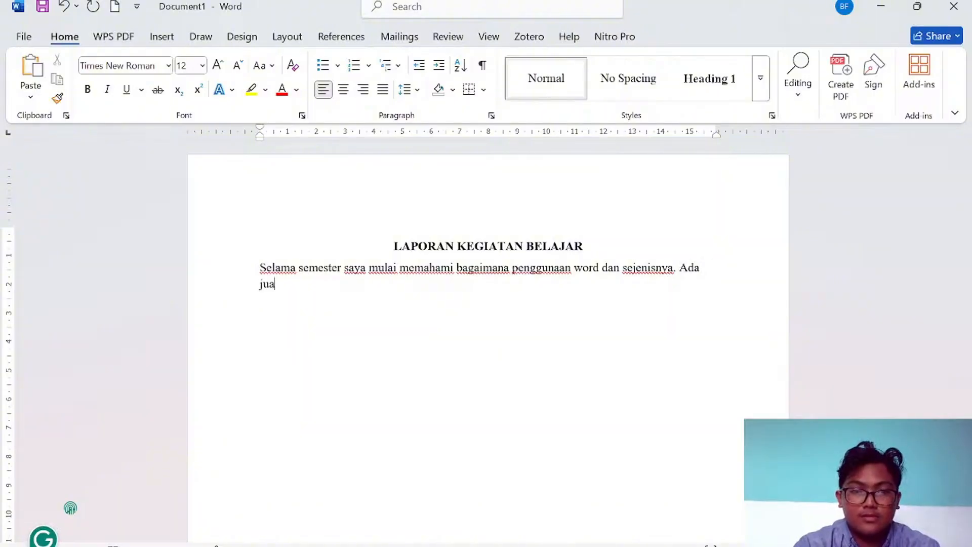
key(BackSpace)
text(ga )
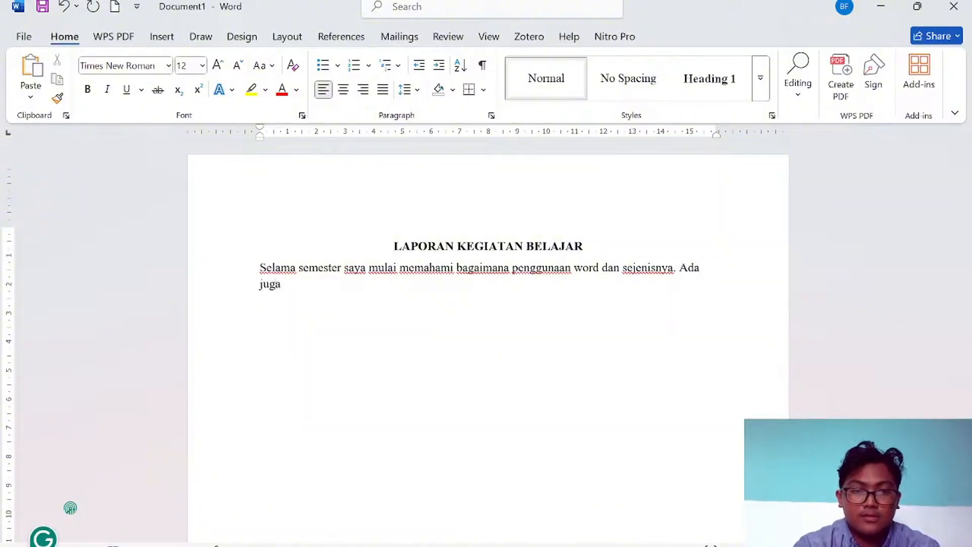
text(pemb)
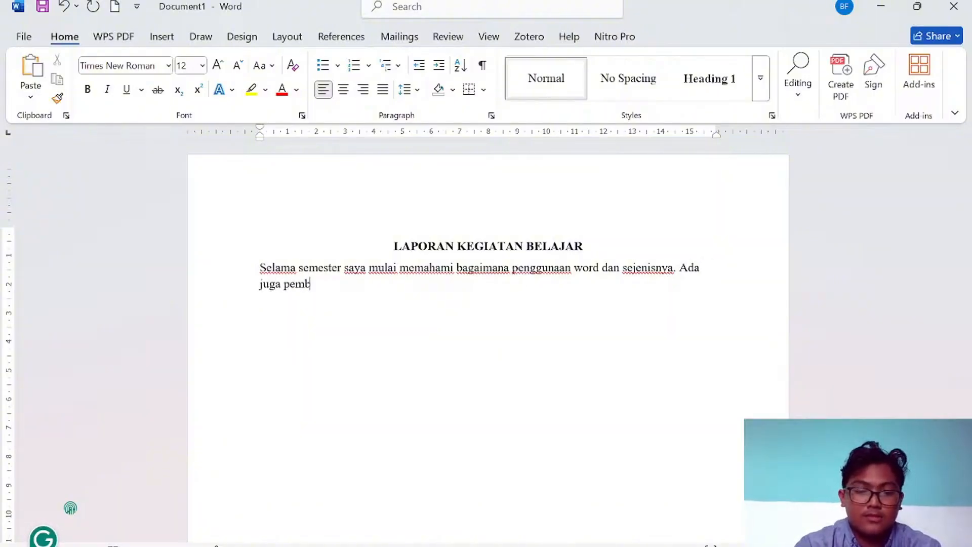
text(ahasan ten)
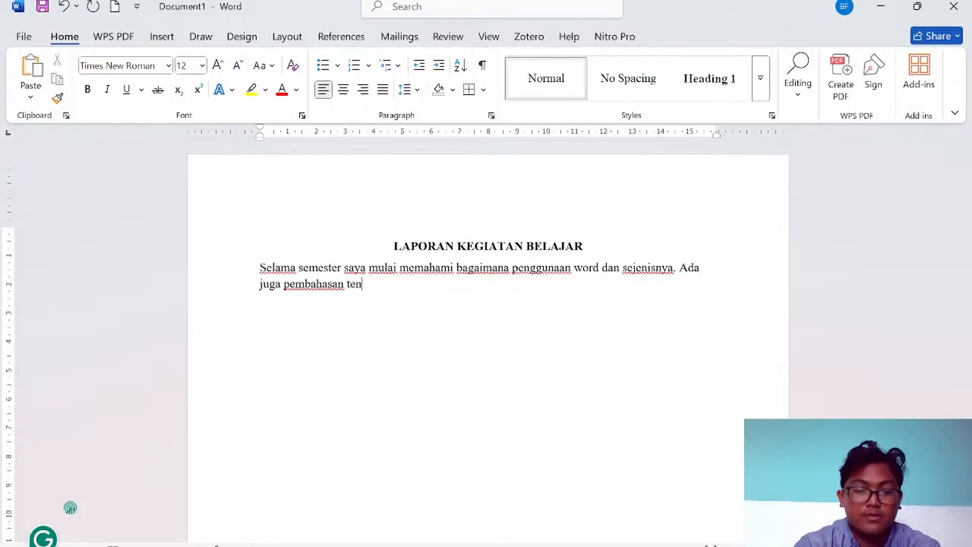
text(tang AI)
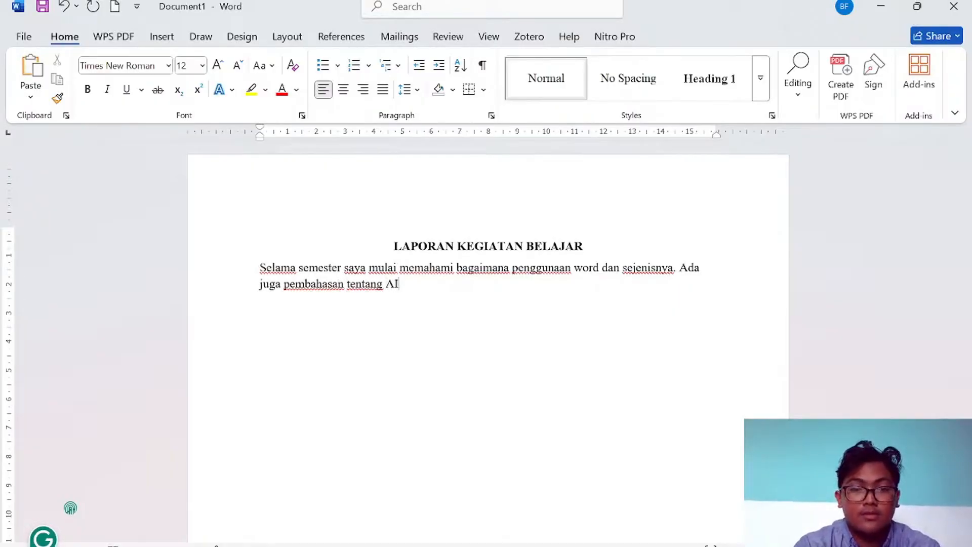
Complete the second sentence after "AI" with "yang mana dalam hal ini kita gunakan dalam keseharian."
text( yang )
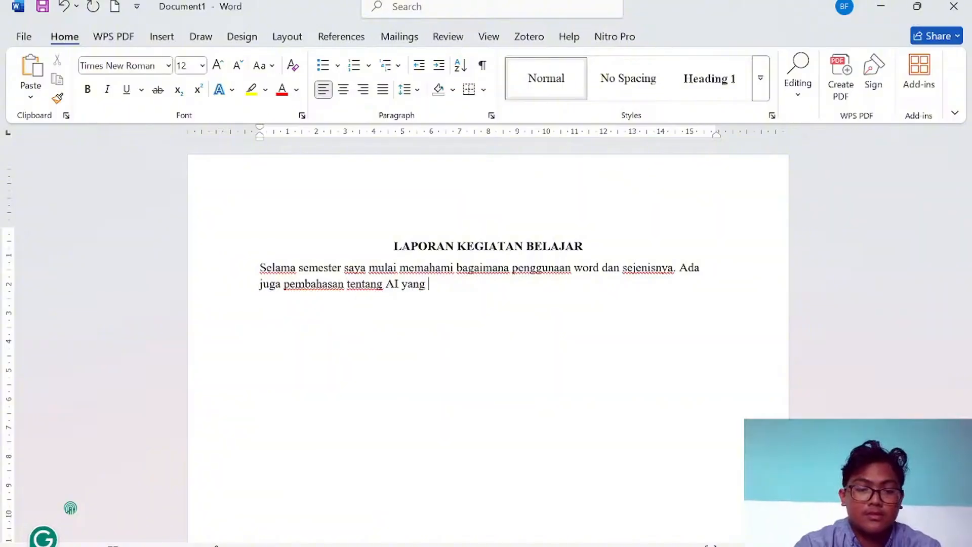
text(mana dalam )
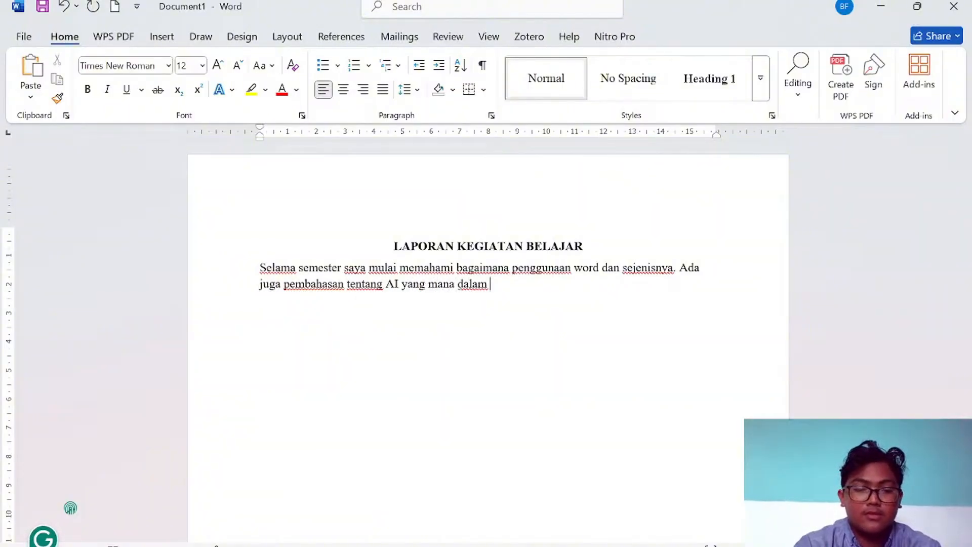
text(hal in I ki)
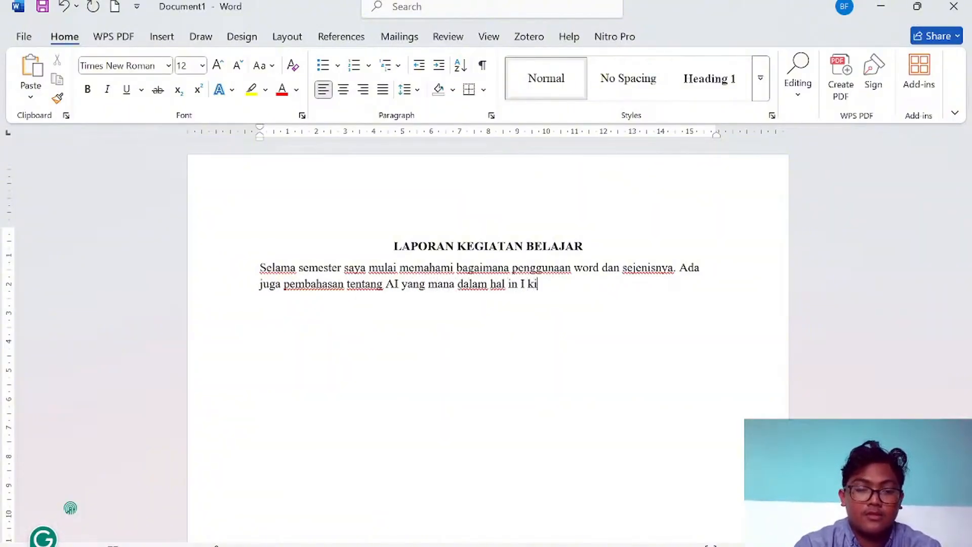
key(BackSpace)
key(BackSpace)
key(BackSpace)
key(BackSpace)
key(BackSpace)
text(i kit)
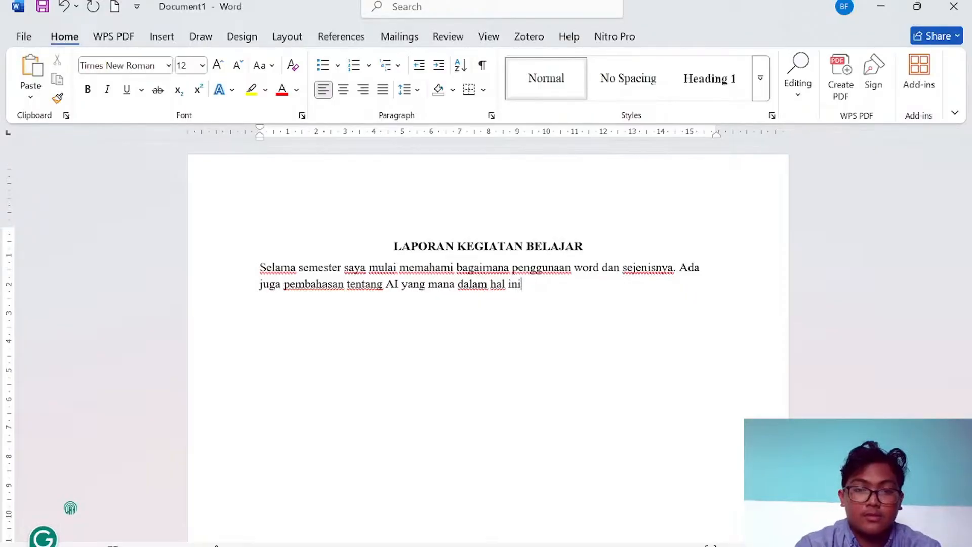
text(a gu)
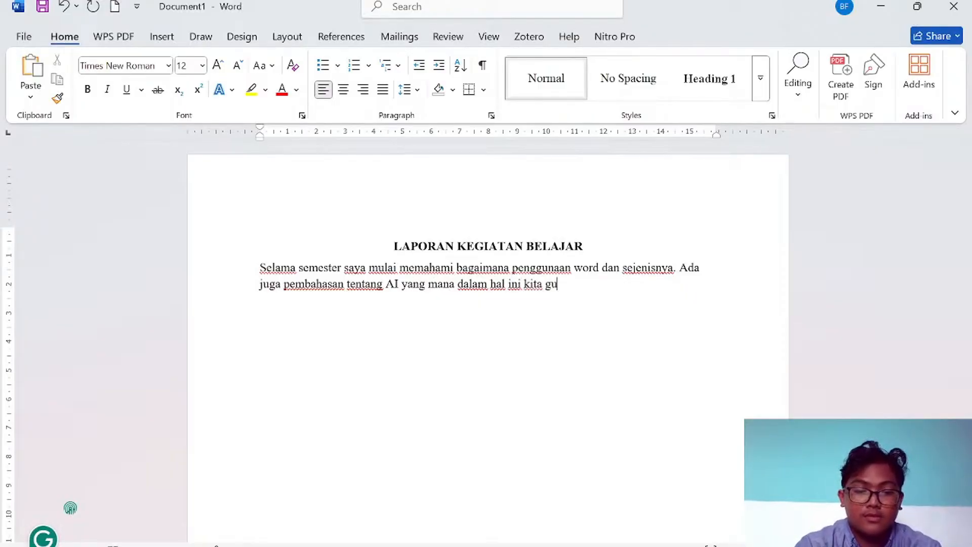
text(nakan dalam)
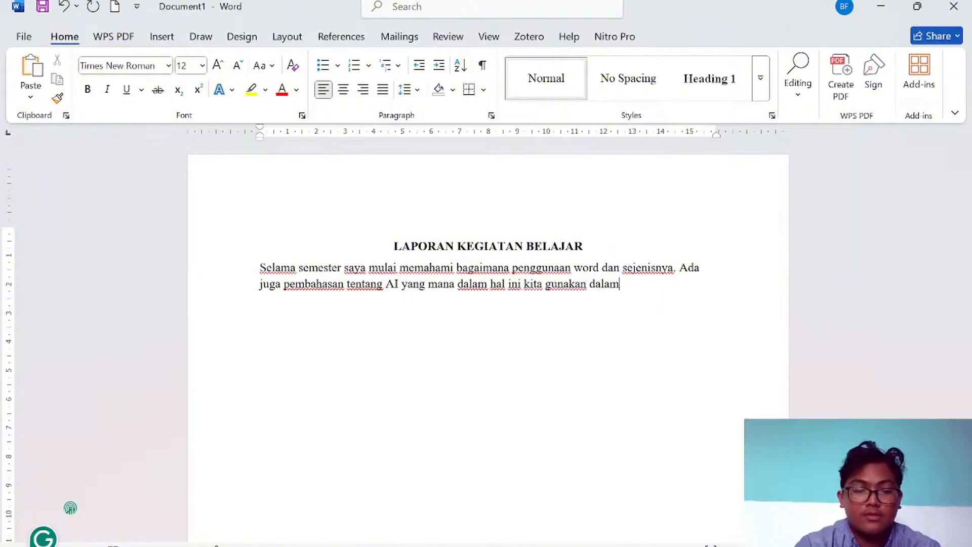
text( keseharian)
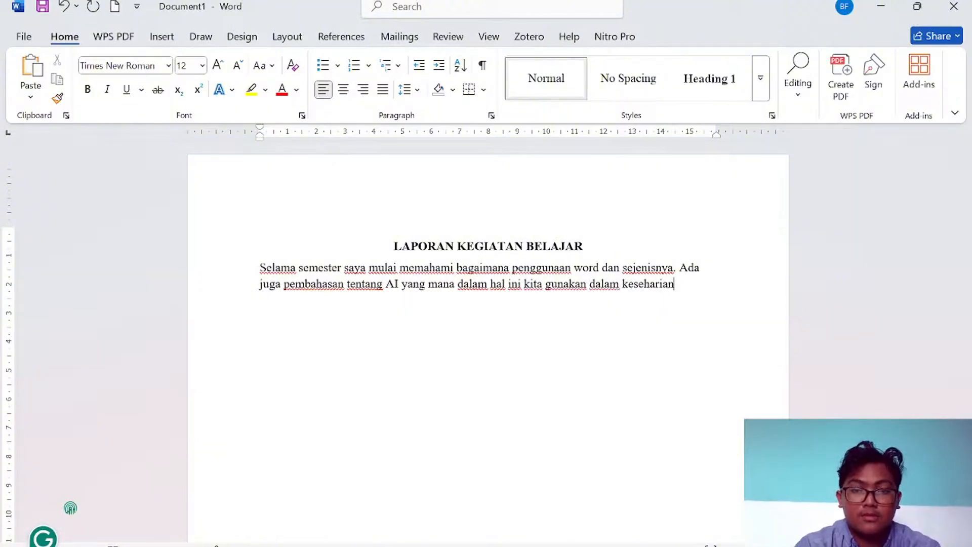
text(. se)
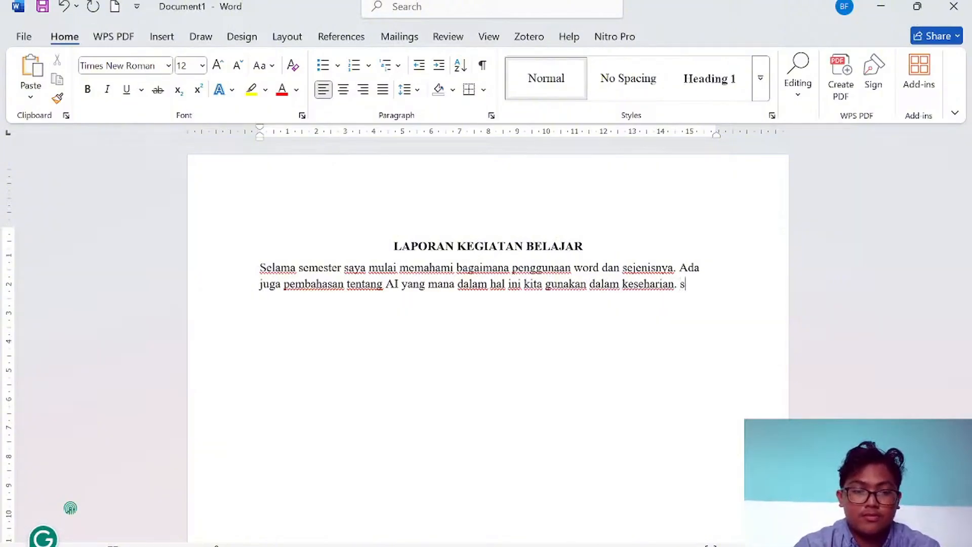
key(BackSpace)
key(BackSpace)
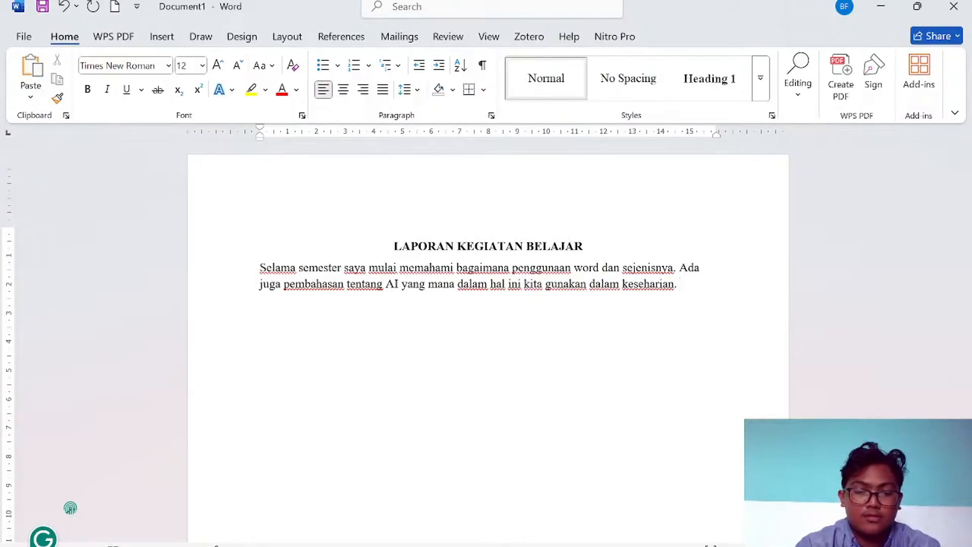
Add the paragraph's third sentence: "Penjelasan yang sudah di dapat juga dapat di aplikasikan."
text(p)
text(enjel)
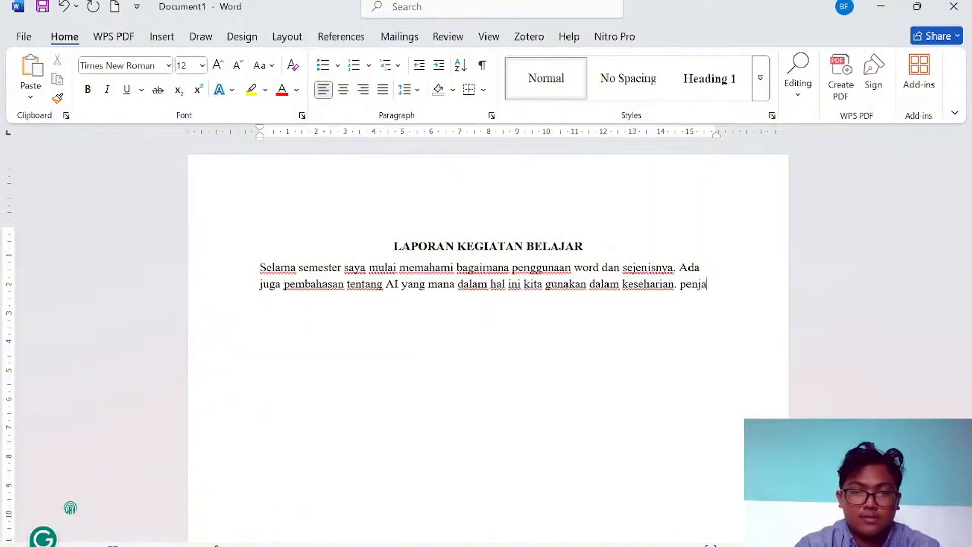
text(asa)
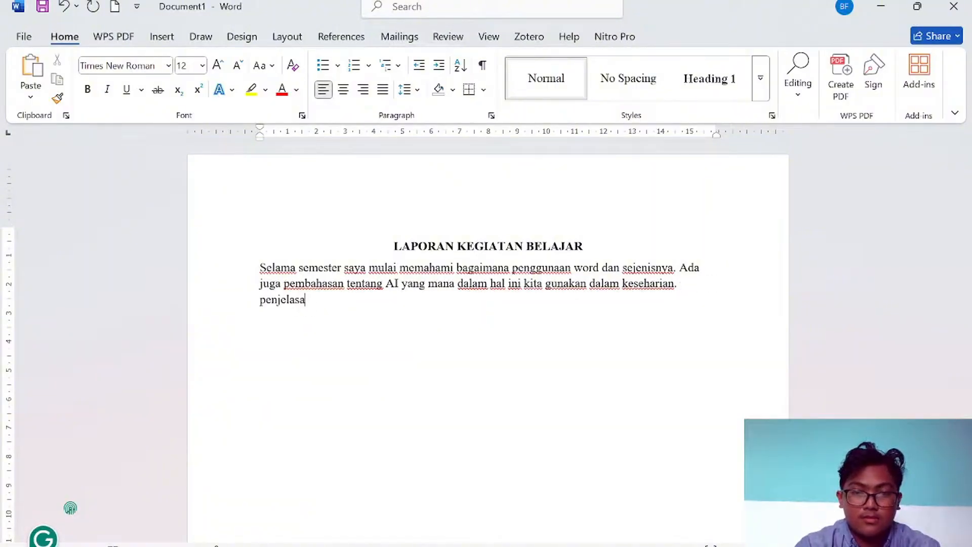
text(n yang sudah di )
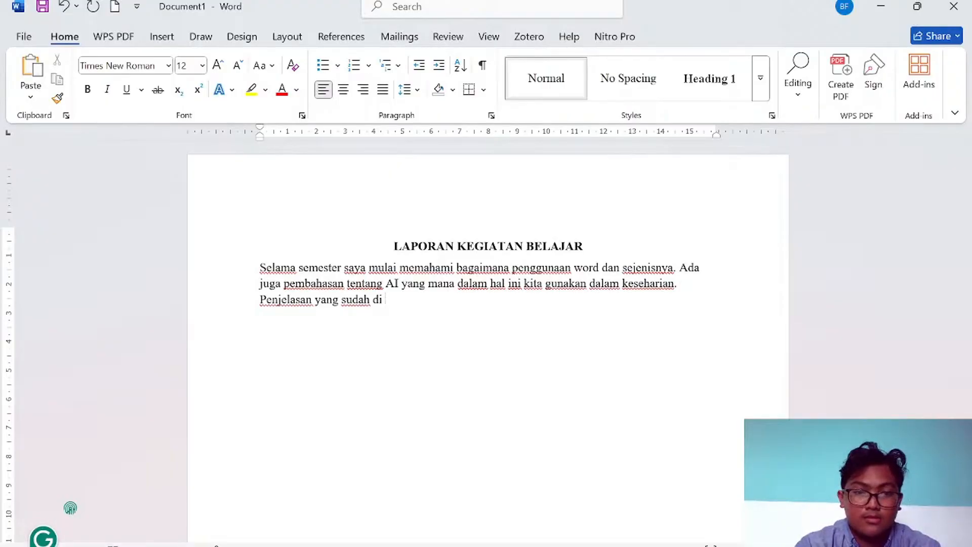
text(dapat juga )
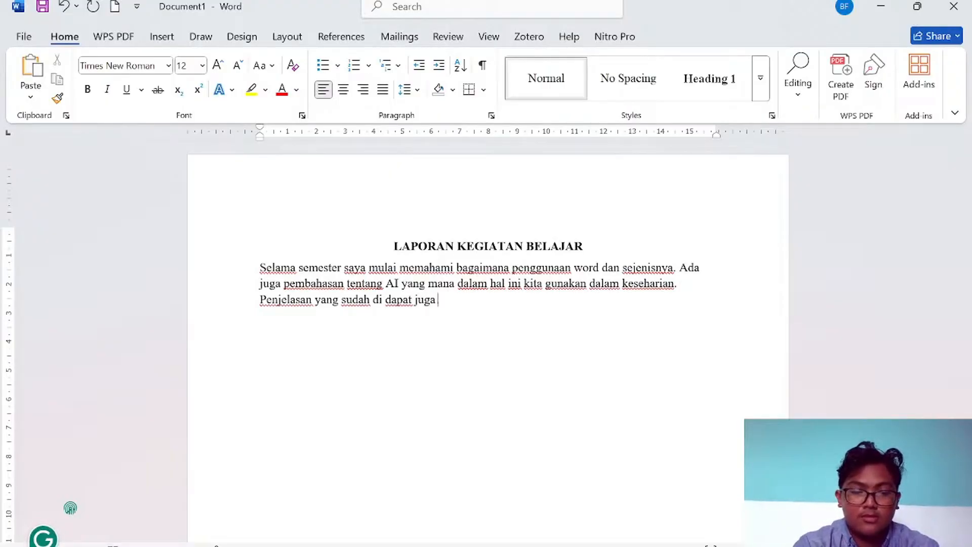
text(dapat di apl)
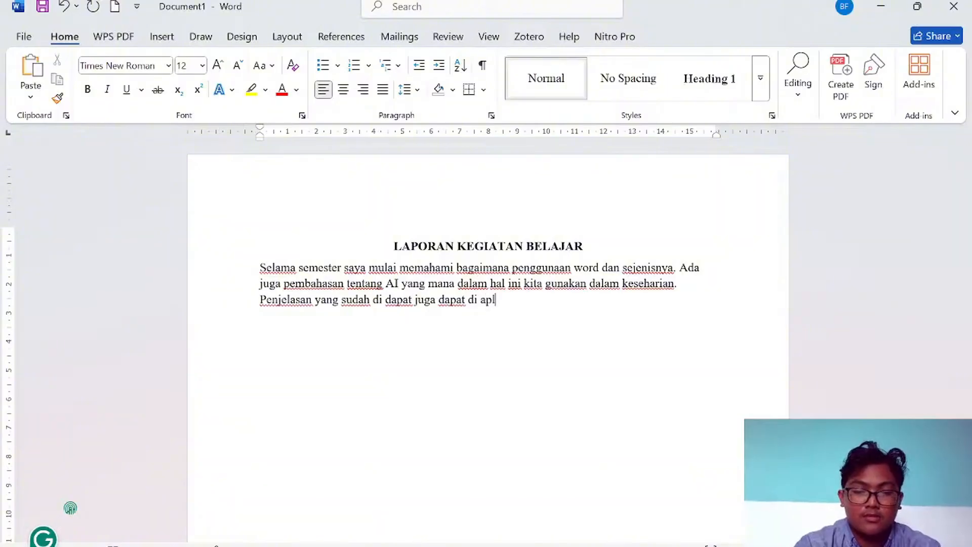
text(ikasikan)
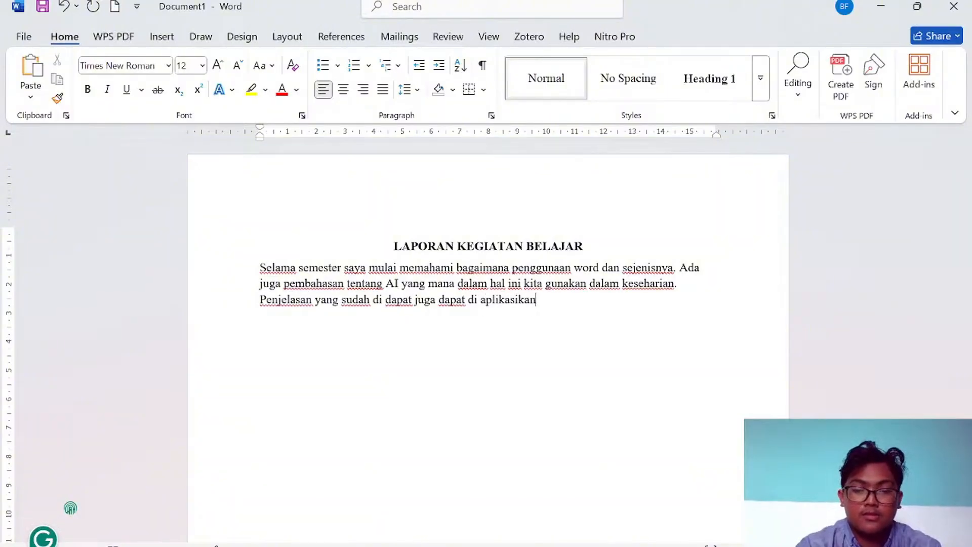
text(.)
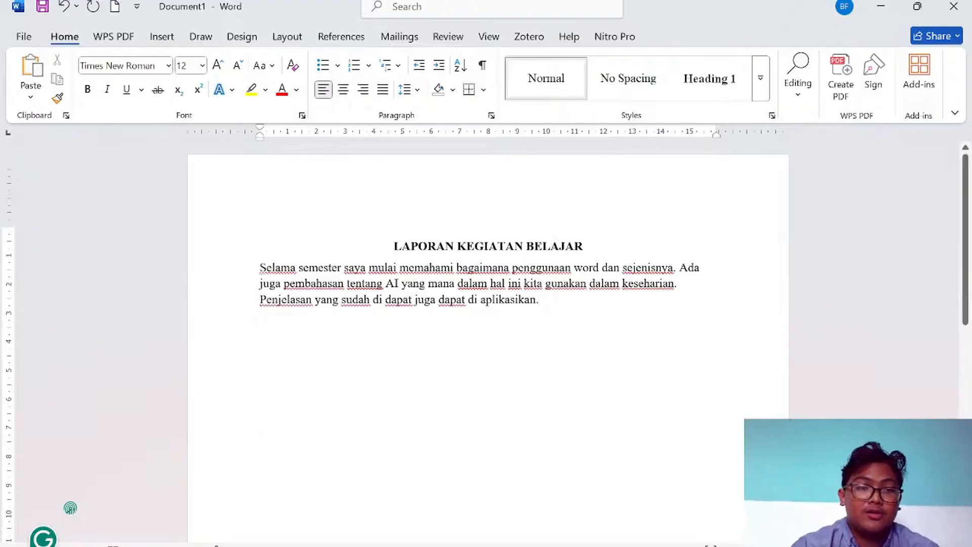
Make the paragraph's first sentence bold and its second sentence, starting with "Ada juga pembahasan", italic
drag(260, 268, 673, 269)
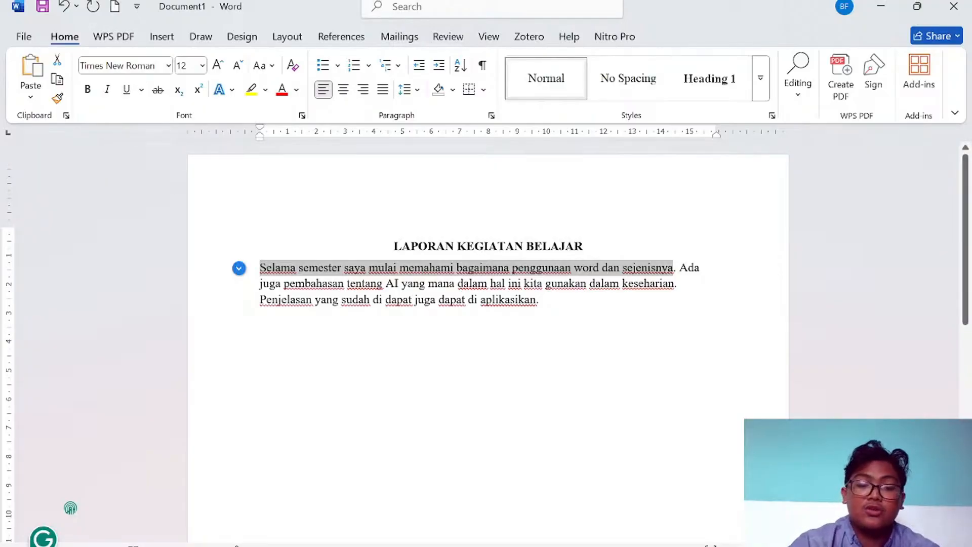
key(ctrl+b)
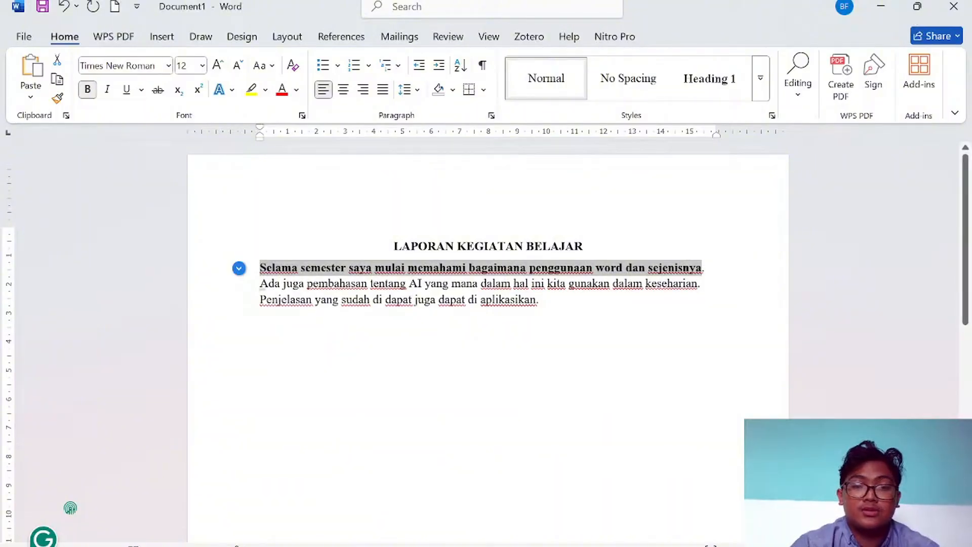
drag(261, 284, 701, 287)
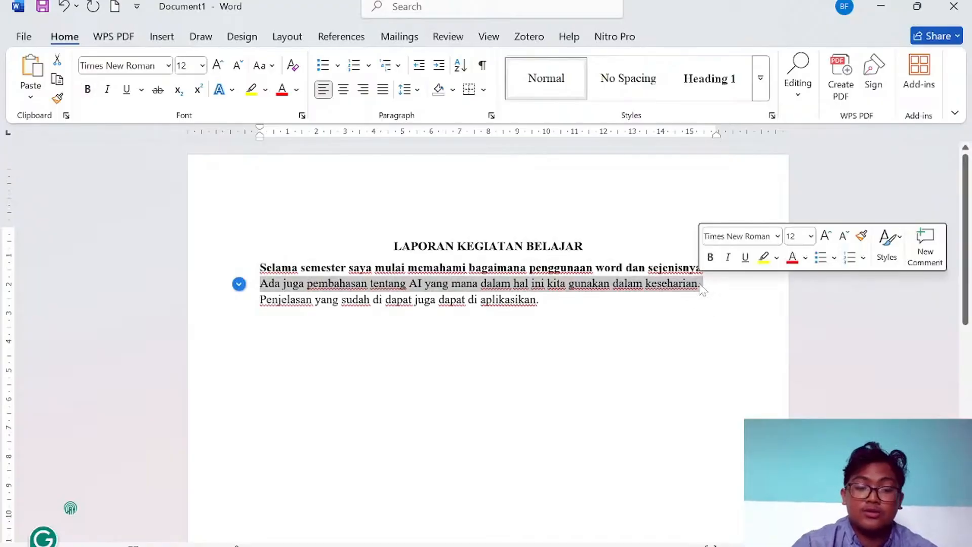
key(ctrl+i)
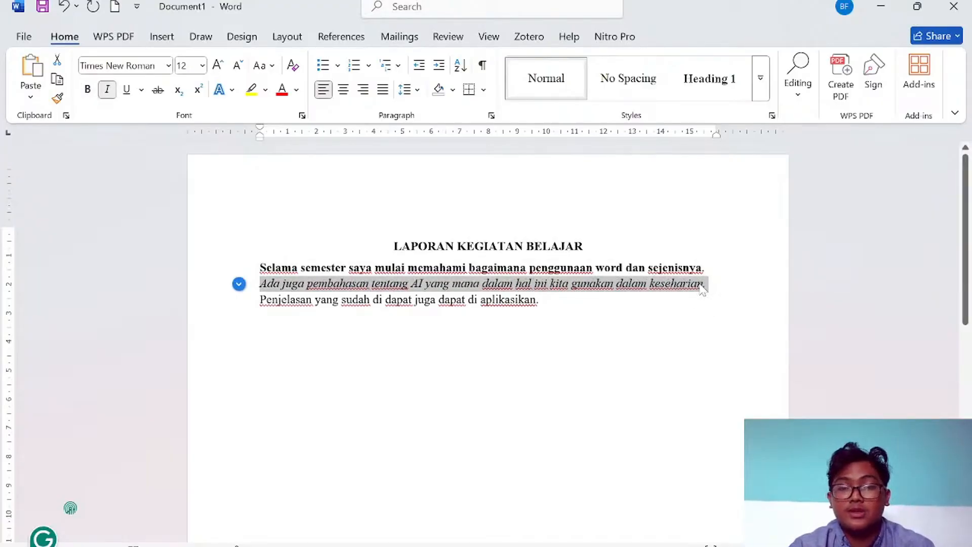
Underline the third sentence, starting with "Penjelasan", and add two new lines below the paragraph
drag(539, 300, 259, 299)
key(ctrl+u)
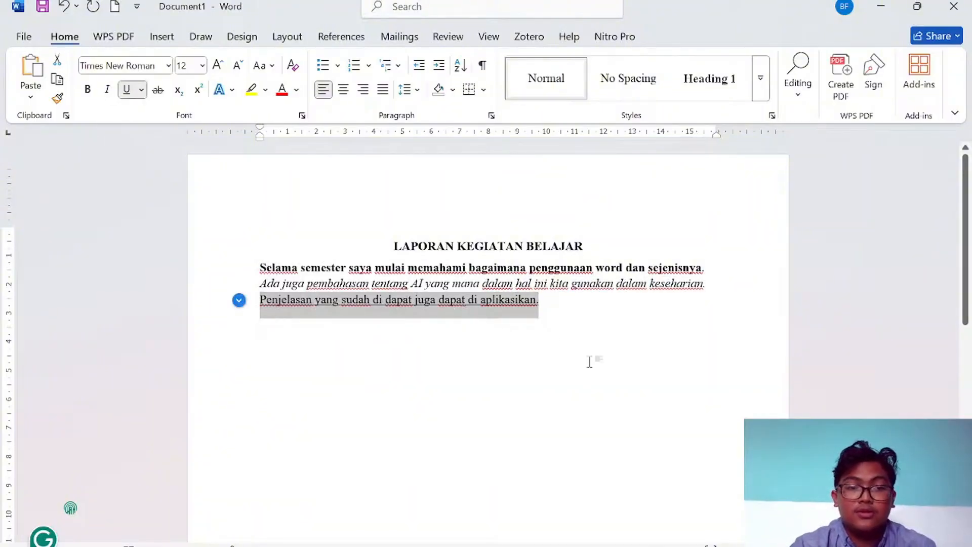
click(623, 368)
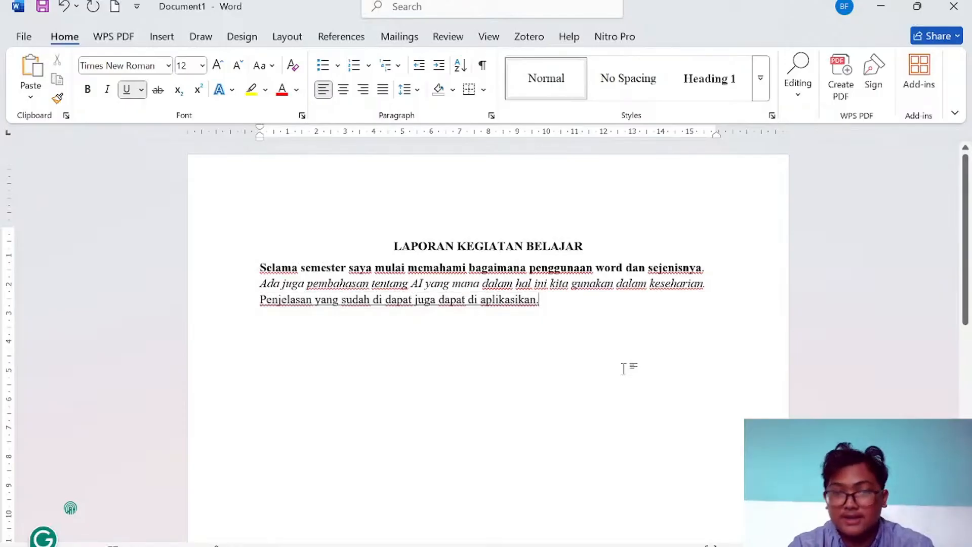
key(Return)
key(Return)
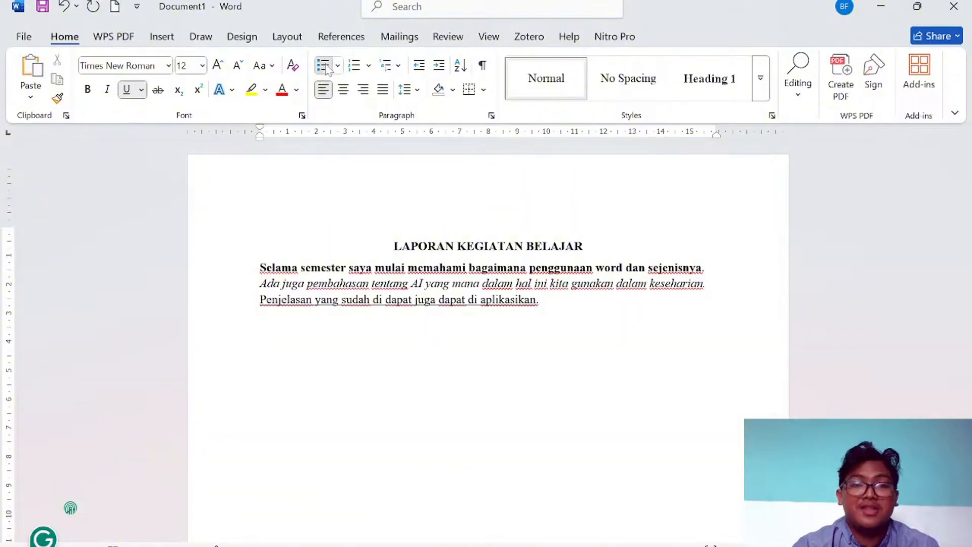
click(325, 66)
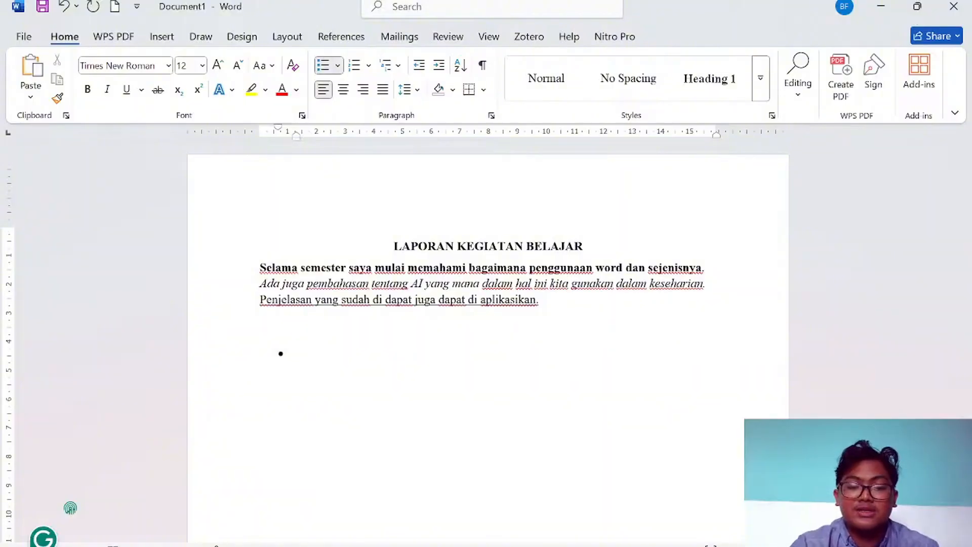
key(BackSpace)
key(BackSpace)
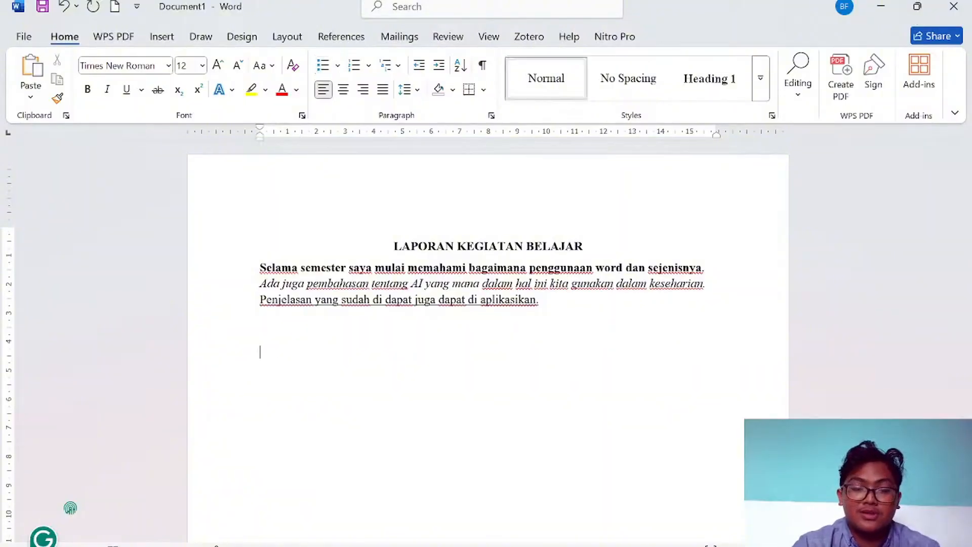
Write "Microsoft office" as a plain line below the paragraph and start a new line under it
text(microso)
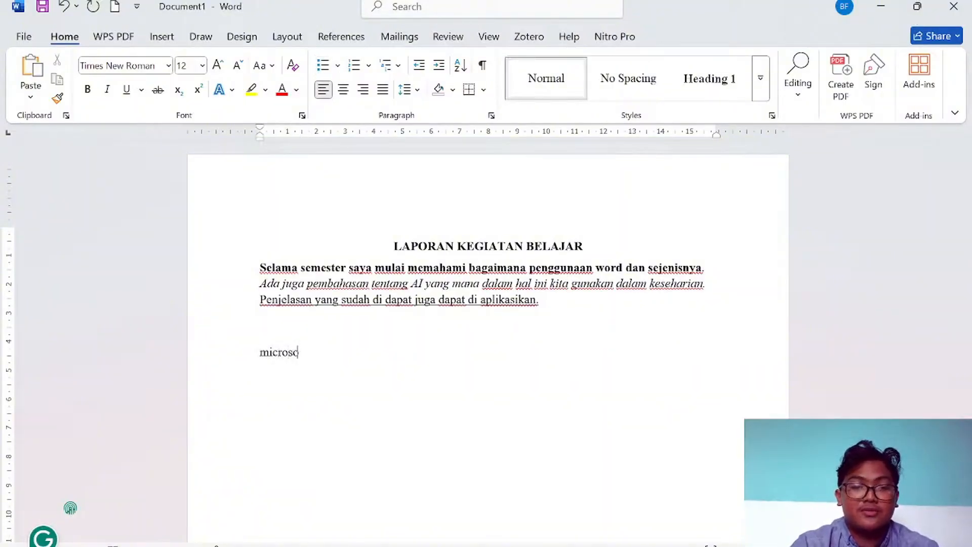
text(f)
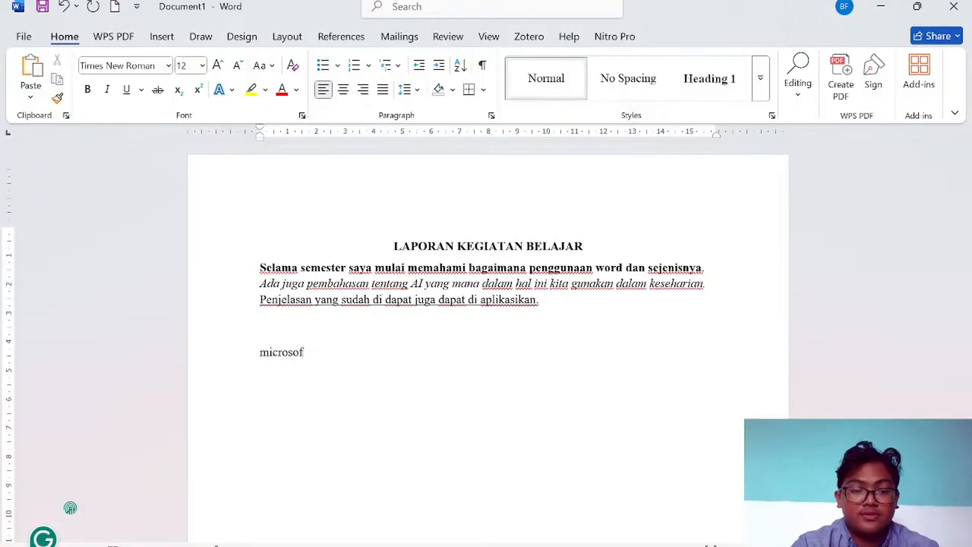
text(t o)
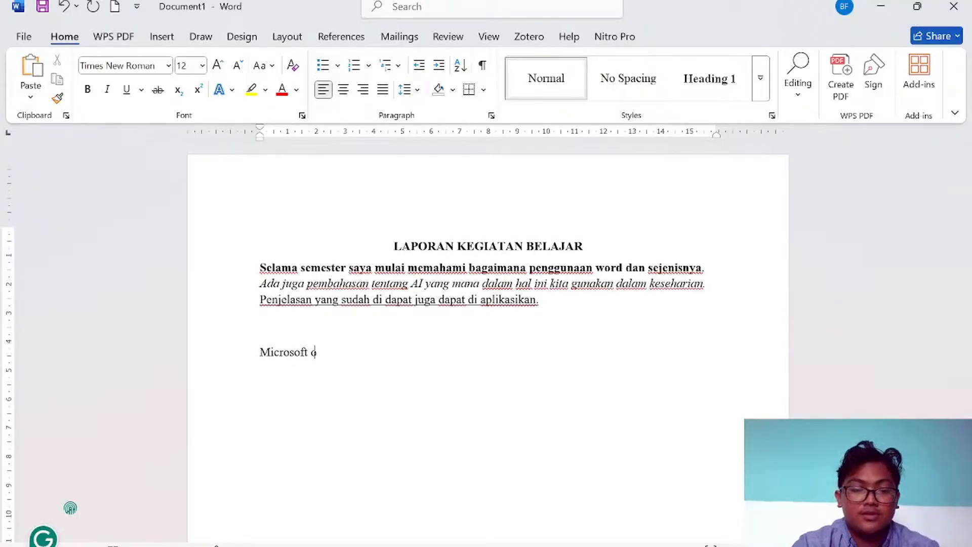
text(ffice)
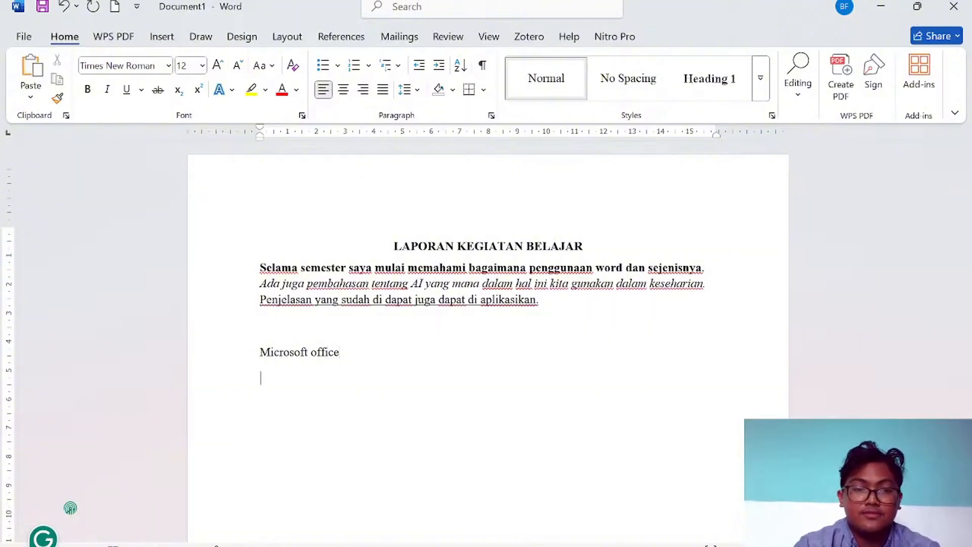
Start a bulleted list under "Microsoft office" with the items "Microsoft word" and "Microsoft excel"
click(323, 65)
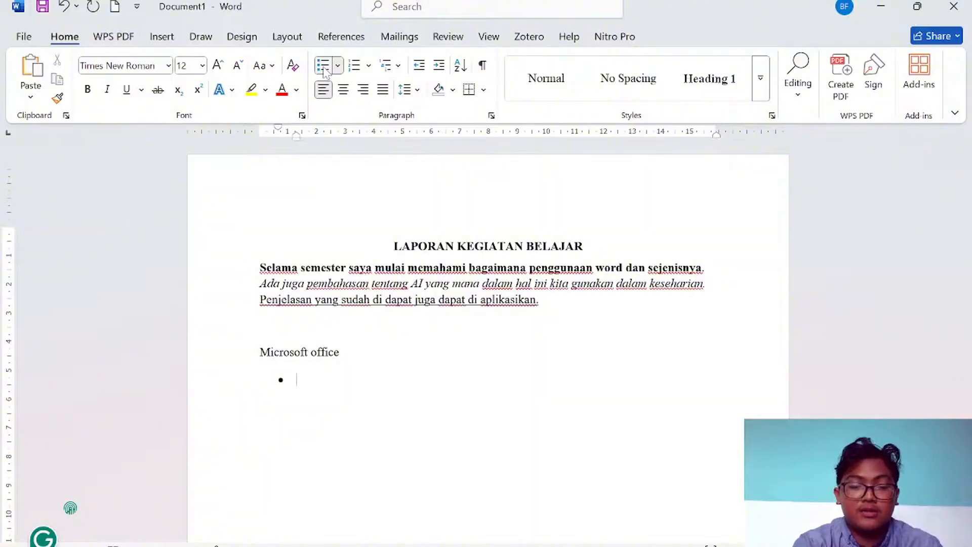
text(microso)
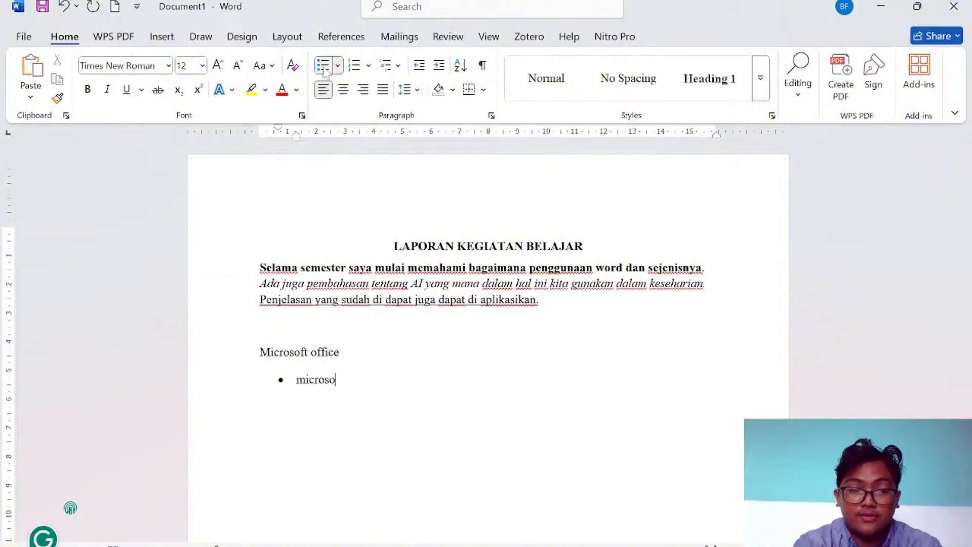
text(ft word)
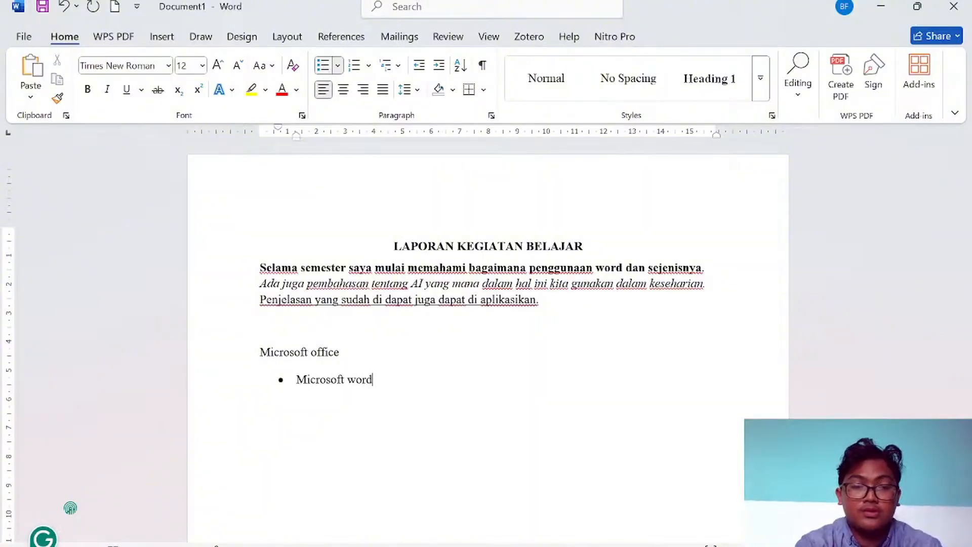
text(microso)
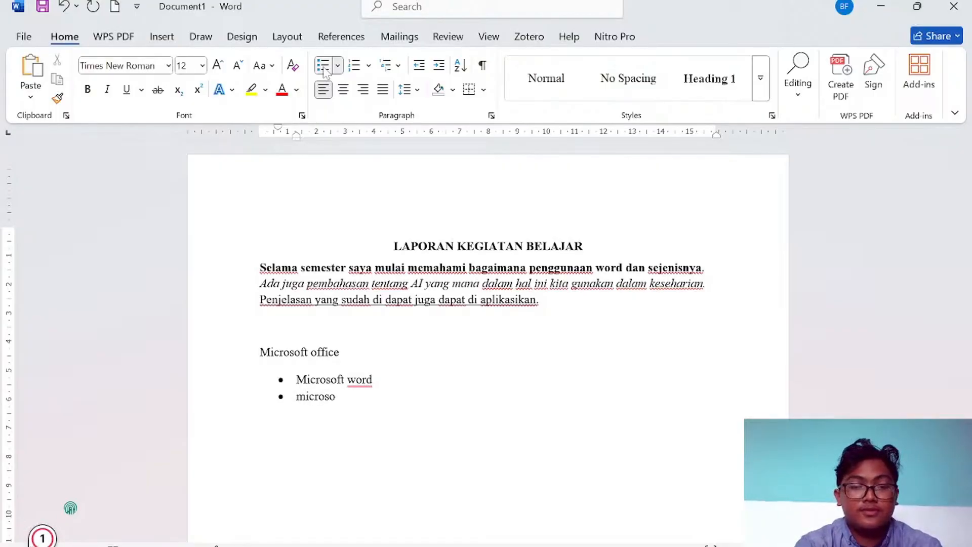
text(ft e)
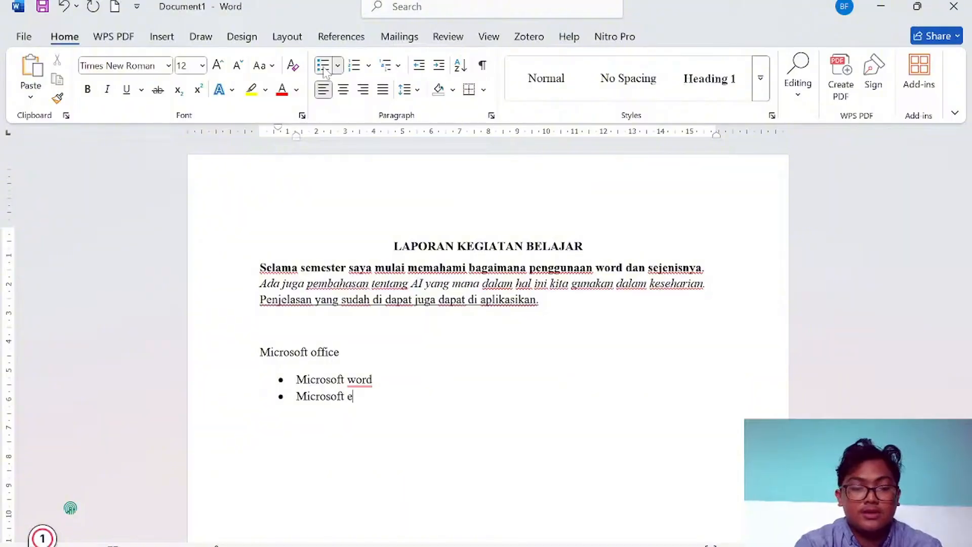
text(xcel)
key(Return)
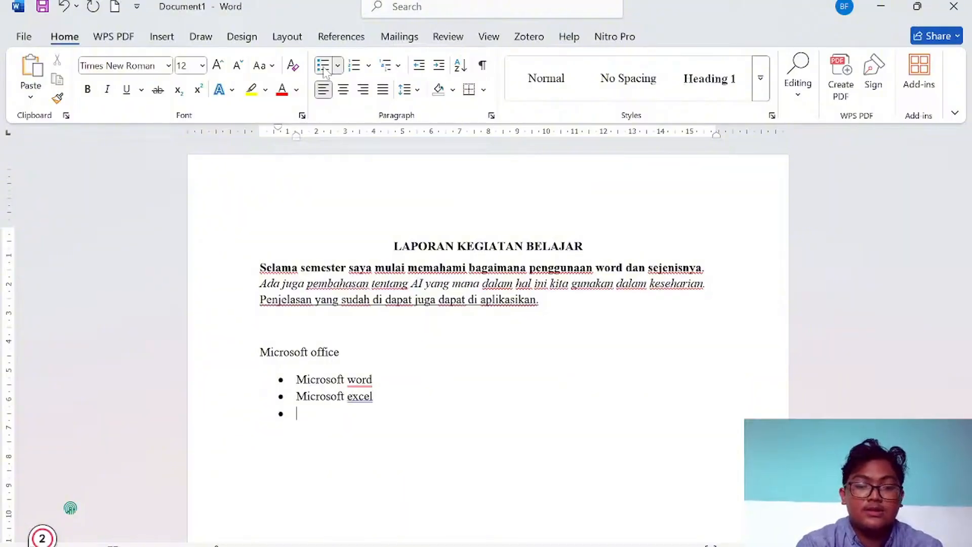
Add "Microsoft power point" as the third bullet, then end the list and leave blank lines below it
text(micro)
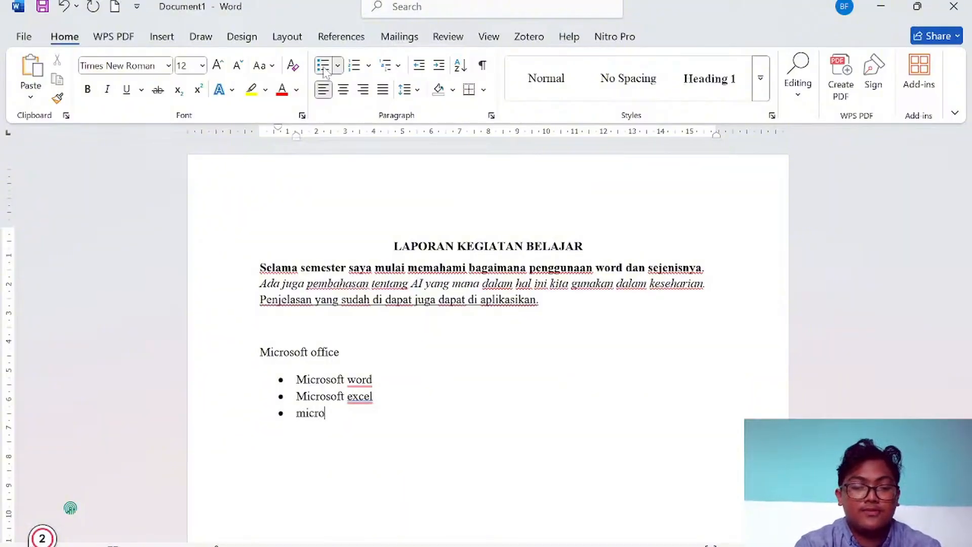
text(soft)
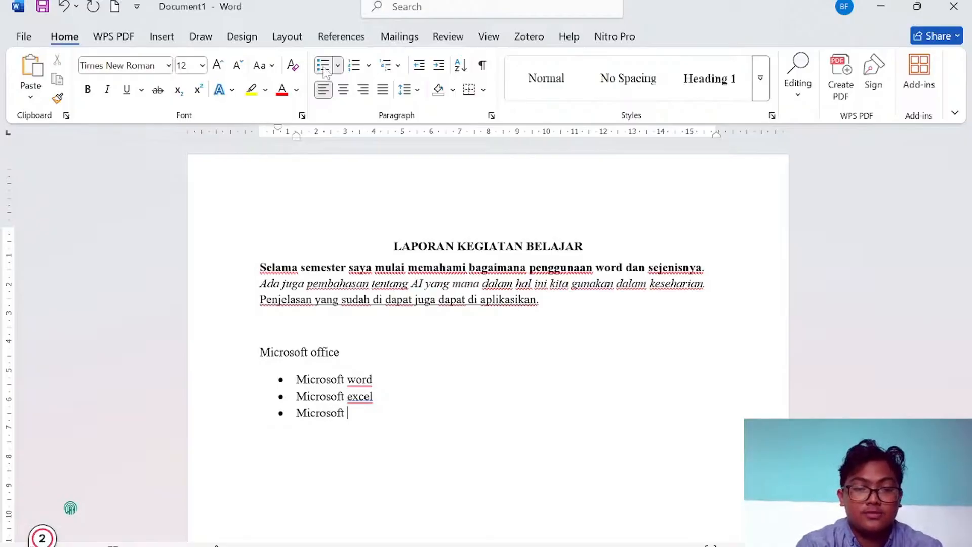
text( power )
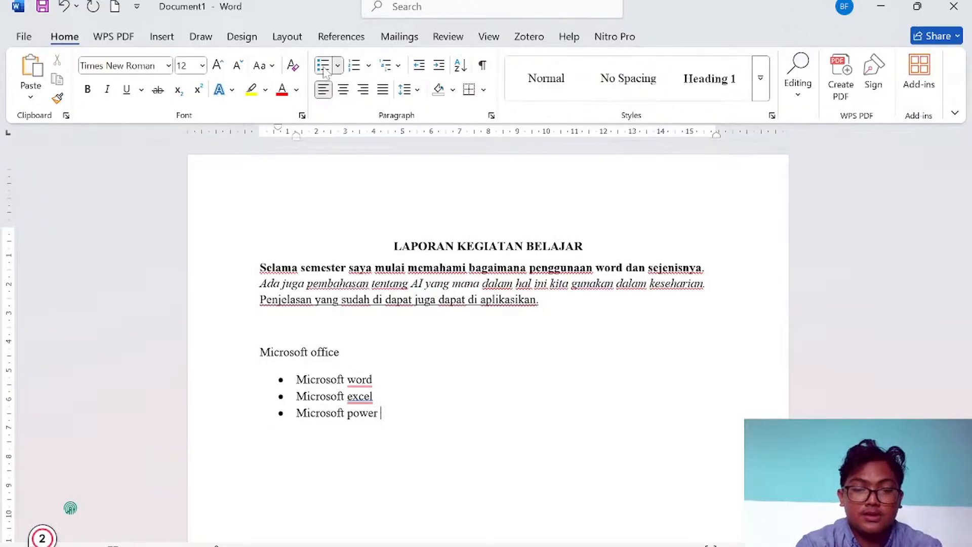
text(point)
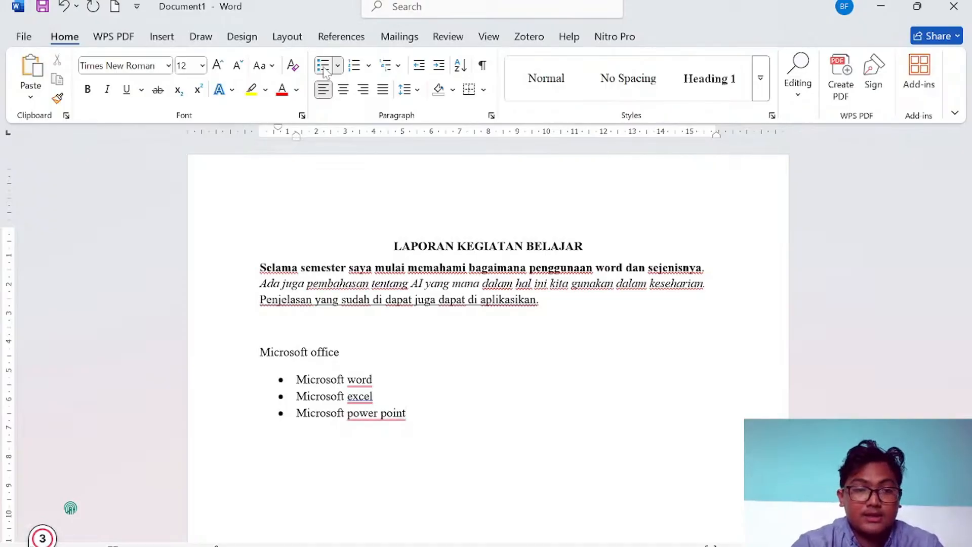
key(Return)
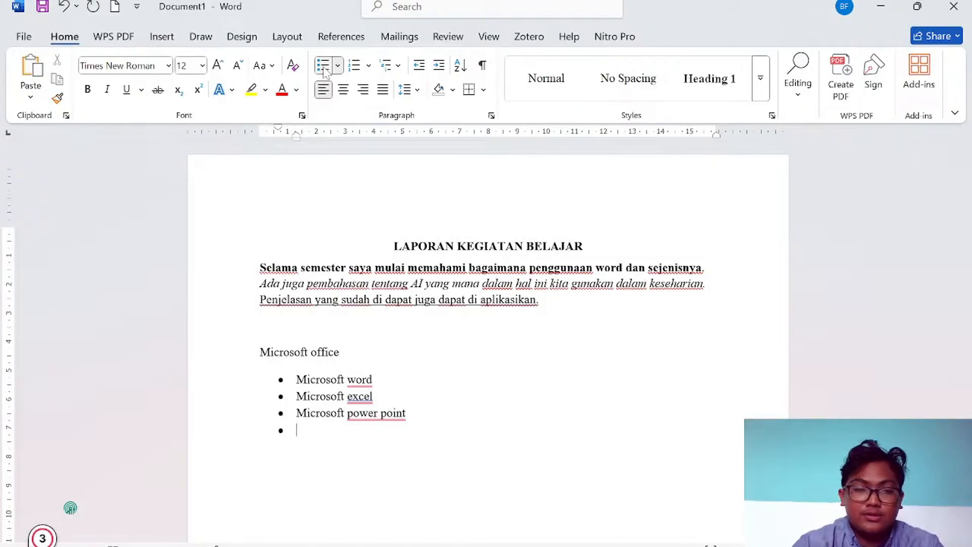
click(324, 73)
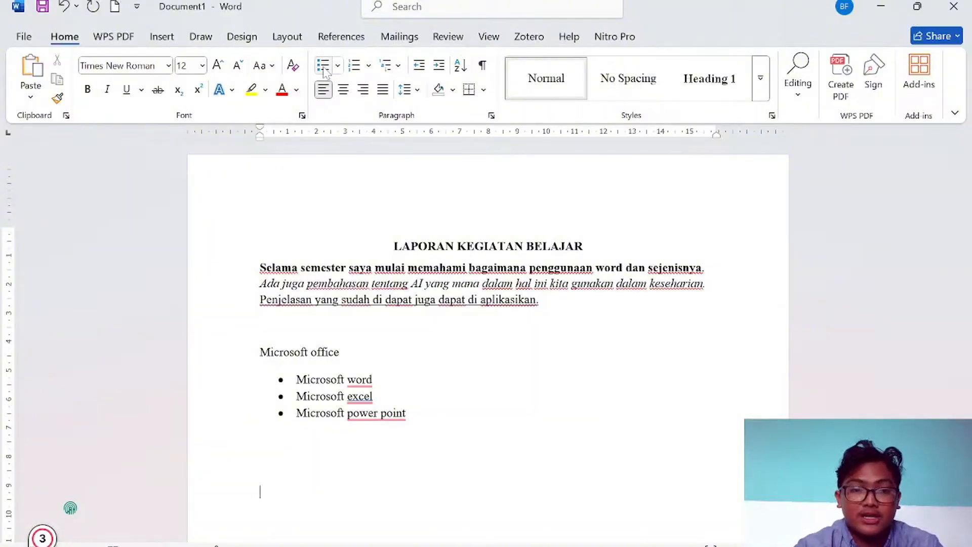
Search the online pictures for "logo IAIN PALANGKARAYA" to insert below the bulleted list
click(162, 37)
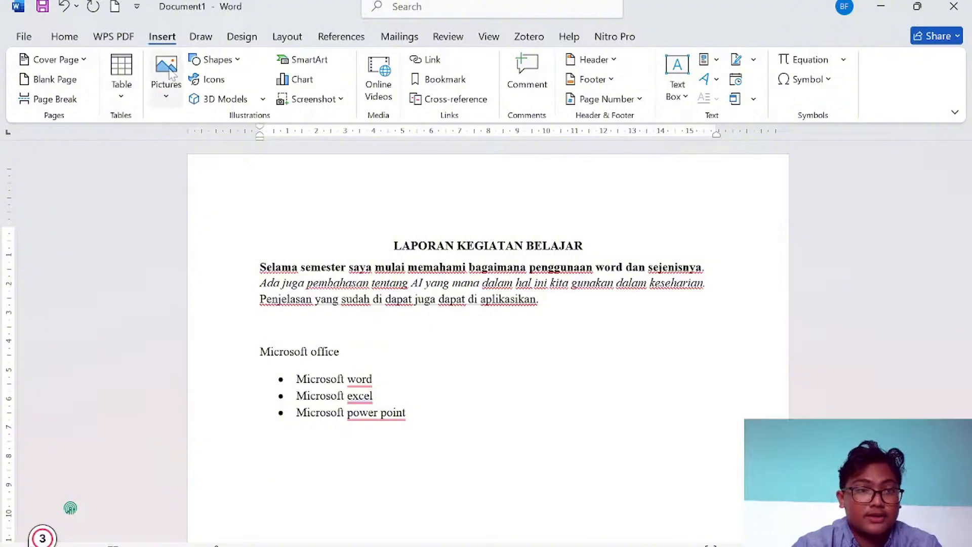
click(174, 94)
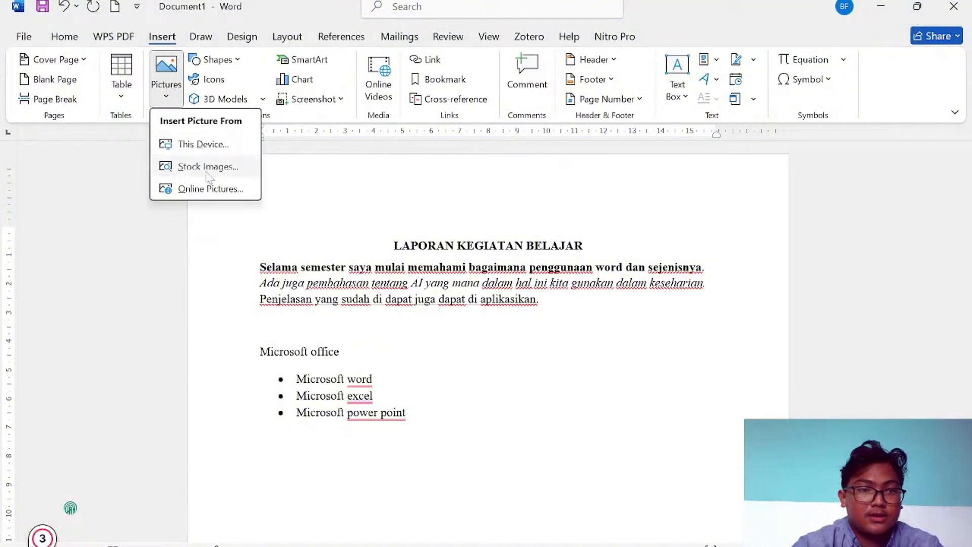
click(209, 189)
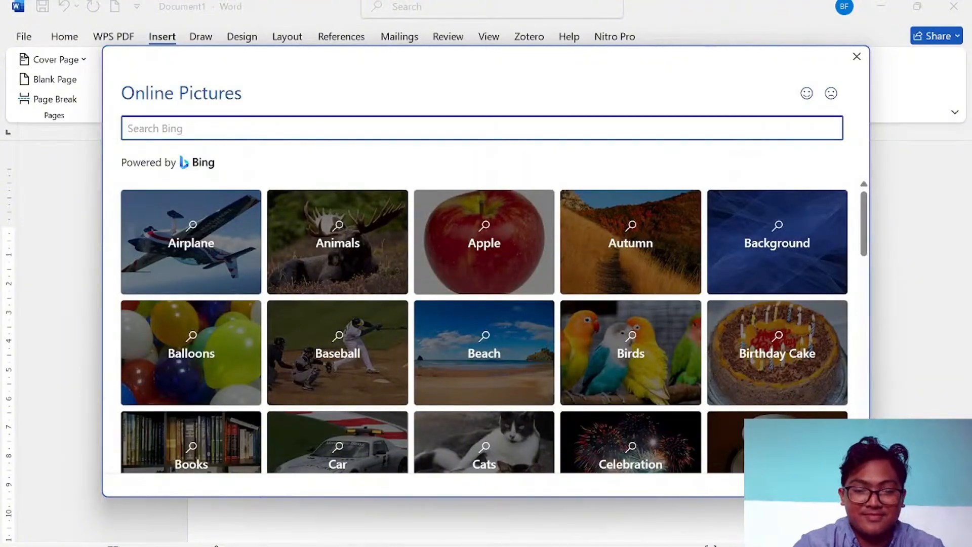
text(logo)
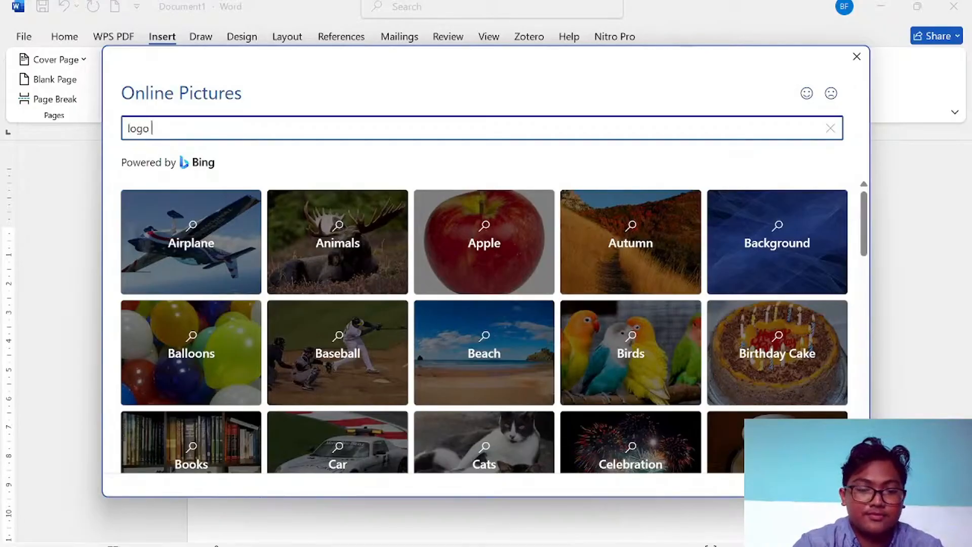
text( IAIA)
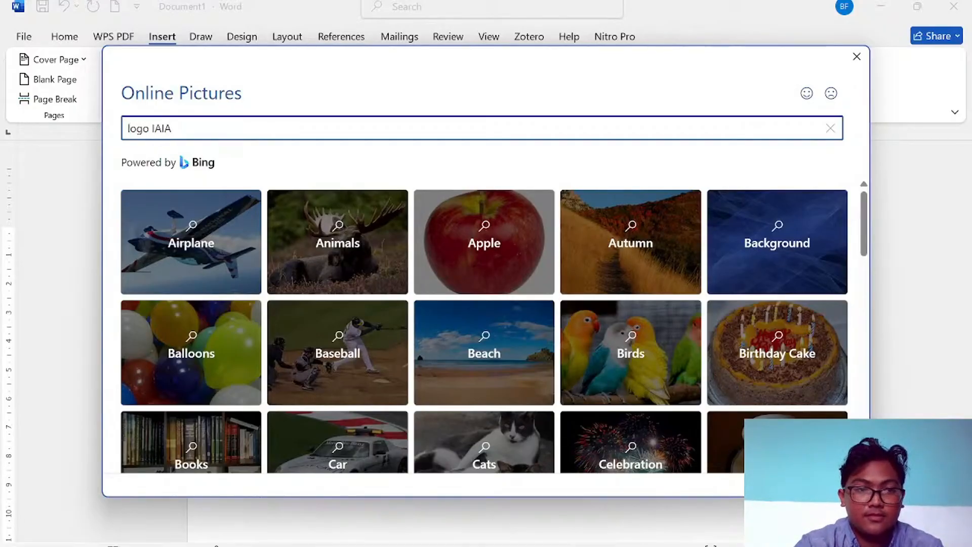
key(BackSpace)
text(N P)
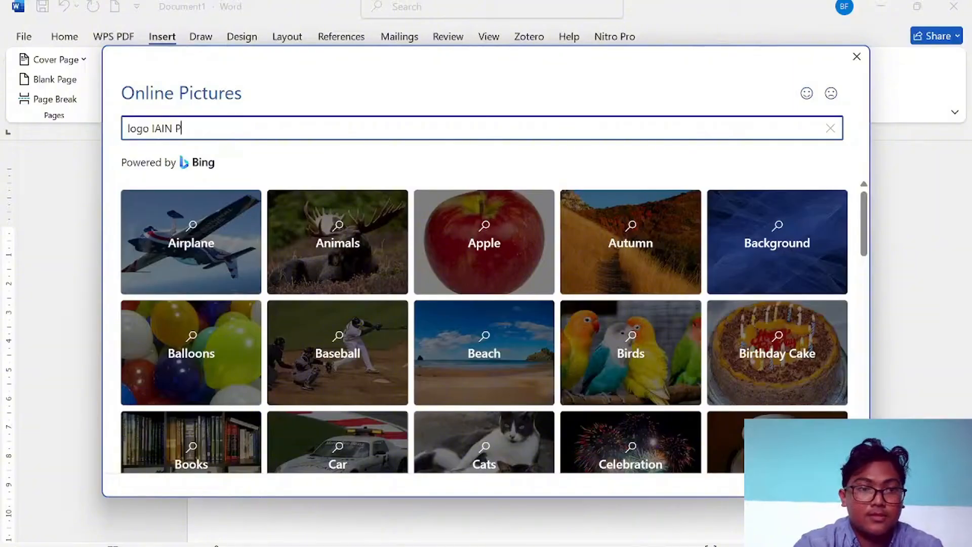
text(ALANGKARAYA)
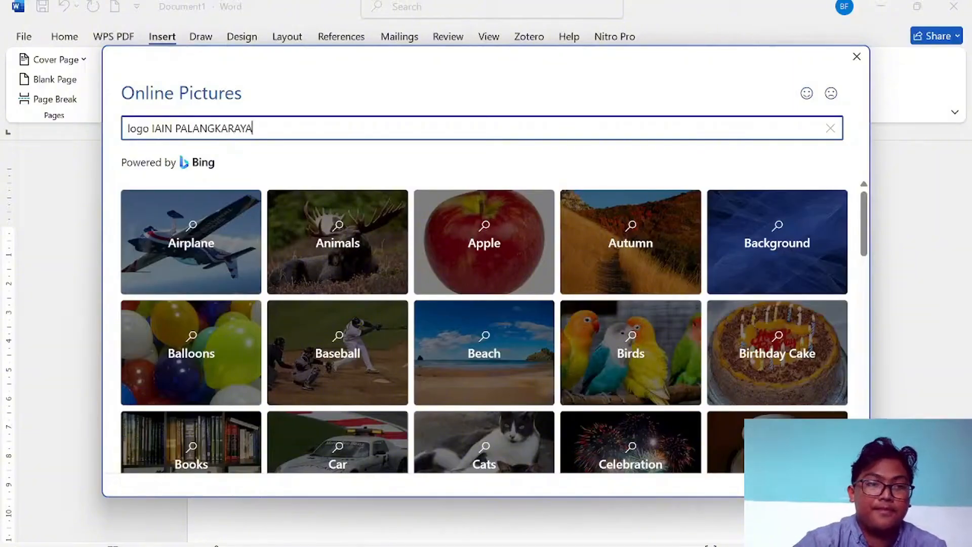
key(Return)
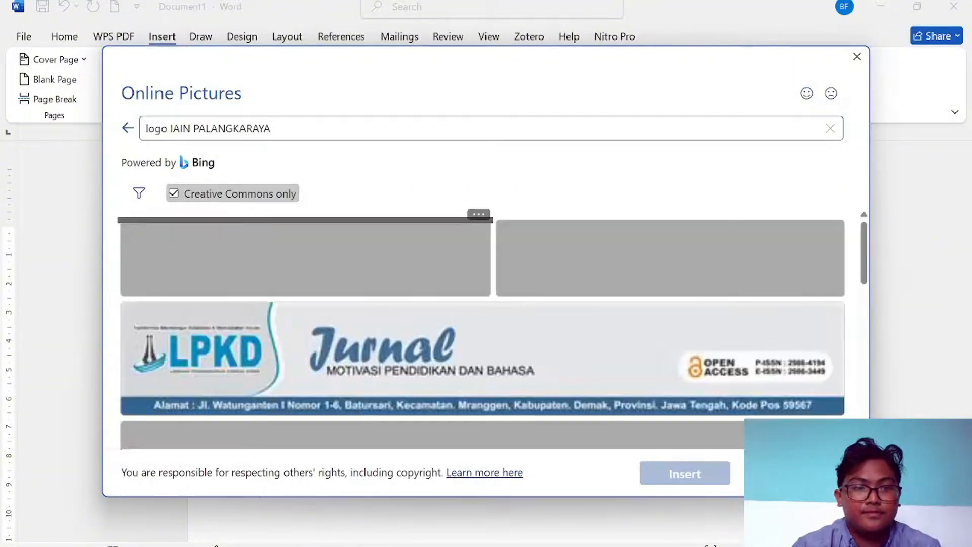
Look through the online picture results for a suitable IAIN Palangkaraya logo
scroll(491, 248, down, 10)
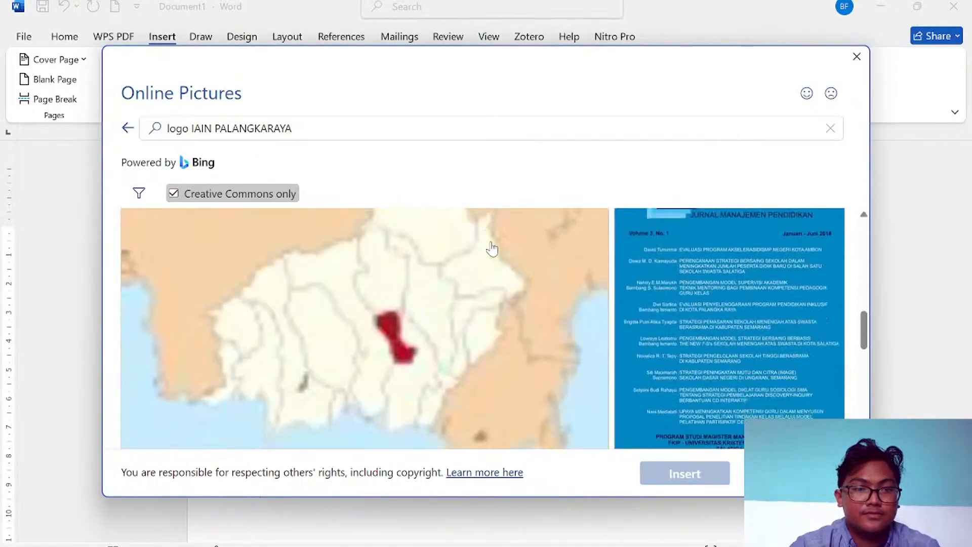
scroll(491, 248, down, 4)
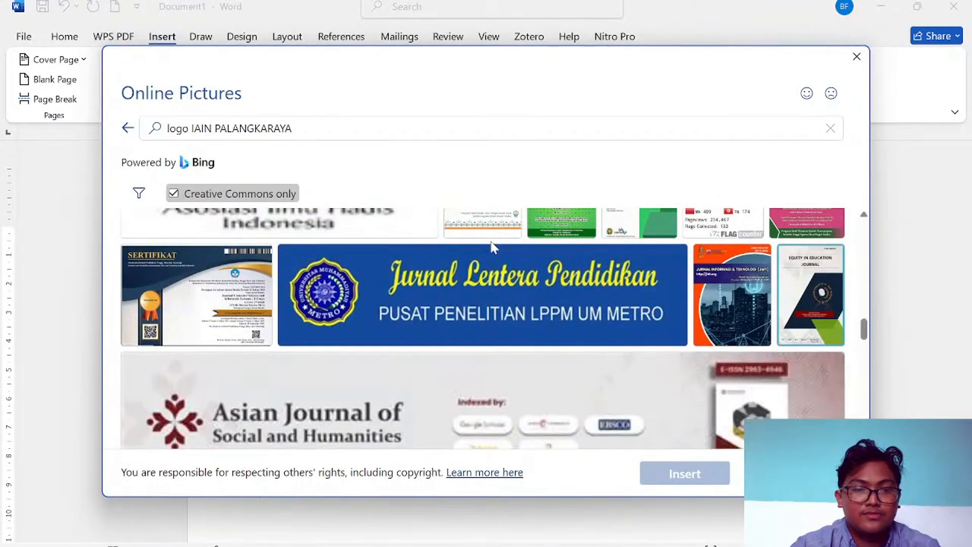
scroll(493, 248, down, 5)
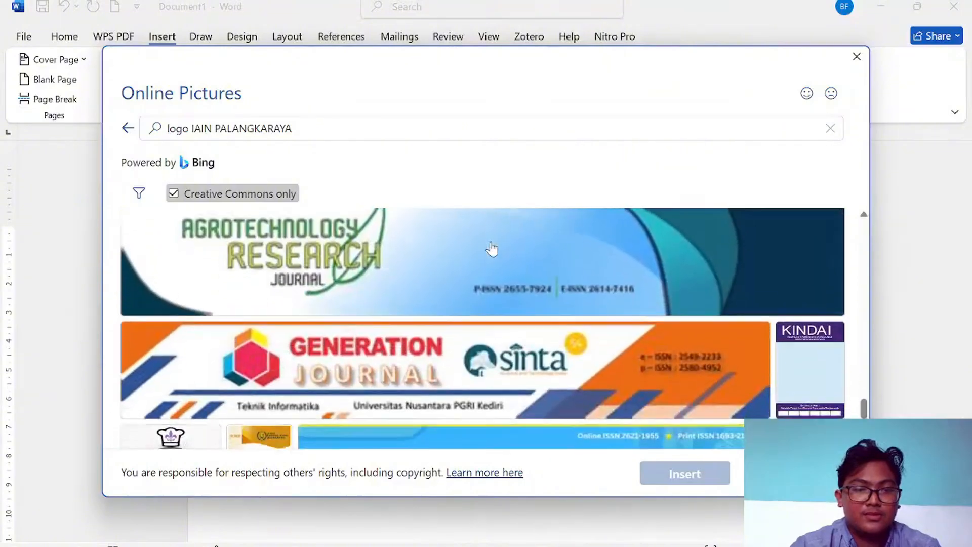
scroll(490, 248, down, 5)
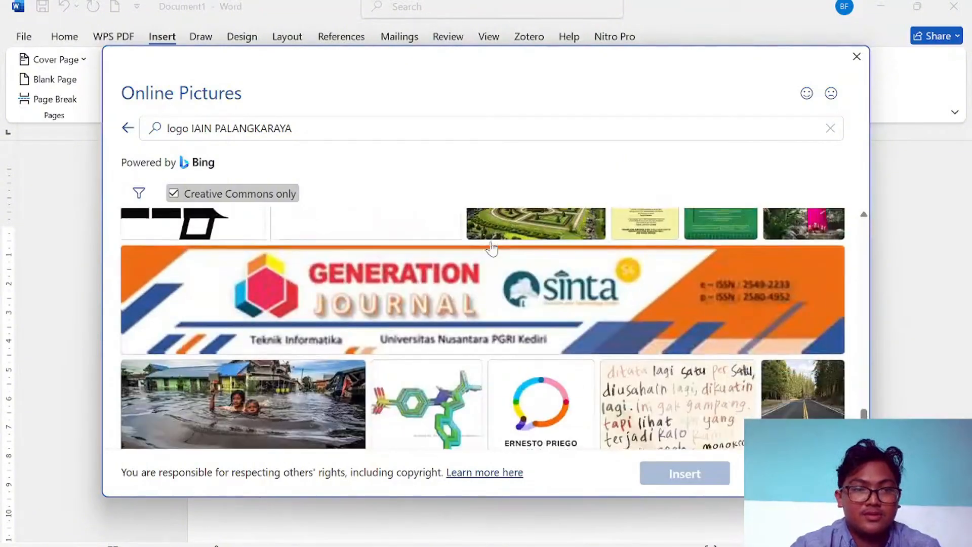
scroll(492, 249, down, 2)
scroll(492, 248, up, 15)
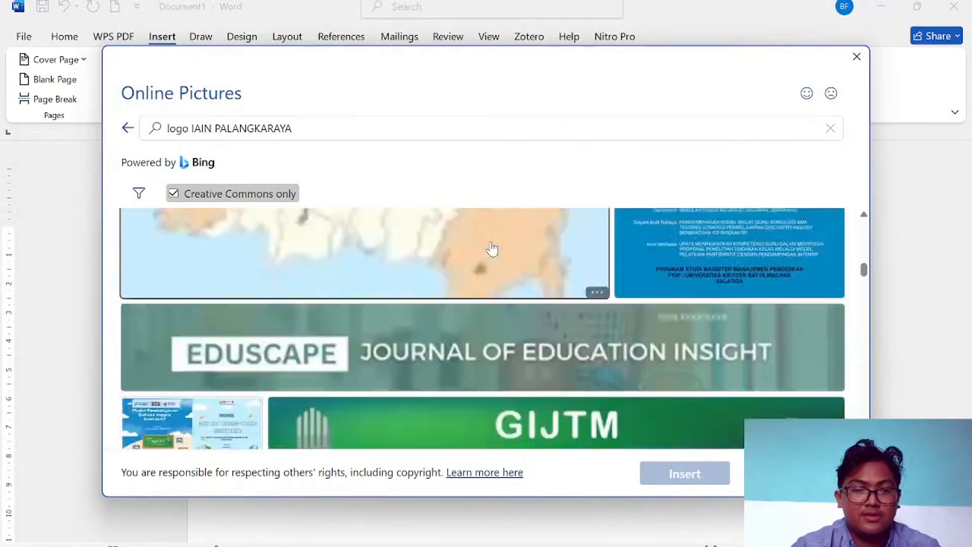
scroll(492, 249, up, 6)
Replace the online picture search with "logo Institut agama islam negeri palangkaraya" and run it
click(433, 128)
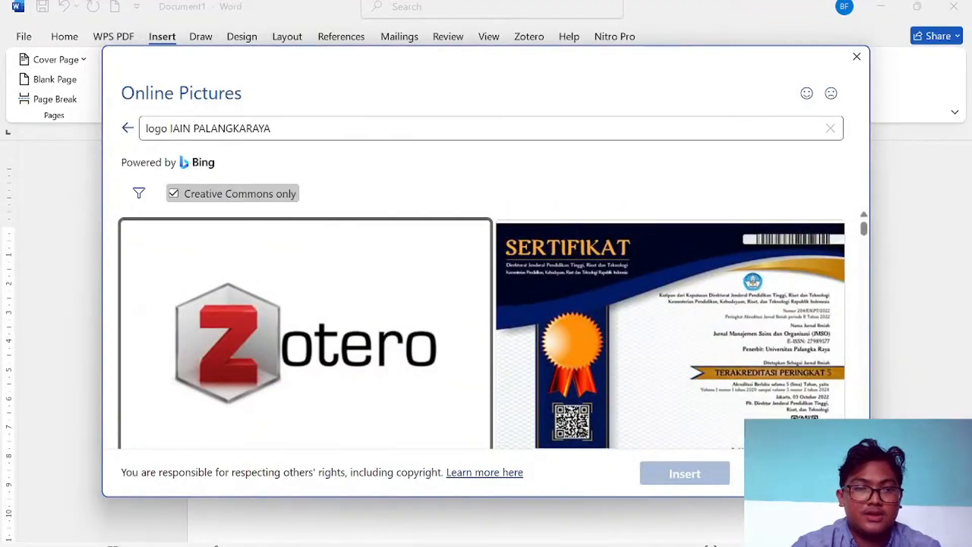
click(433, 128)
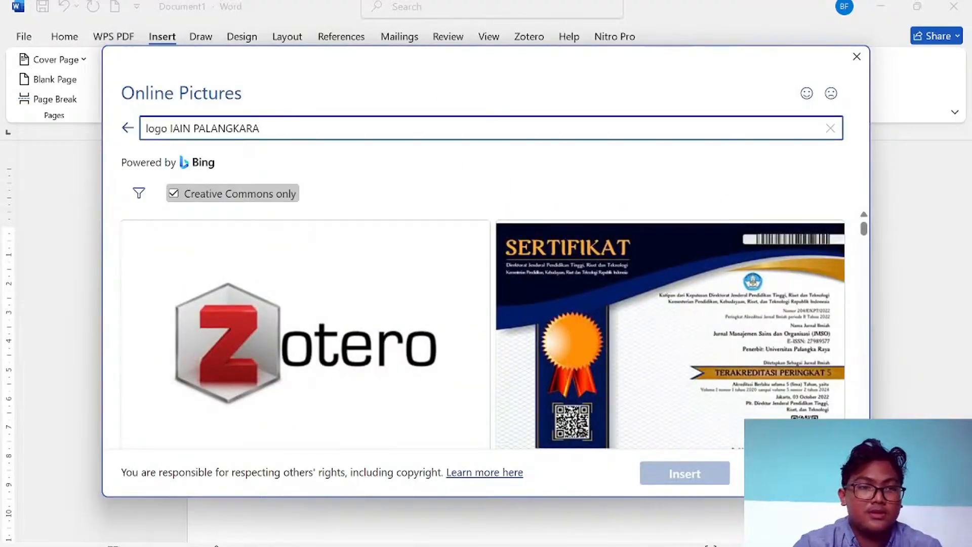
key(BackSpace)
key(BackSpace)
key(BackSpace)
key(BackSpace)
key(BackSpace)
key(BackSpace)
key(BackSpace)
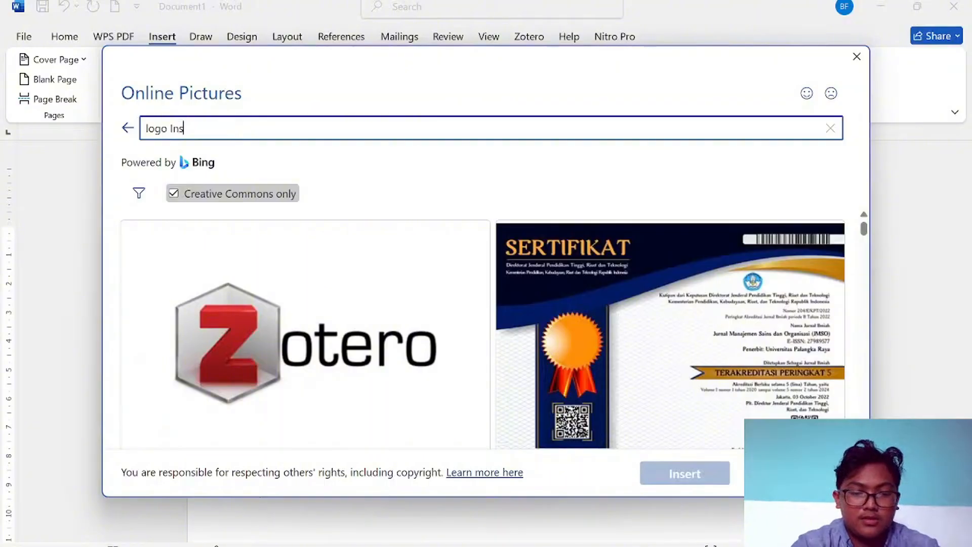
text(aga)
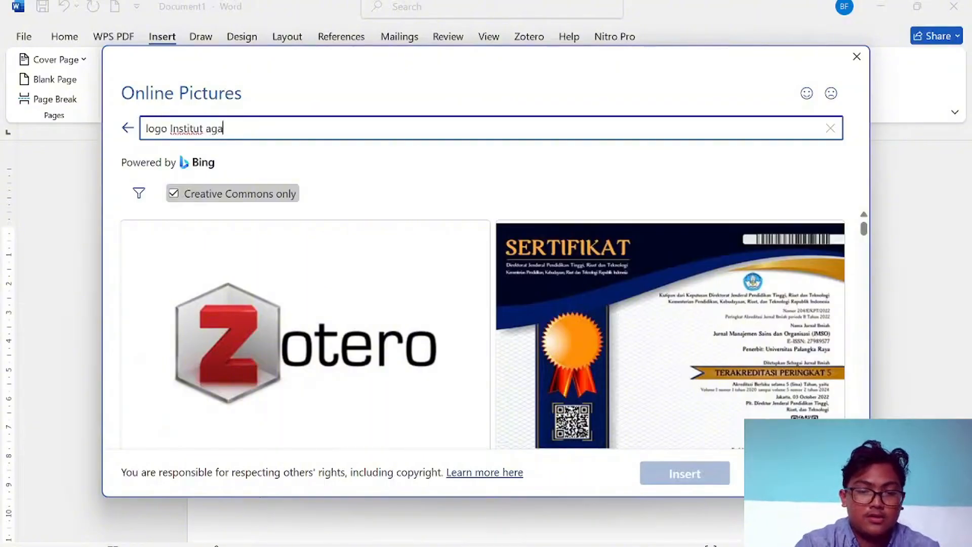
text(ma islam ne)
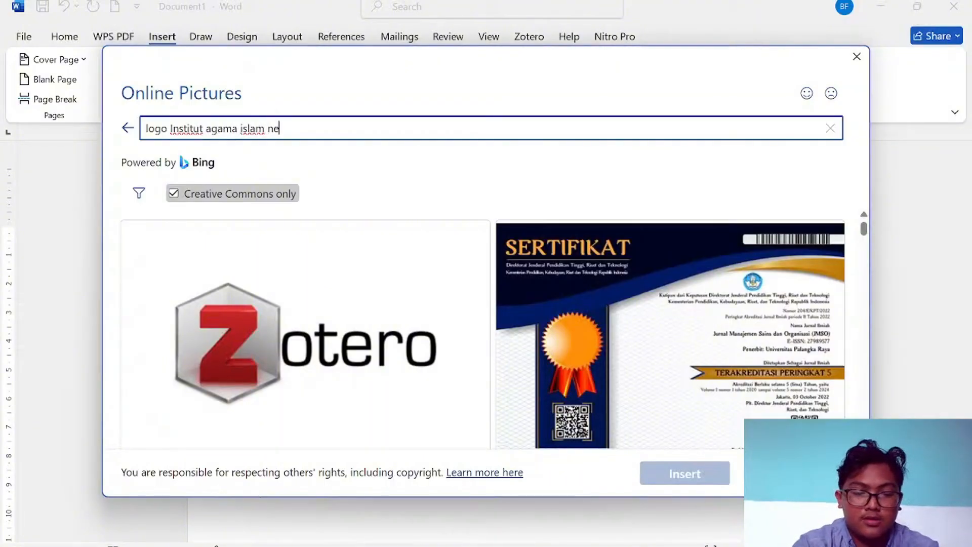
text(geri palan)
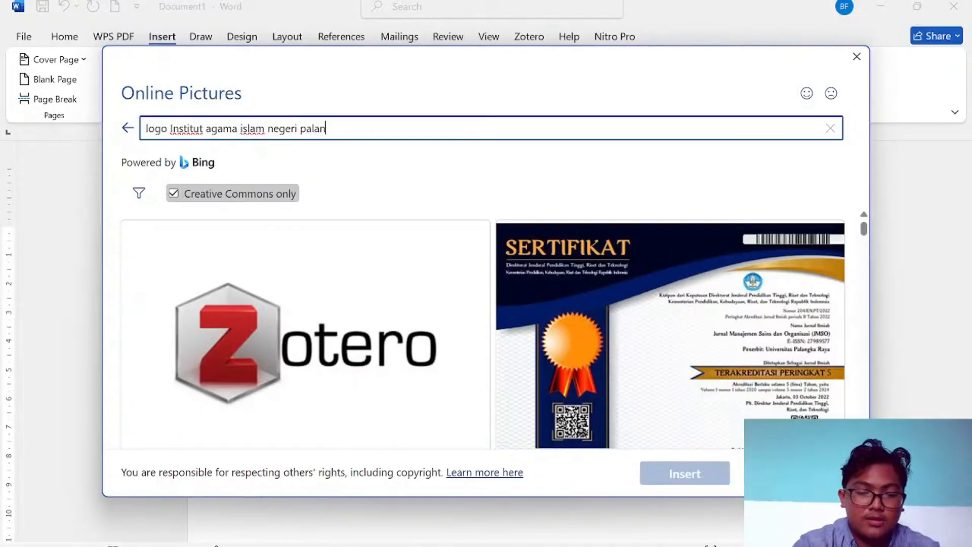
text(gkaraya)
key(Return)
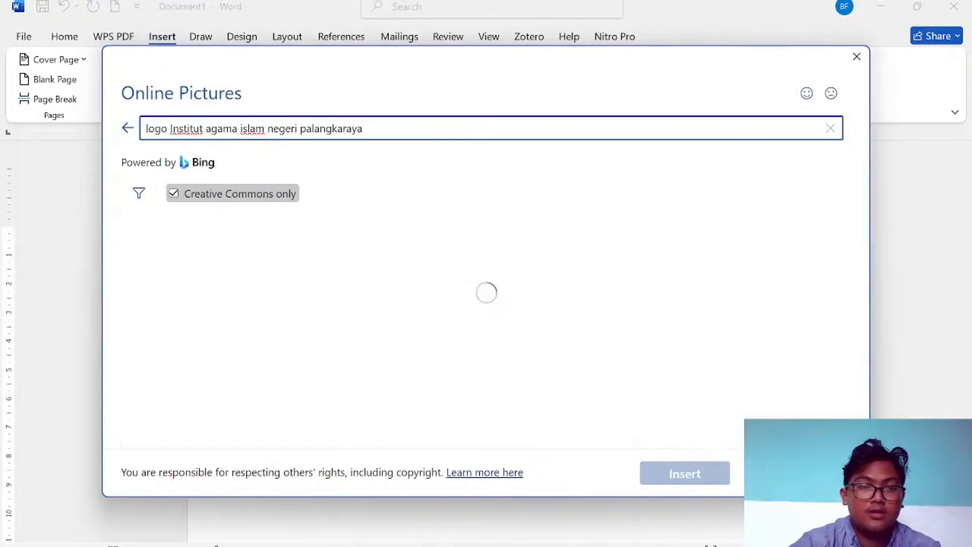
Examine the new picture results for the institute's logo under its full name
scroll(497, 269, down, 5)
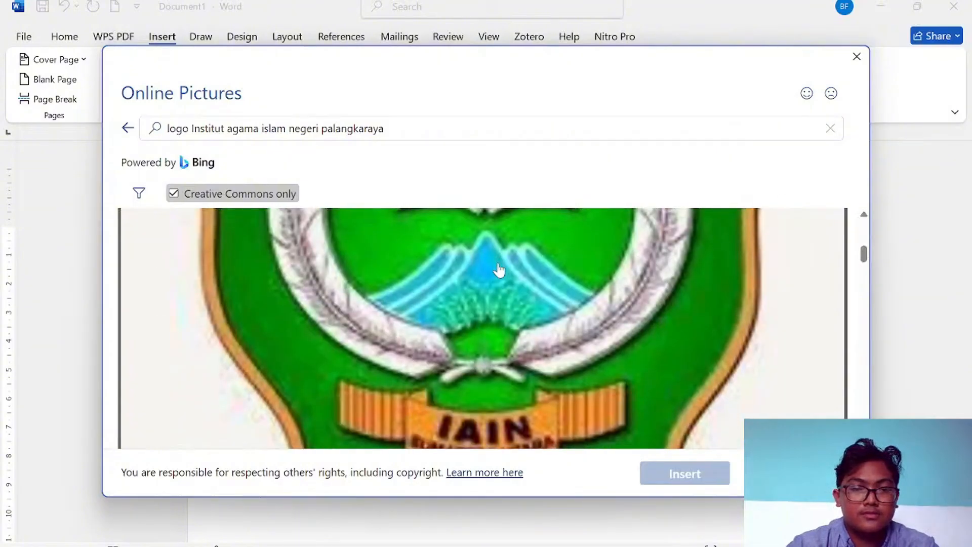
scroll(498, 270, down, 10)
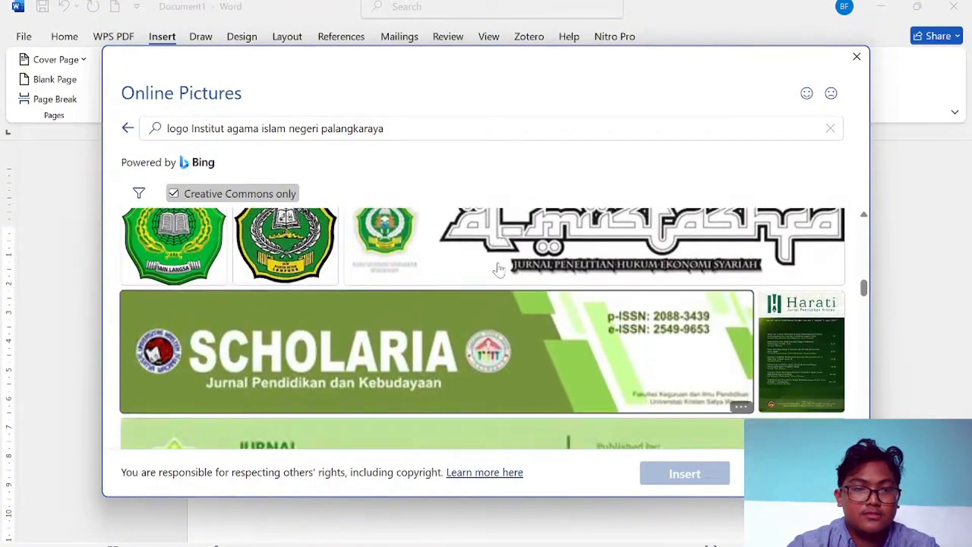
scroll(498, 270, down, 10)
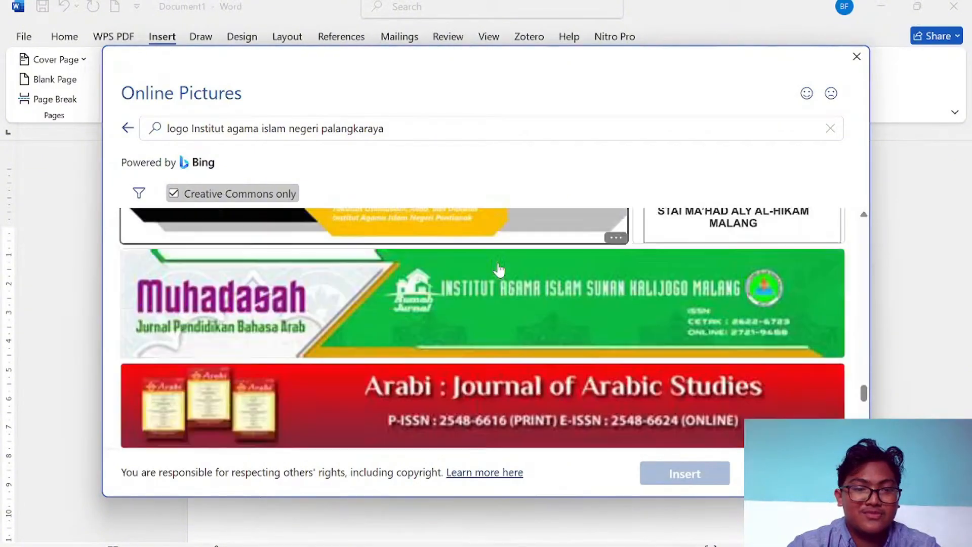
scroll(499, 269, down, 7)
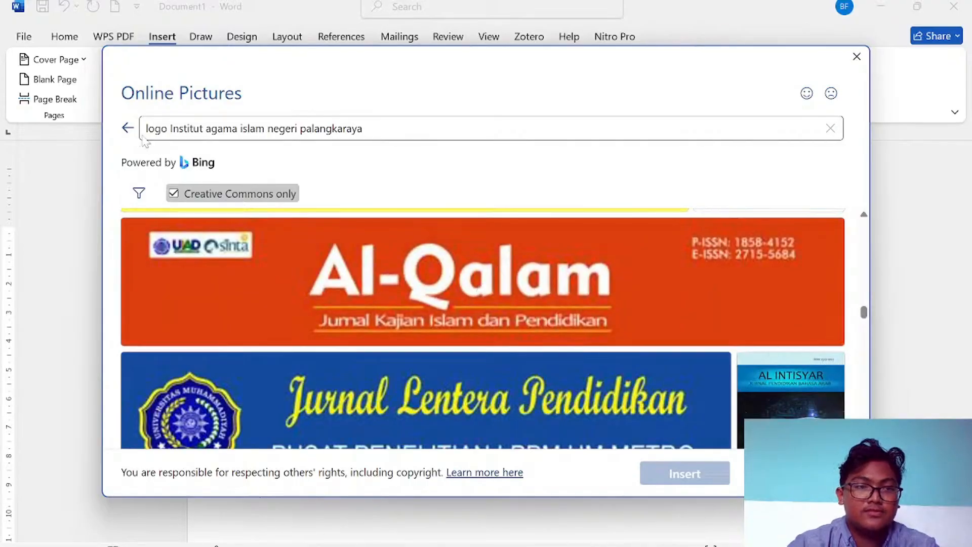
Leave the online picture search without inserting anything and open the file chooser for inserting a picture from this device
click(128, 132)
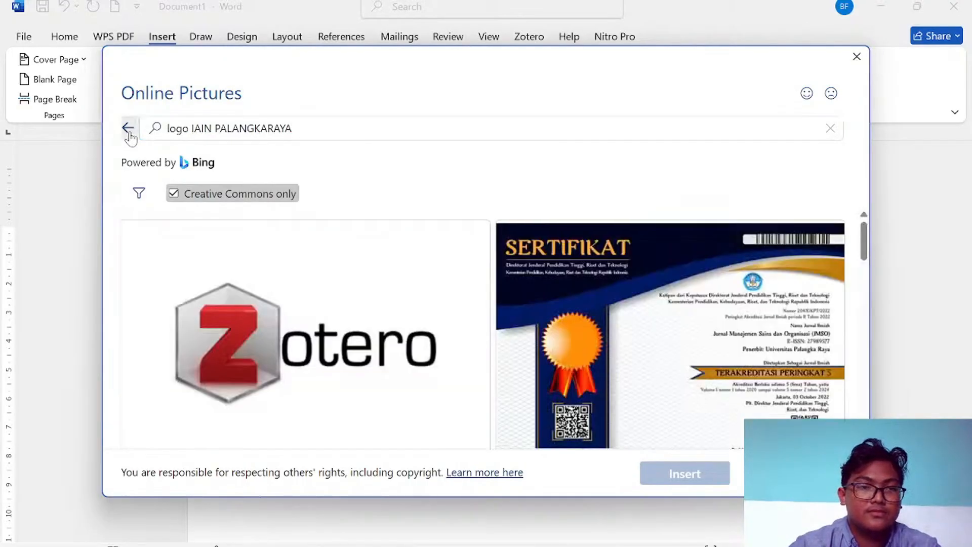
click(129, 129)
scroll(605, 210, down, 15)
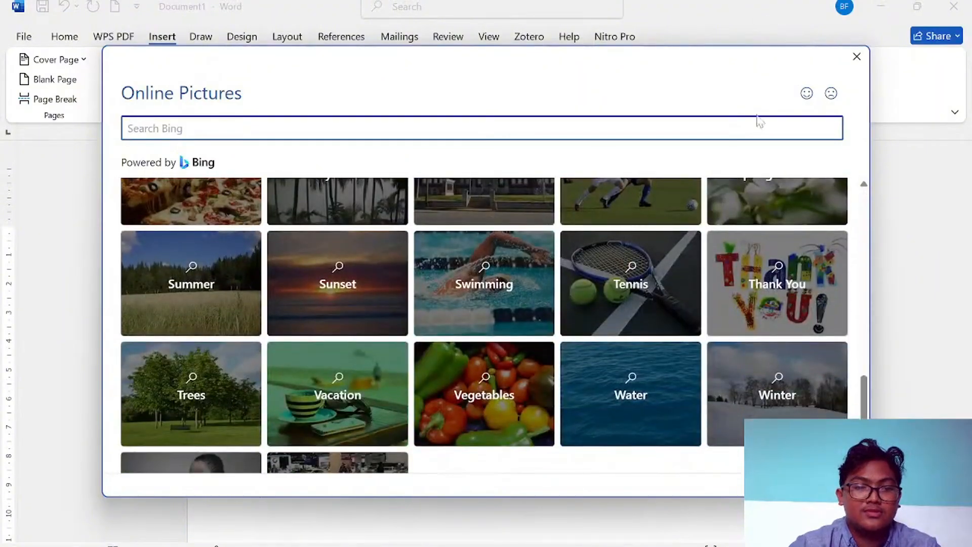
click(856, 56)
click(157, 89)
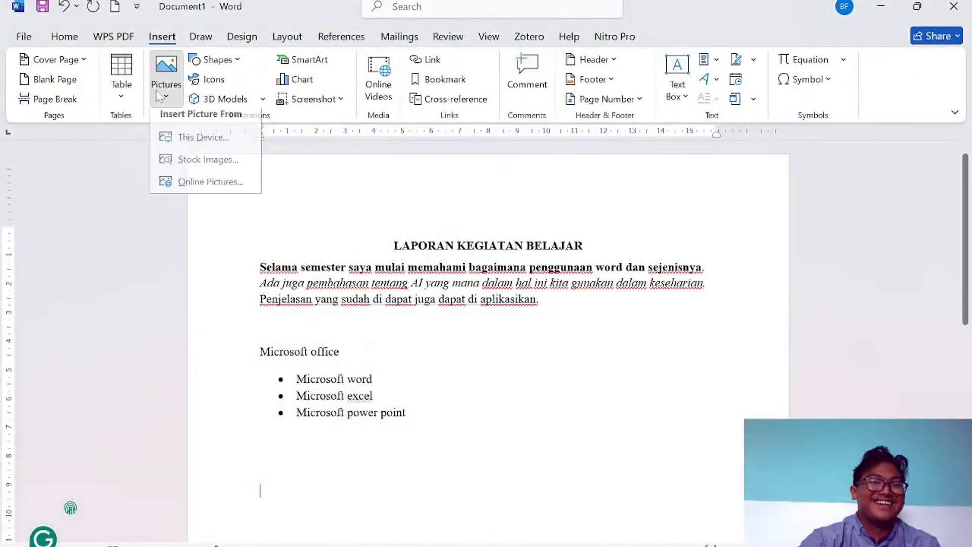
click(194, 147)
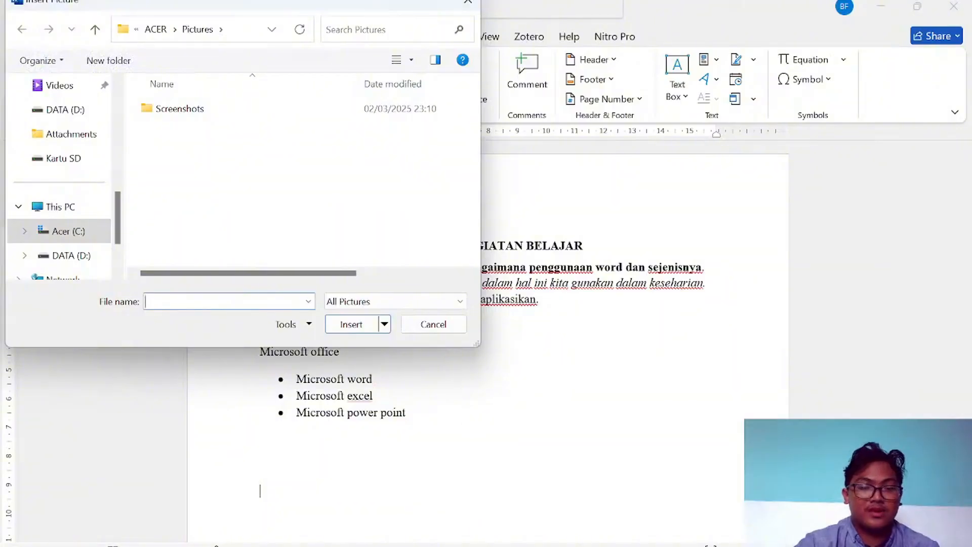
Switch to Chrome, search Google for "iain palangka raya" in a new tab and show the image results
click(652, 545)
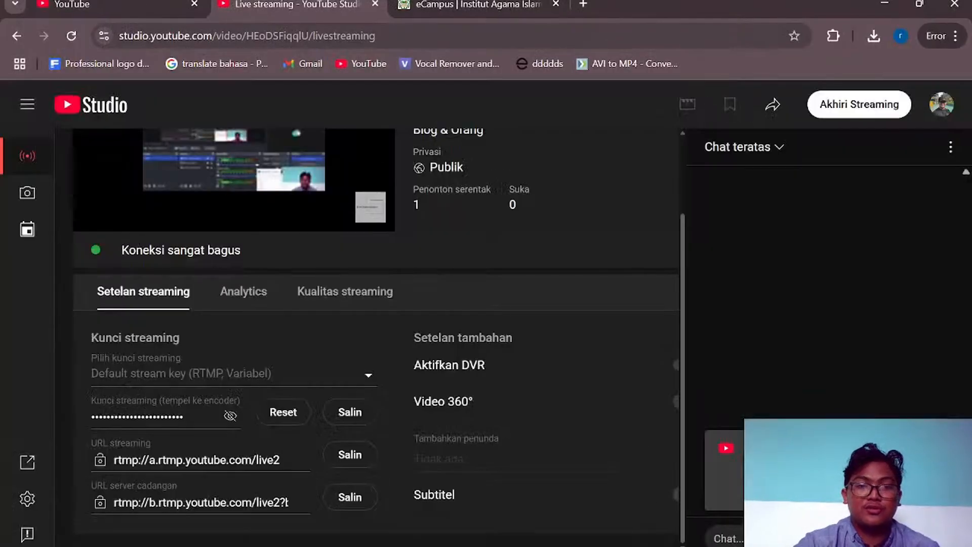
click(581, 4)
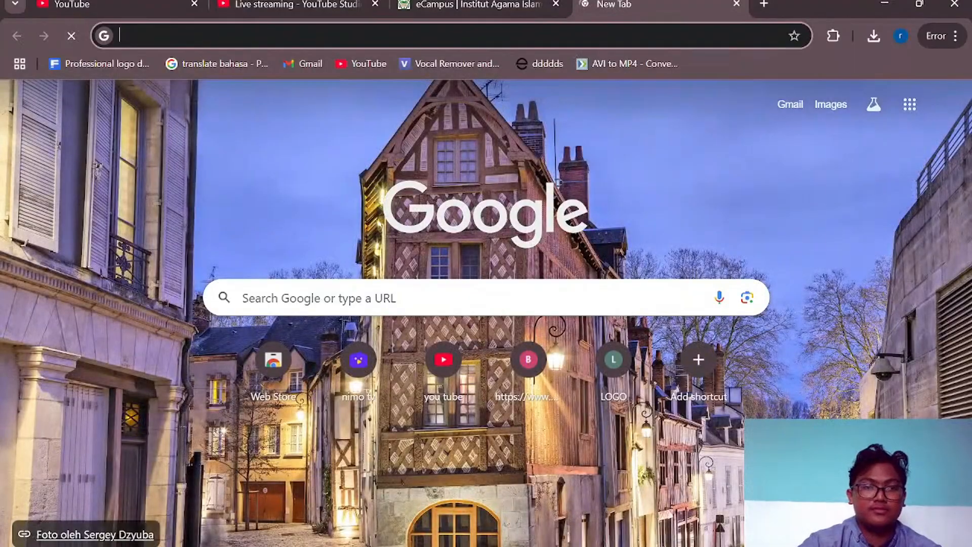
click(451, 35)
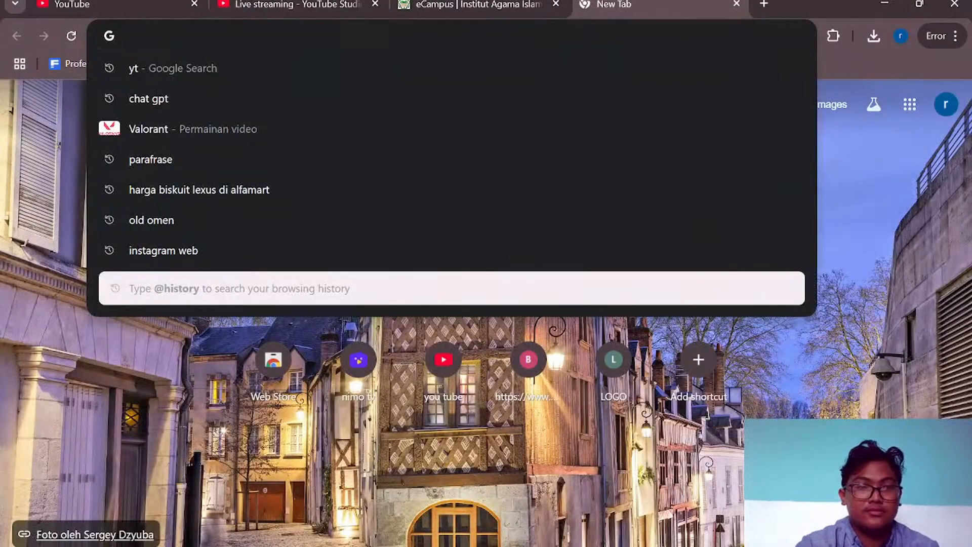
text(in)
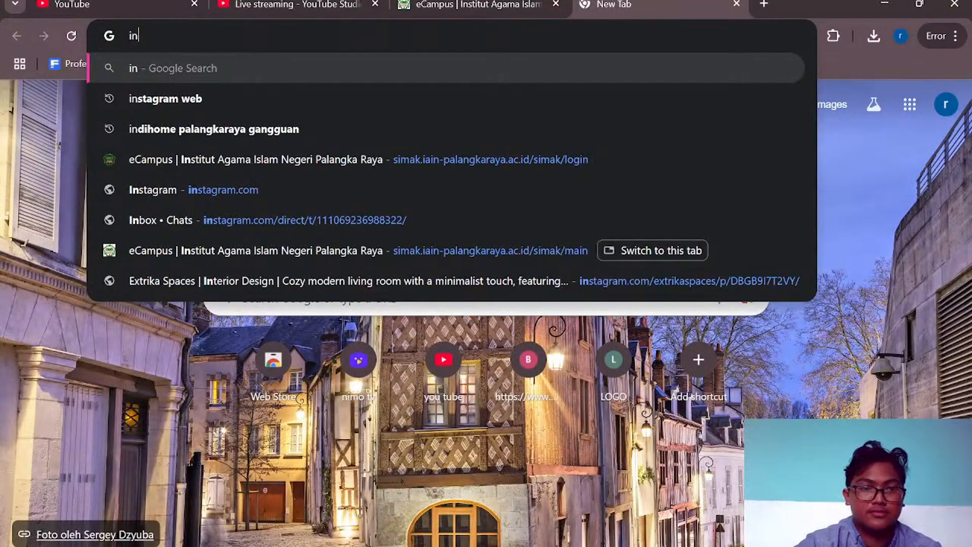
key(BackSpace)
text(ain pala)
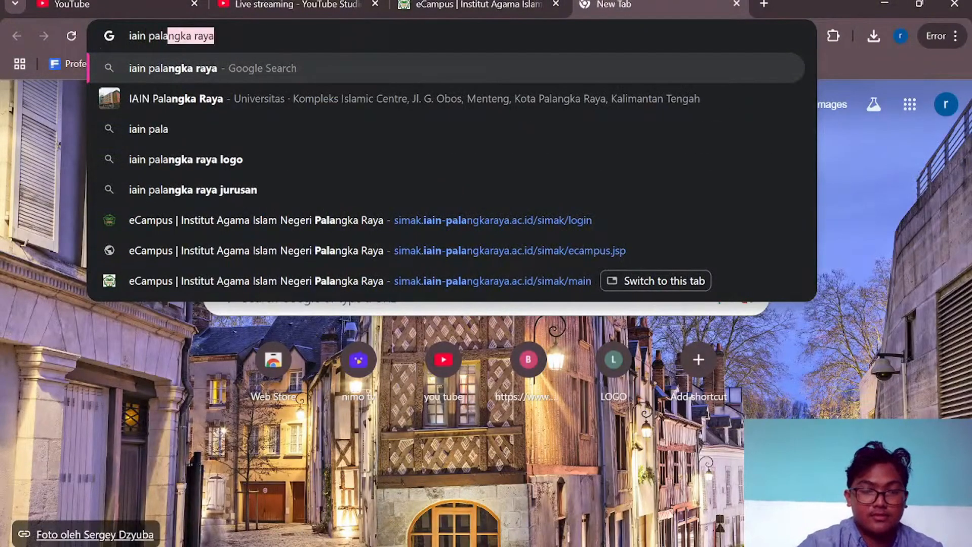
key(Return)
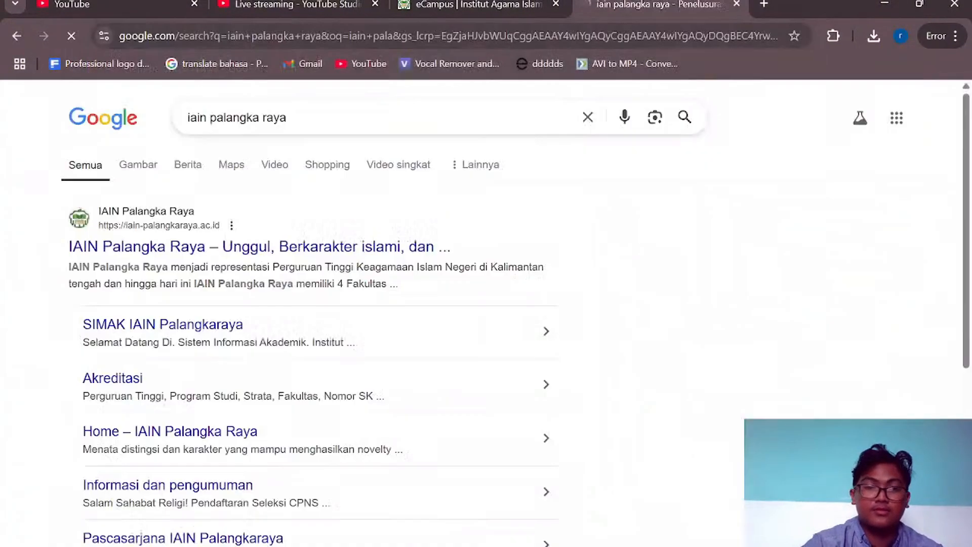
click(148, 172)
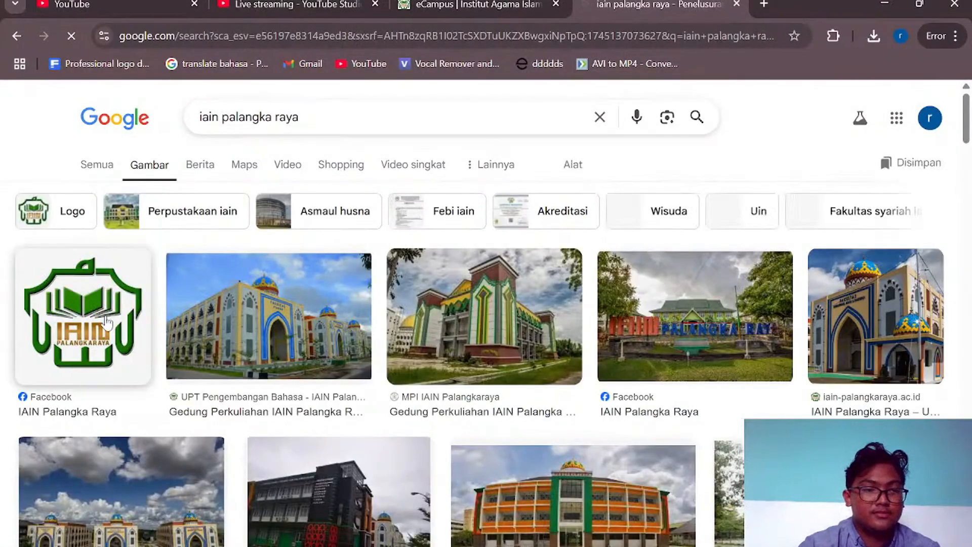
Save the green IAIN Palangkaraya logo from the image results to the Downloads folder as the JPEG file "download"
right_click(106, 324)
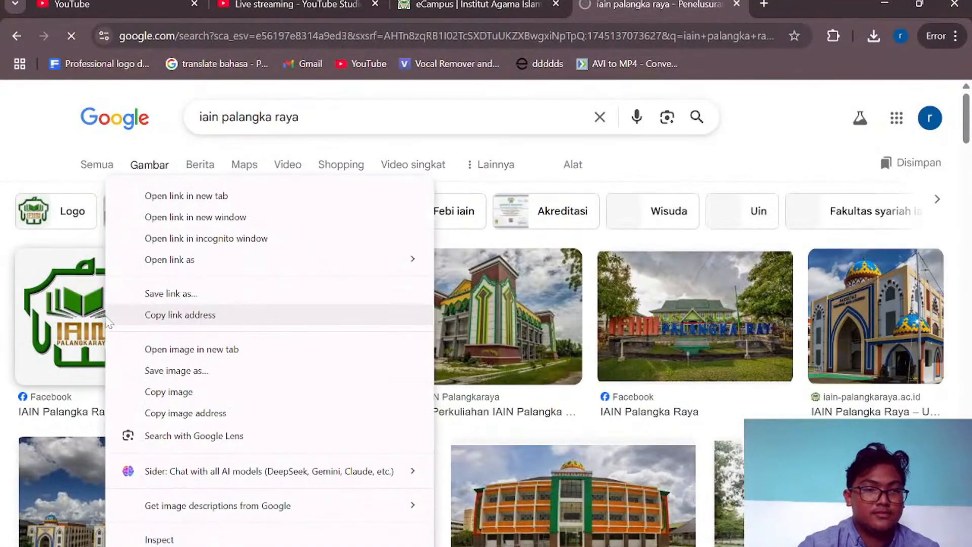
click(235, 371)
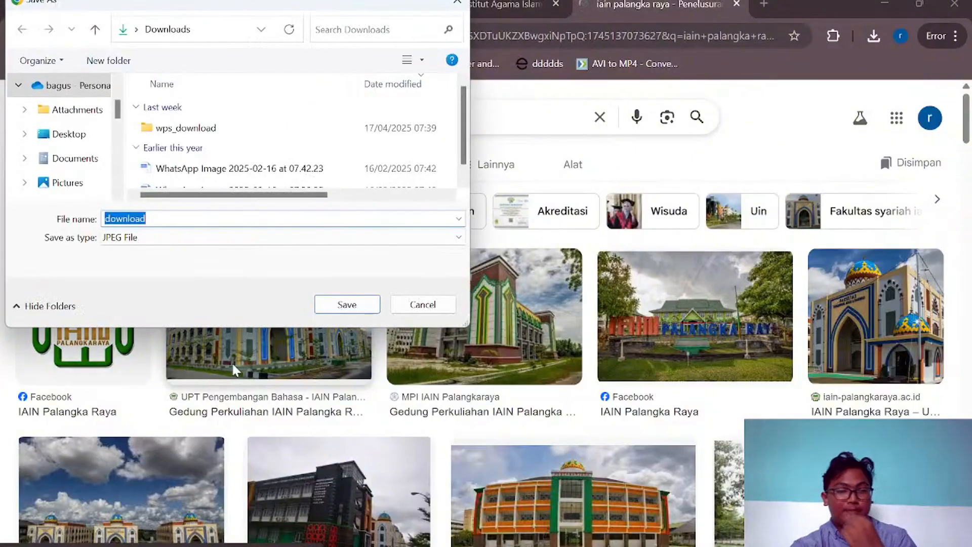
key(Return)
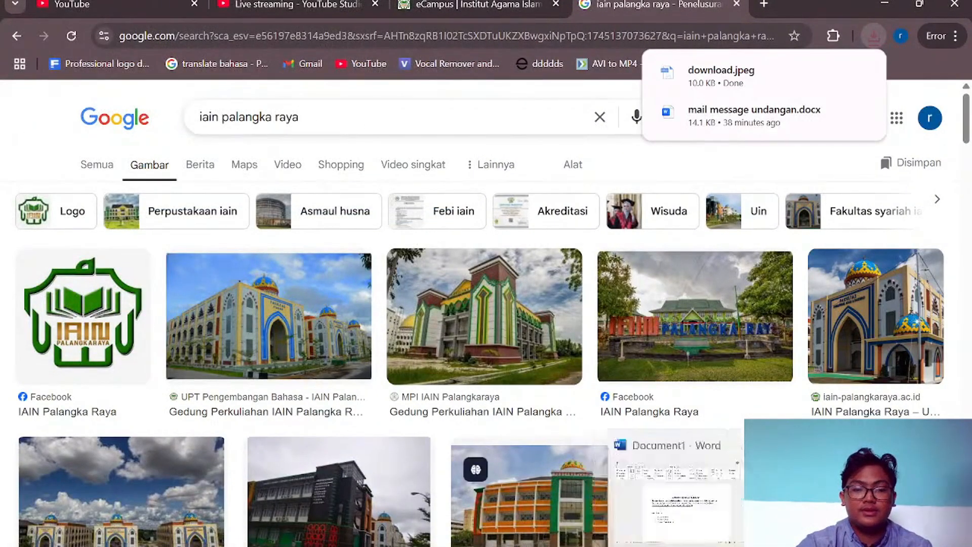
Switch back to Word and insert the picture "download" from this device's Downloads folder beneath the bulleted list
click(678, 545)
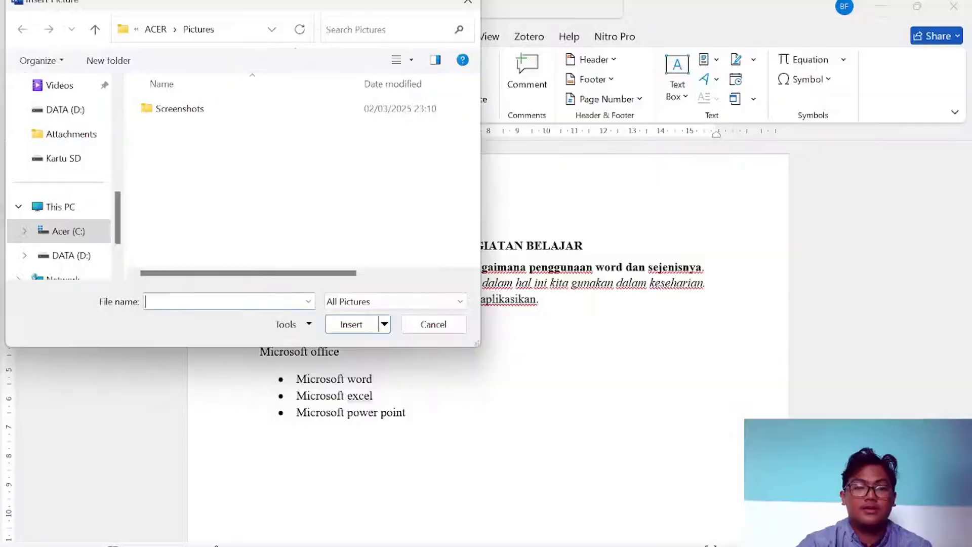
click(467, 2)
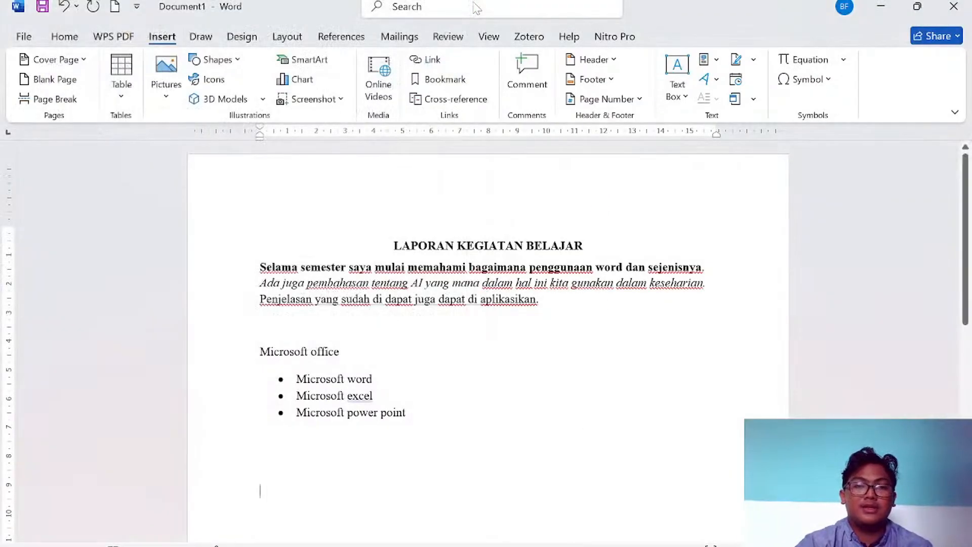
click(166, 86)
click(200, 145)
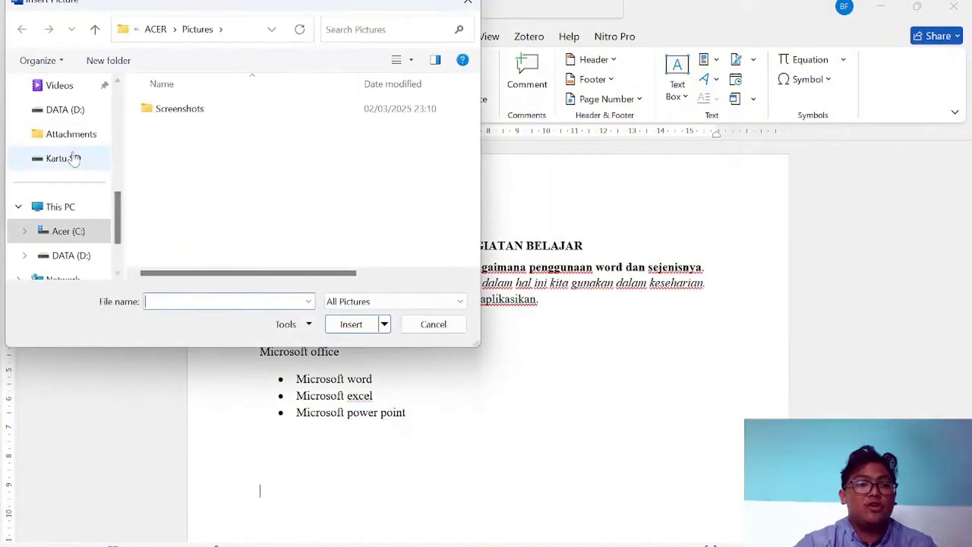
scroll(74, 158, up, 5)
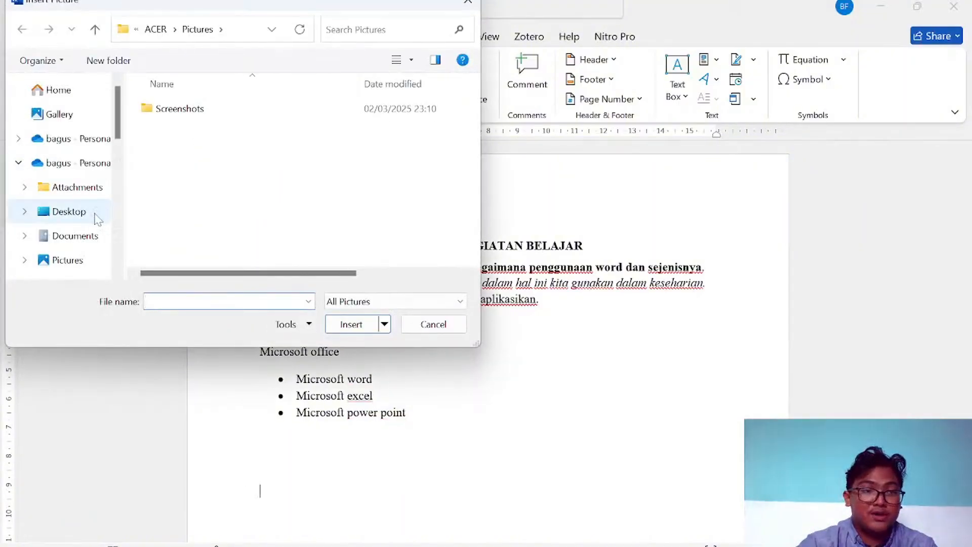
scroll(97, 158, down, 4)
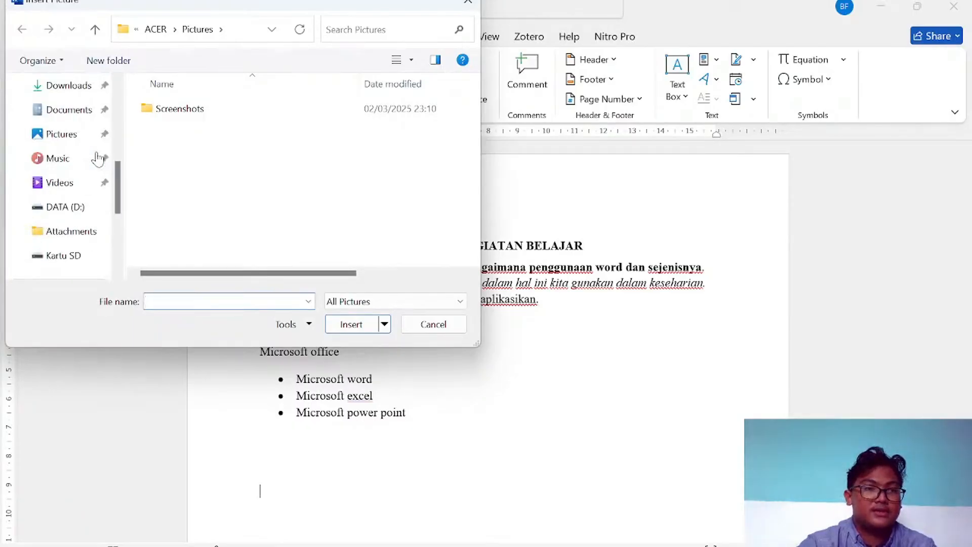
click(82, 97)
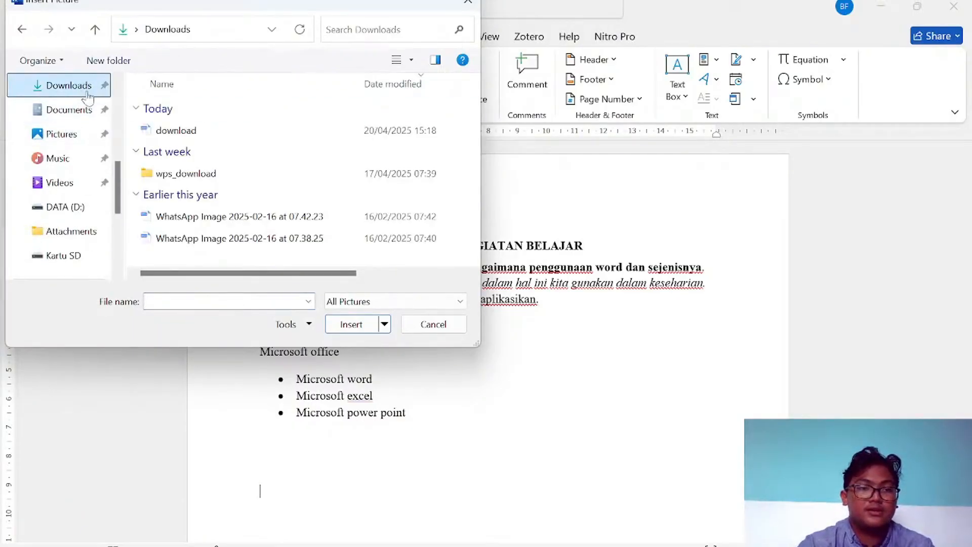
double_click(227, 132)
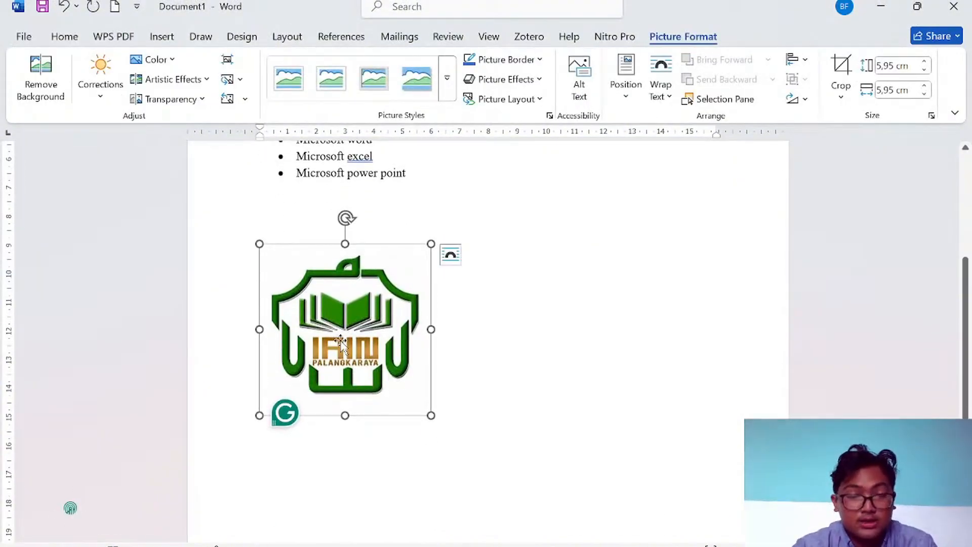
Insert a table with three columns and three rows on the line below the logo
click(435, 333)
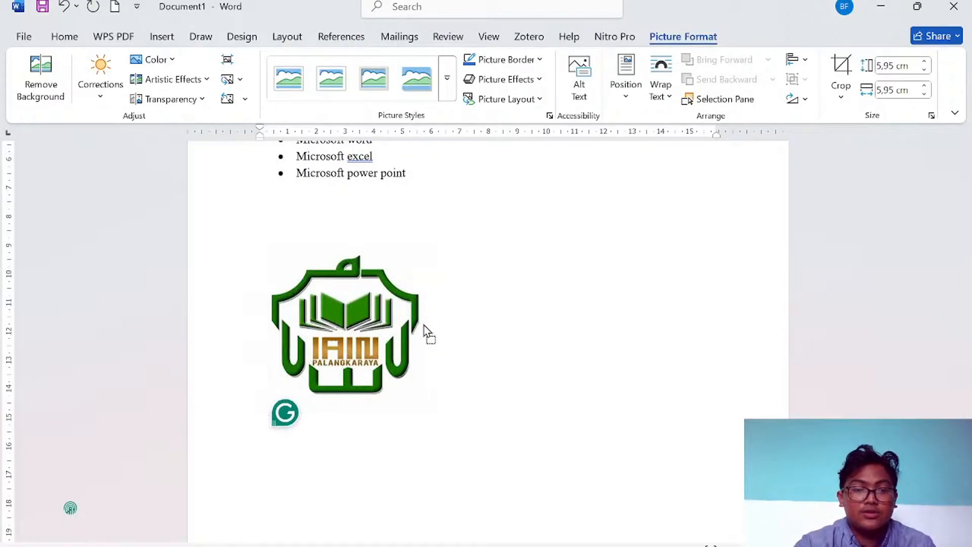
click(356, 333)
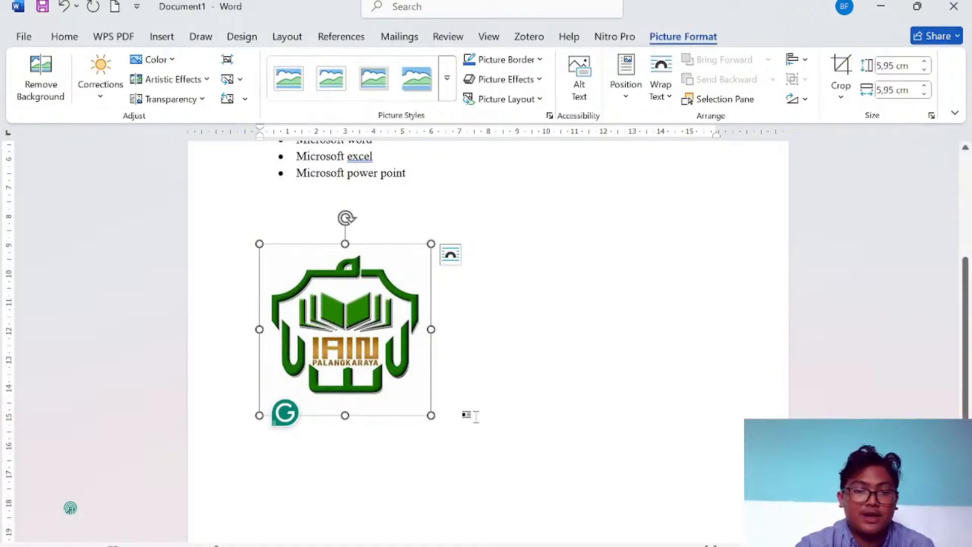
click(396, 453)
key(shift+Left)
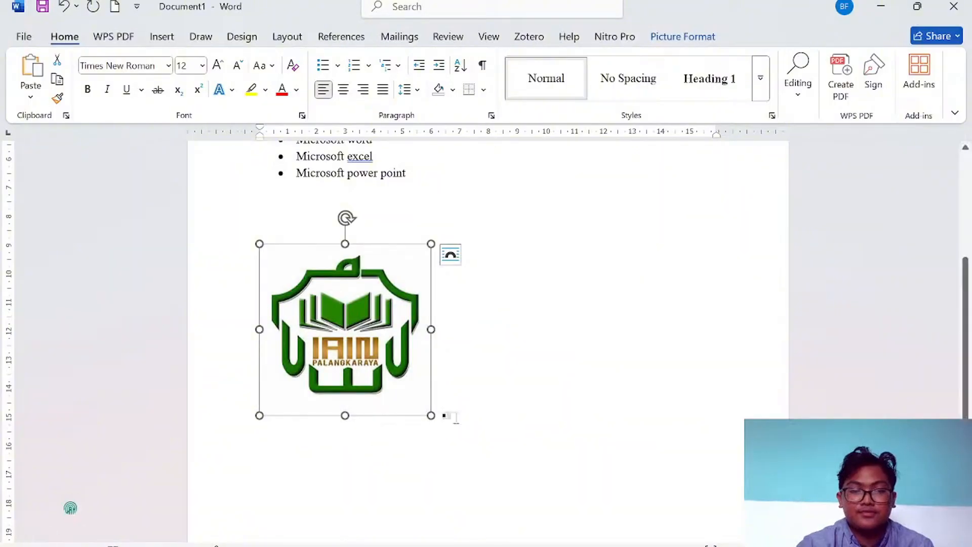
key(Down)
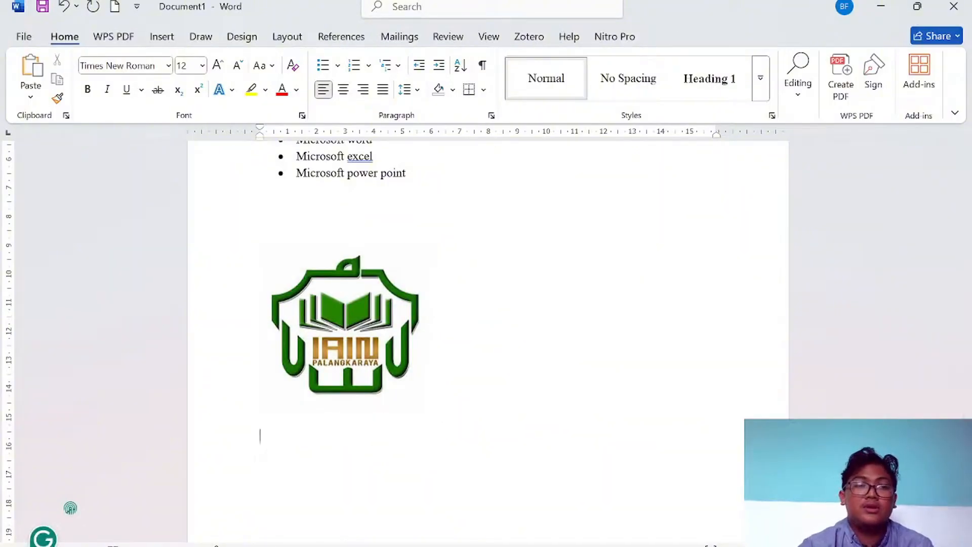
click(170, 35)
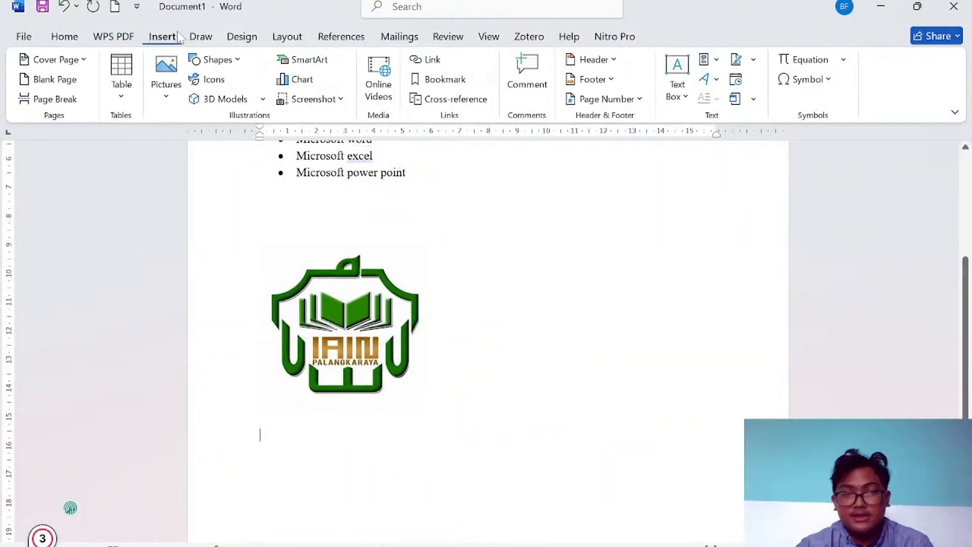
click(121, 84)
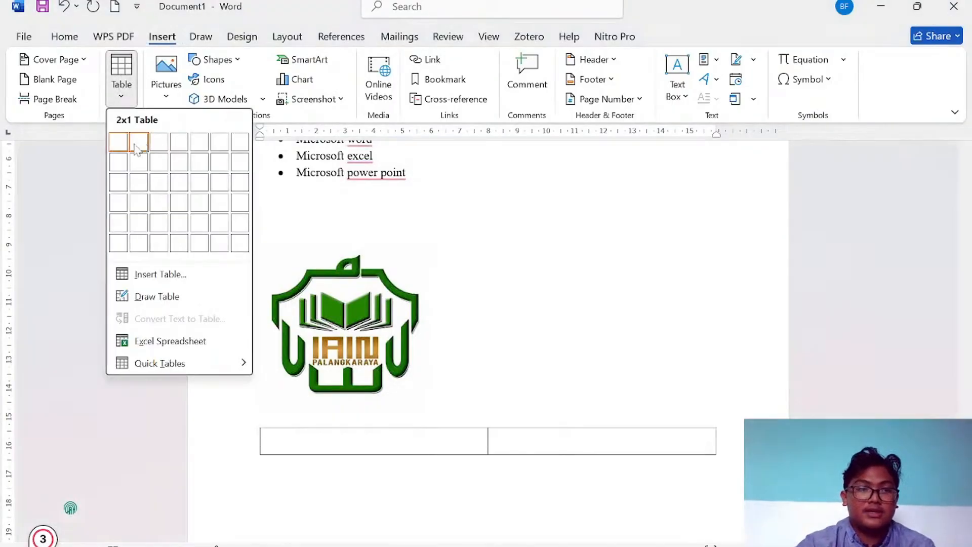
click(163, 181)
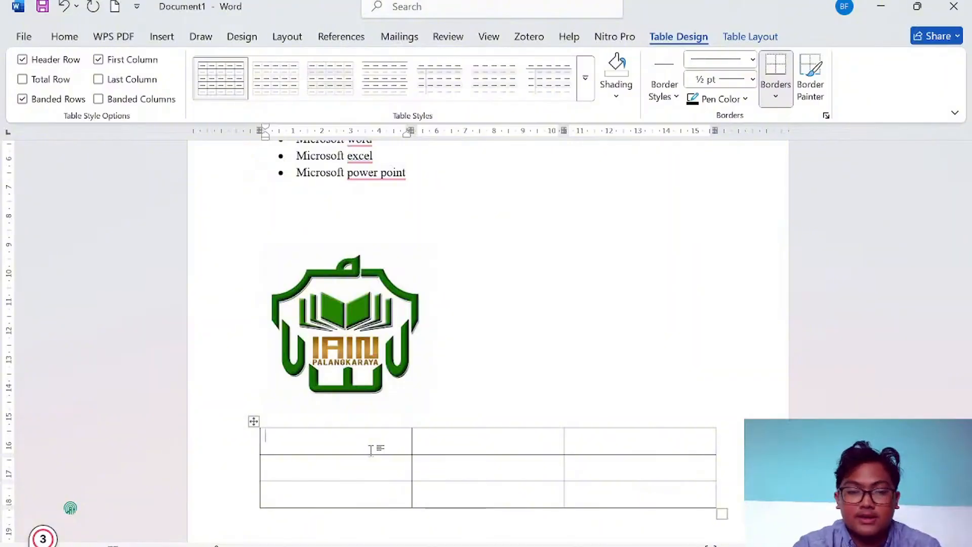
Enter "Lari" in the first cell of the table's first row
text(Jar)
key(BackSpace)
key(BackSpace)
key(BackSpace)
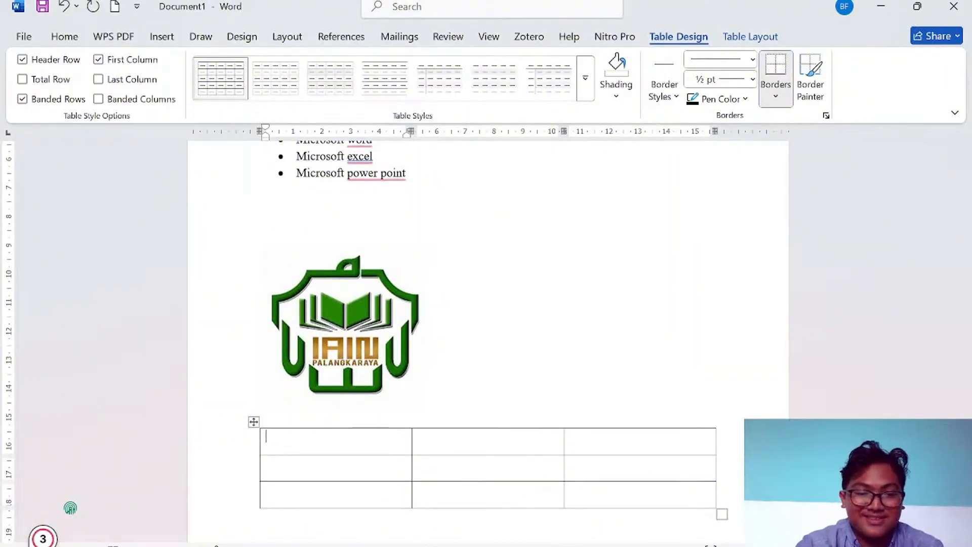
text(I.a)
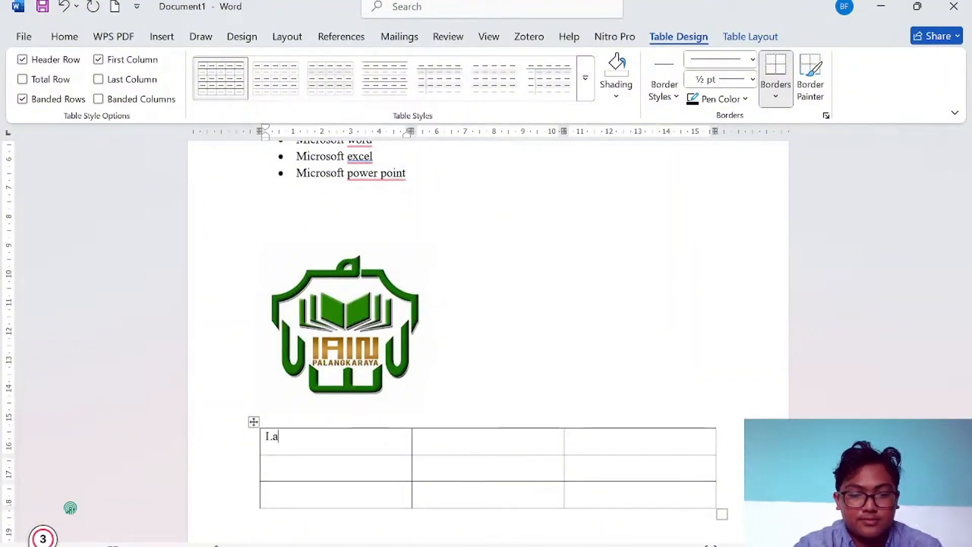
text(ri)
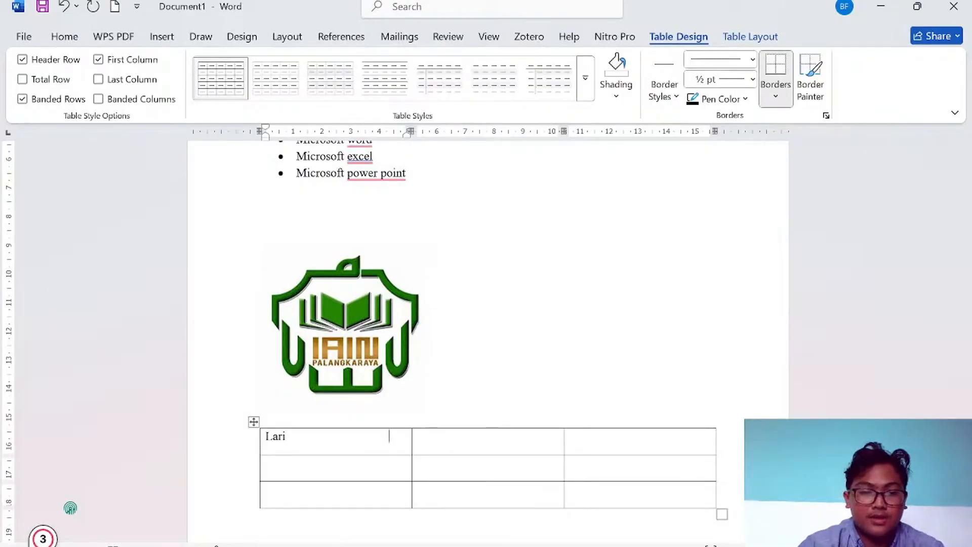
key(Tab)
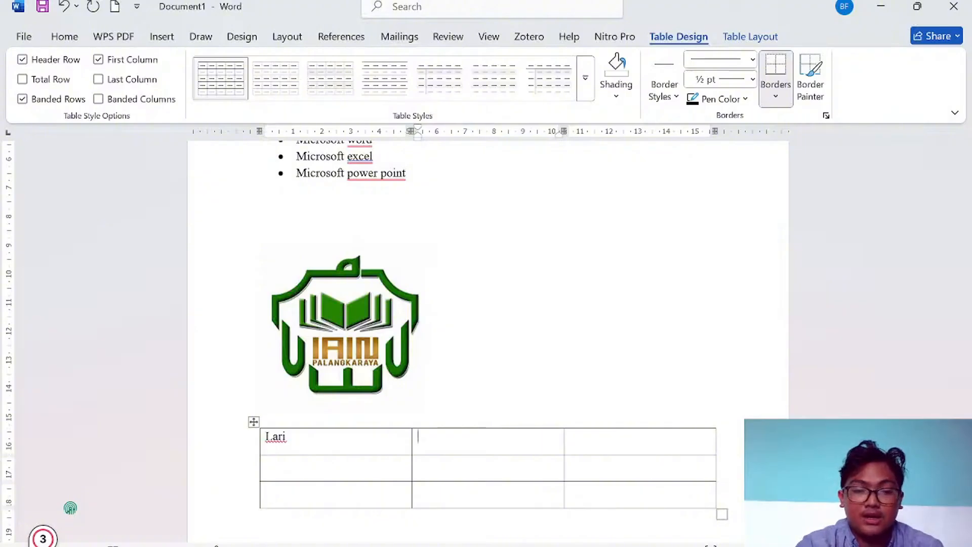
Complete the table's first row with the date "21-04-2025" and the description "Lari di bunbes"
text(21)
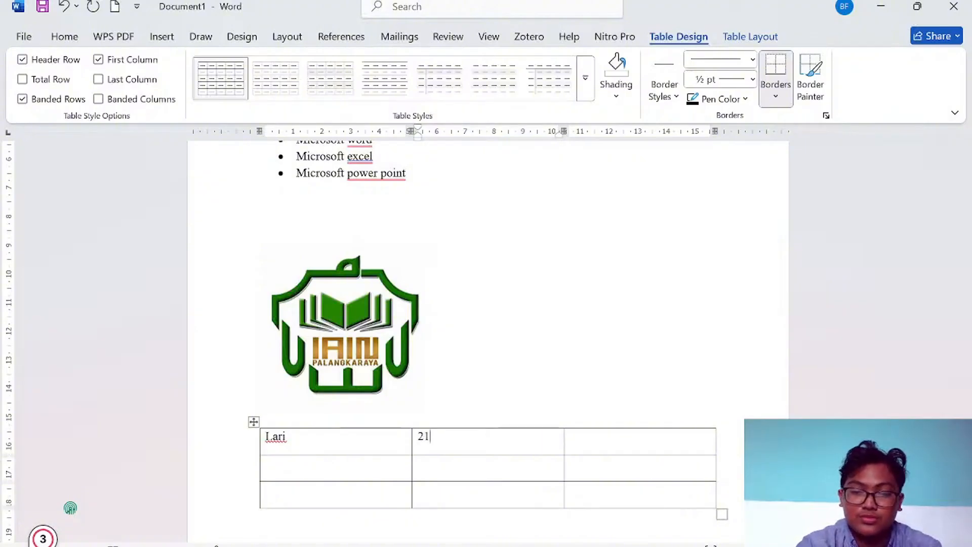
text(-0)
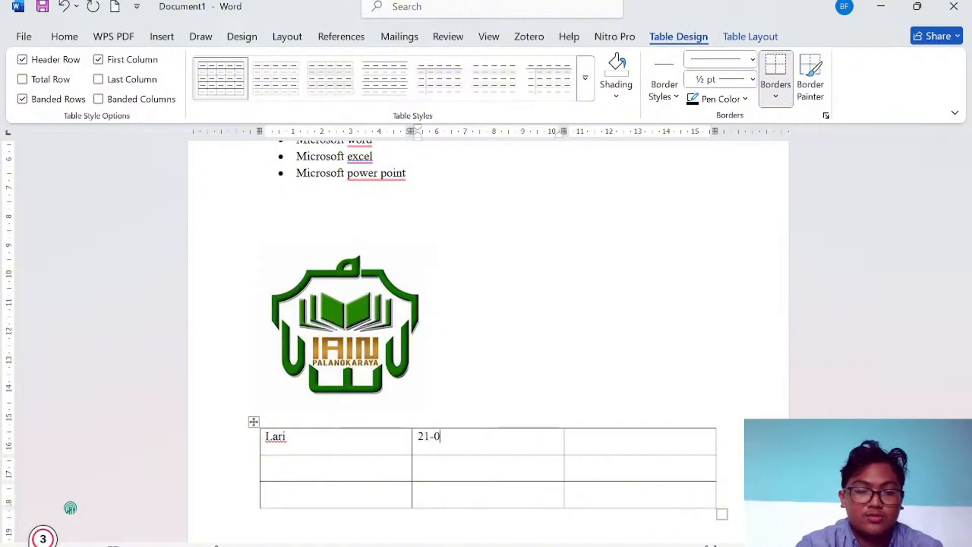
text(4-)
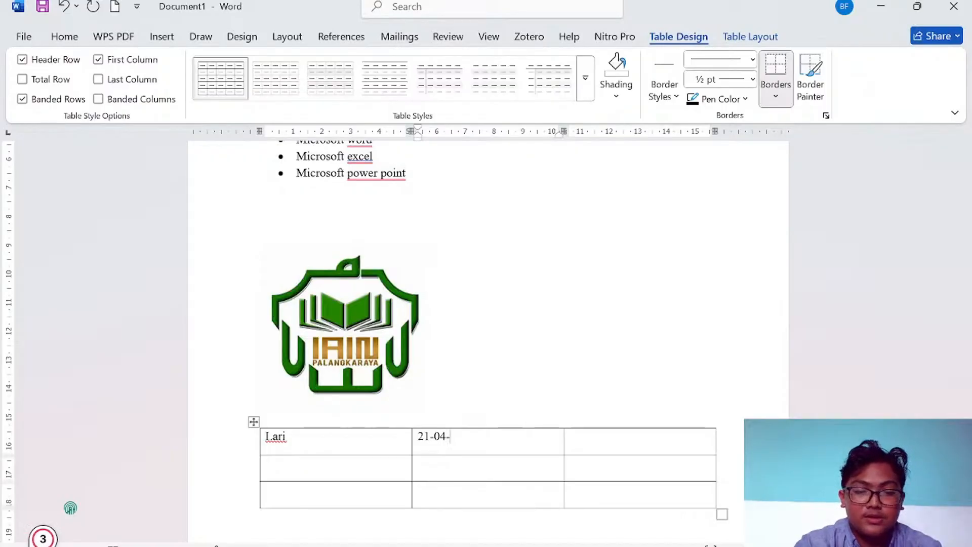
text(2025)
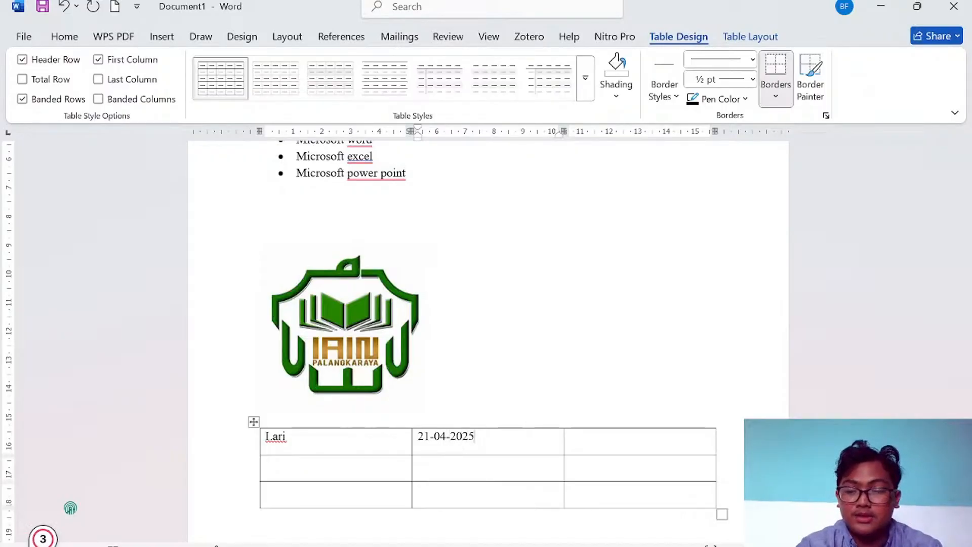
key(Tab)
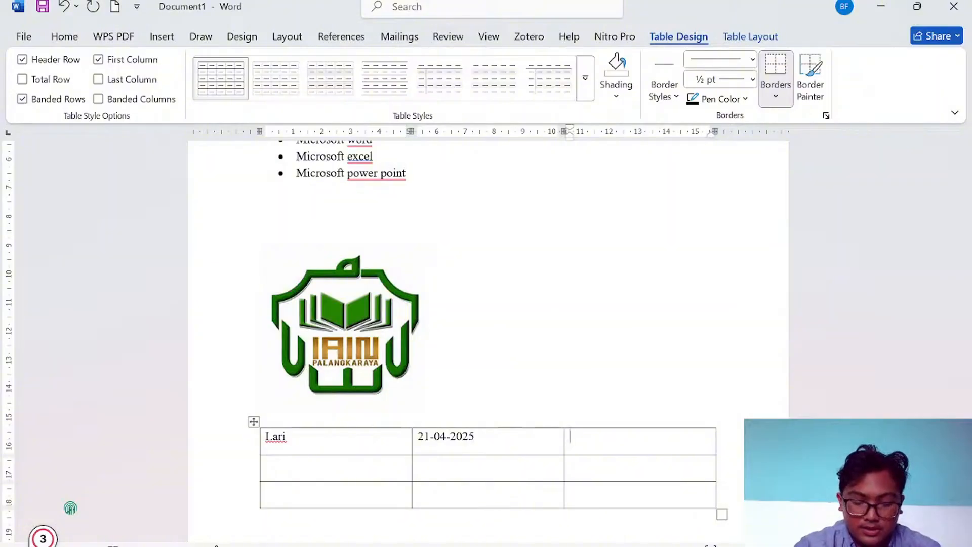
text(Lari di )
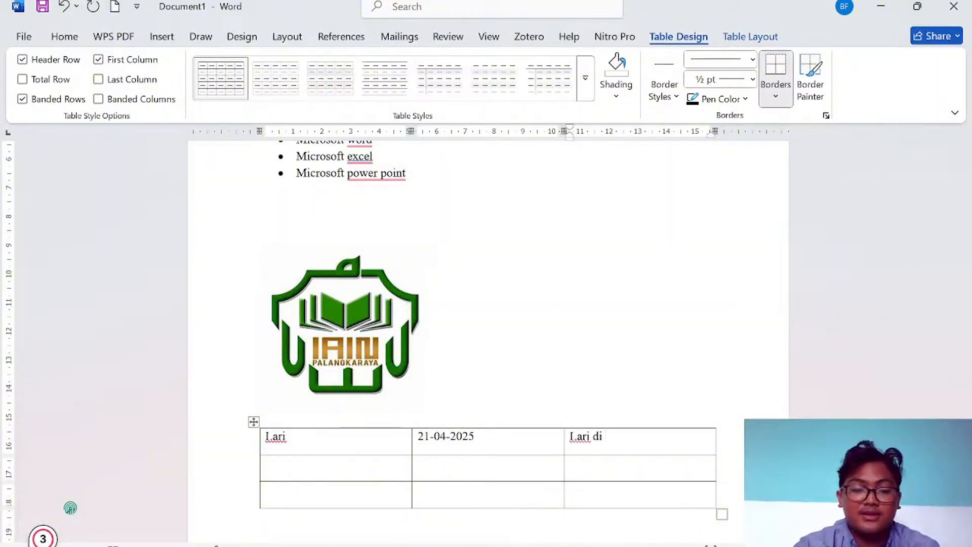
text(bunbes)
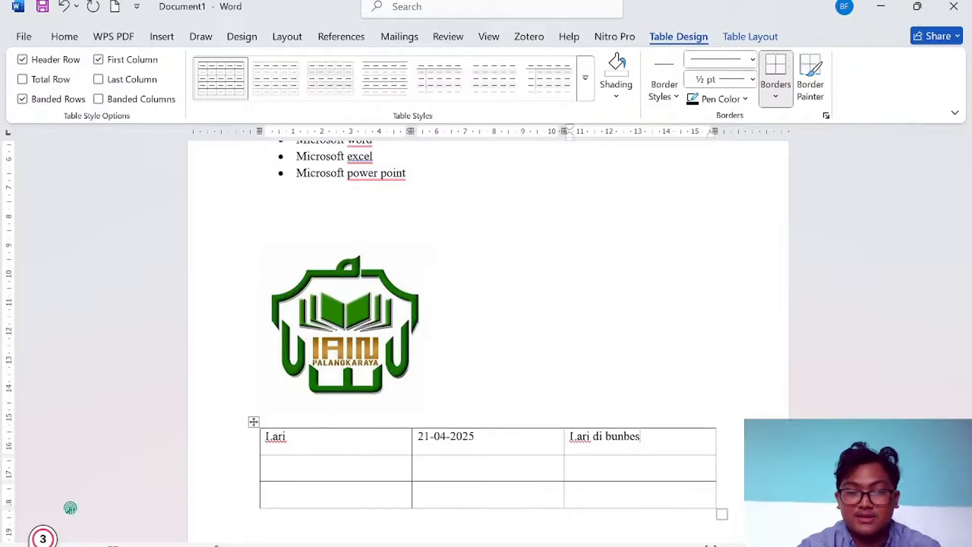
key(Return)
key(BackSpace)
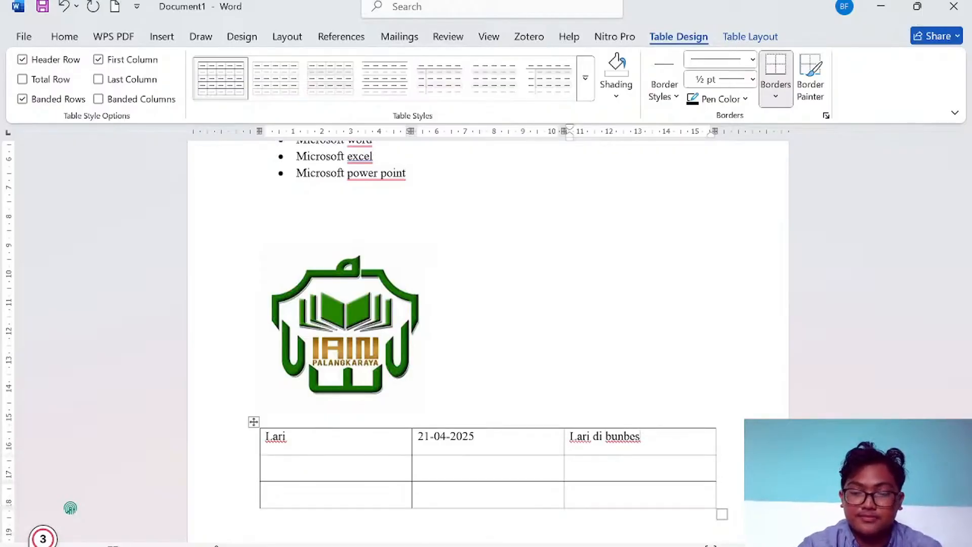
Enter "Makan siang bersama" in the first cell of the table's second row
key(Down)
key(Left)
key(Left)
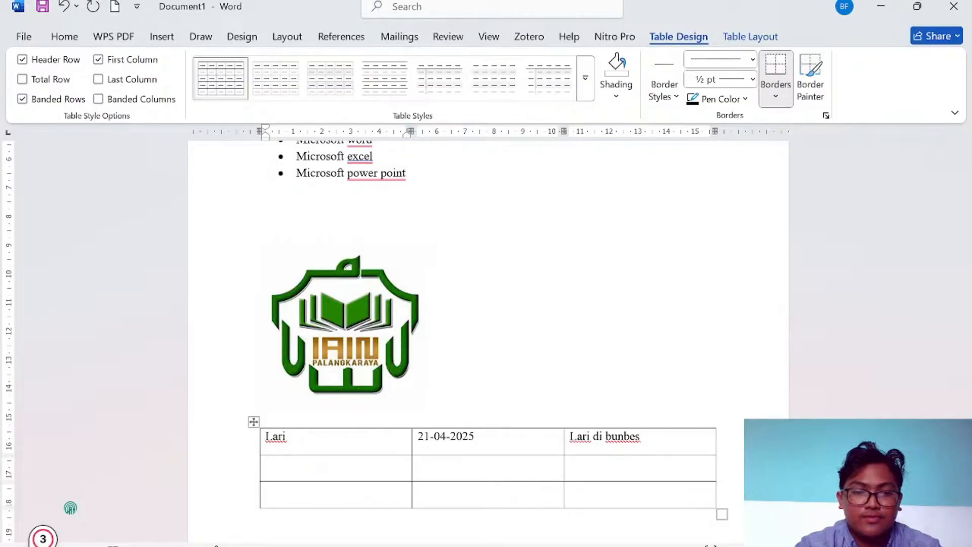
text(makan siang)
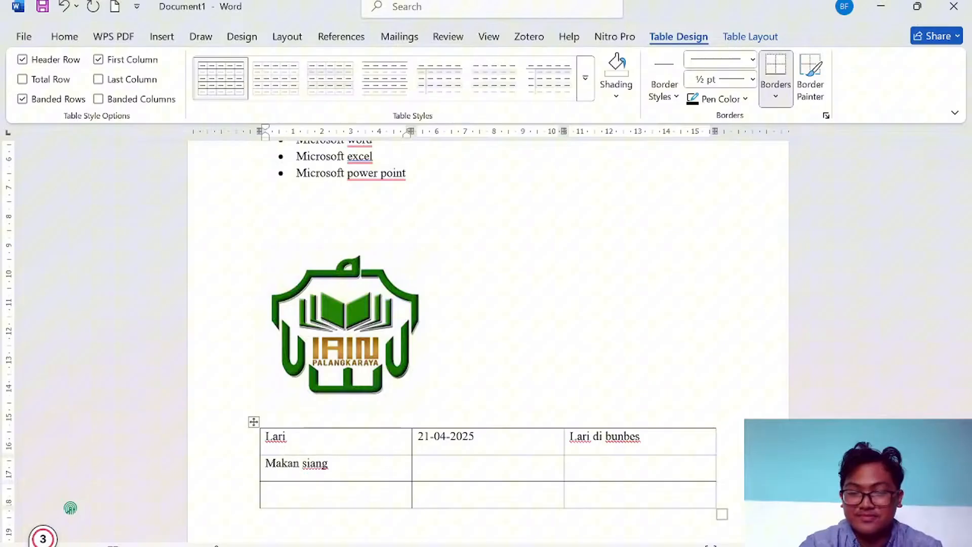
click(419, 463)
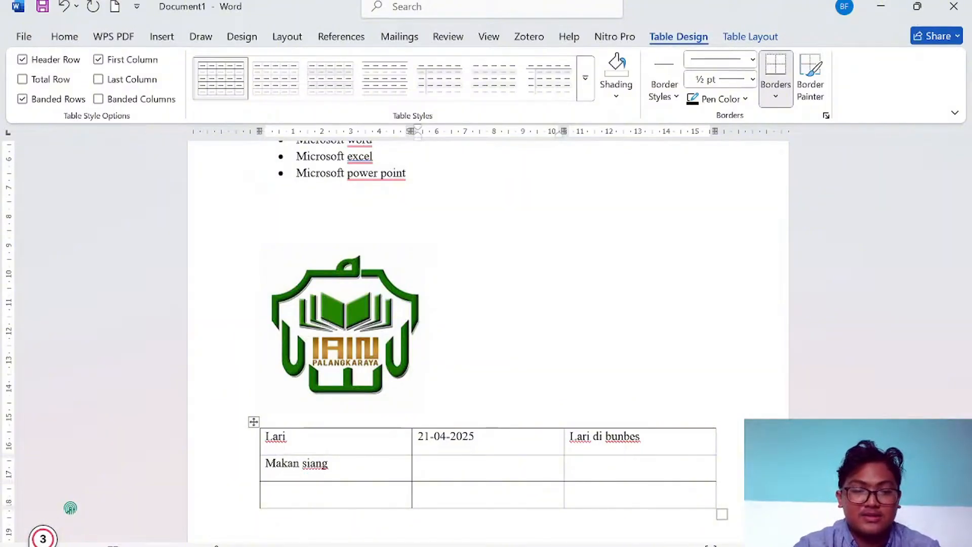
click(328, 463)
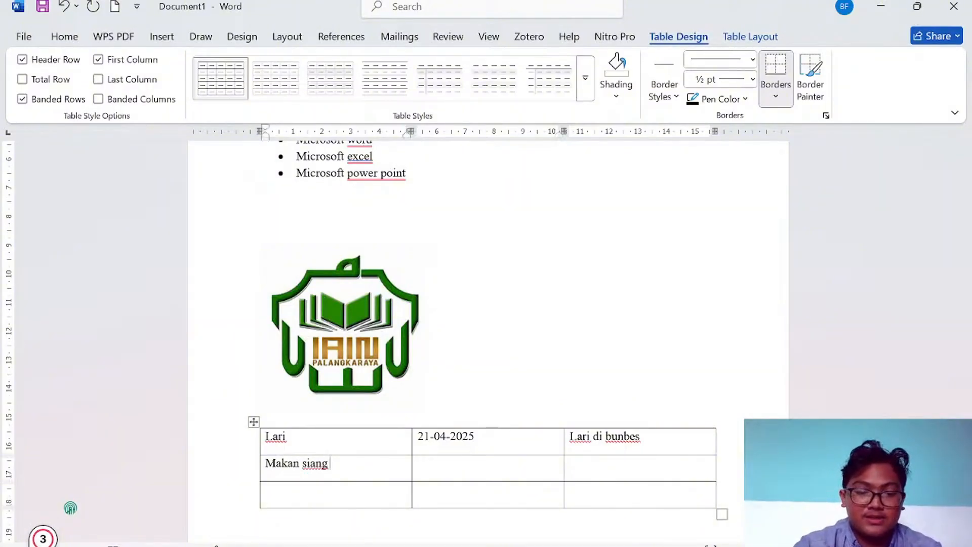
text(bersama)
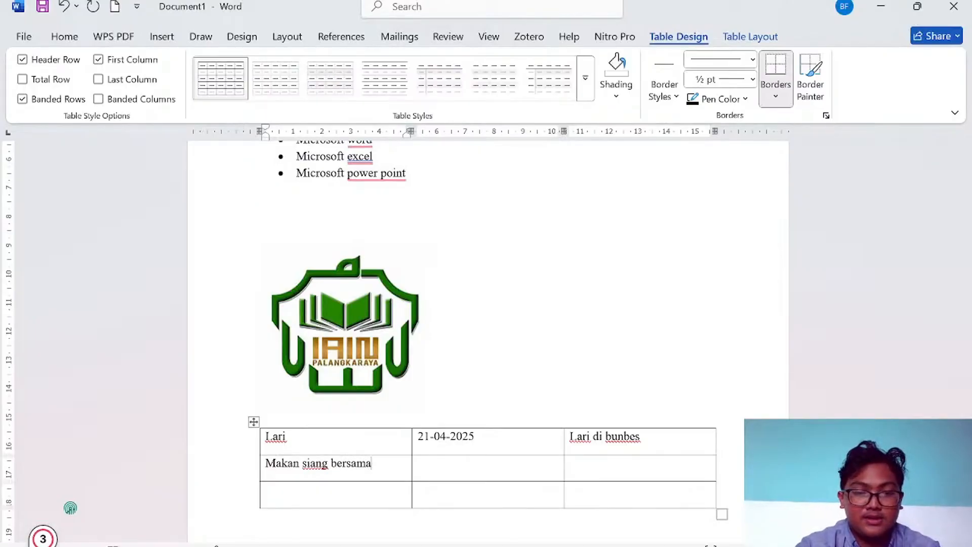
Complete the table's second row with the date "21-04-2025" and the description "Mie gacoan"
click(418, 462)
text(21)
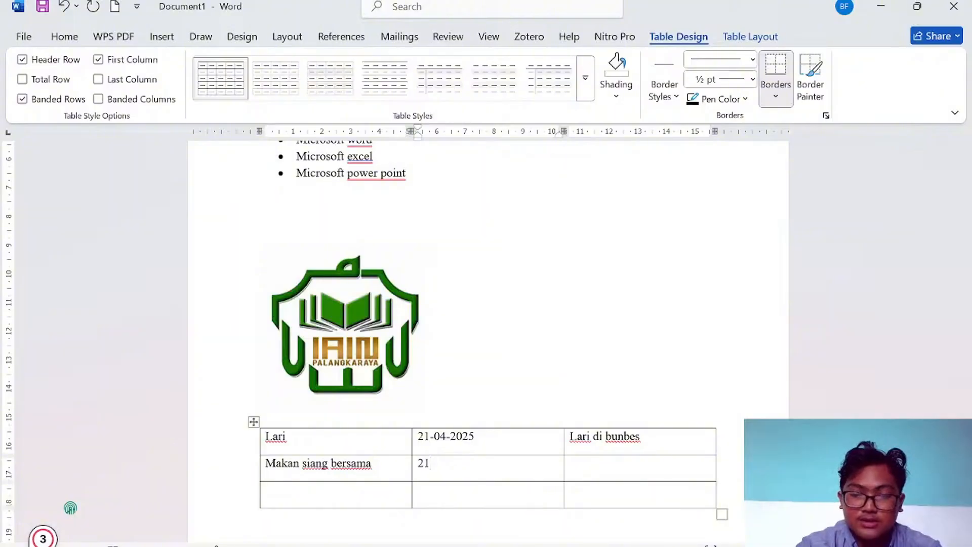
text(-04)
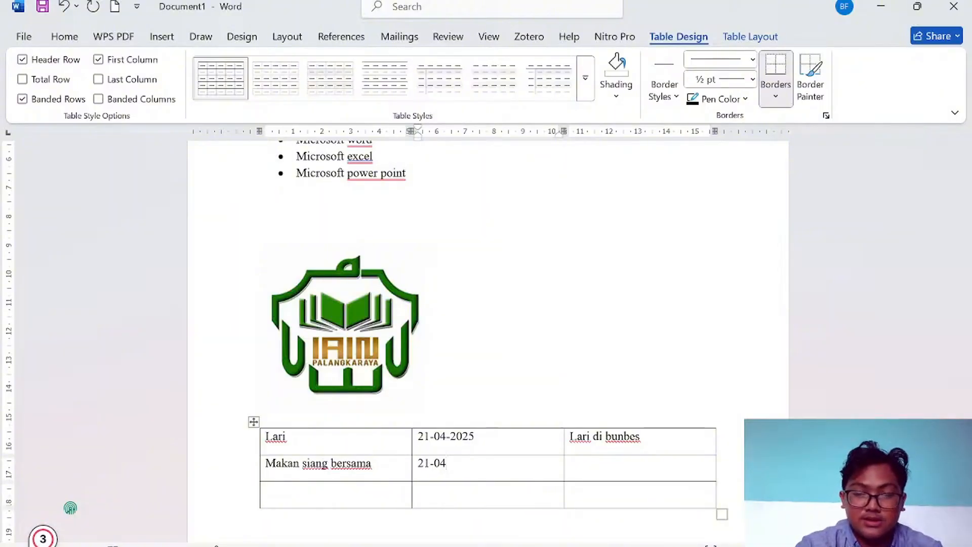
text(-)
text(2025)
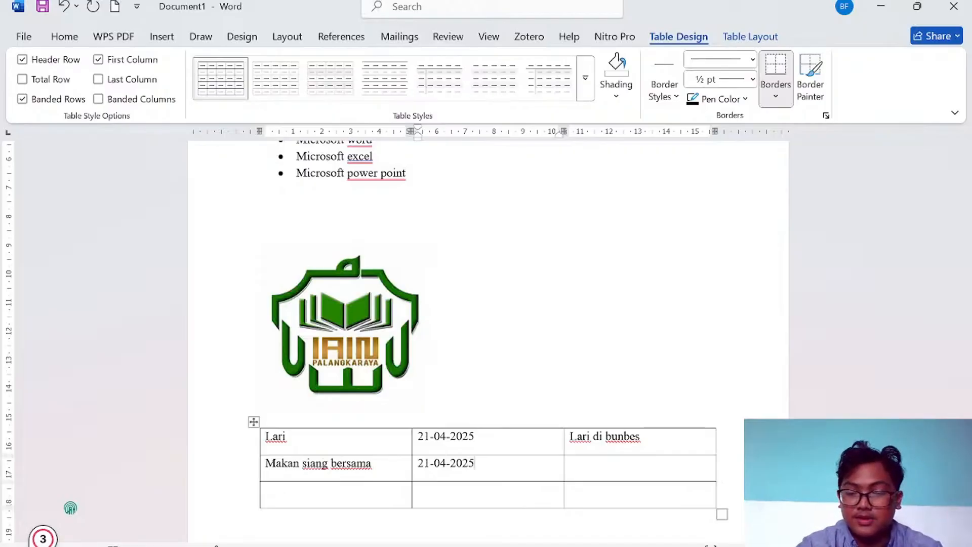
click(569, 463)
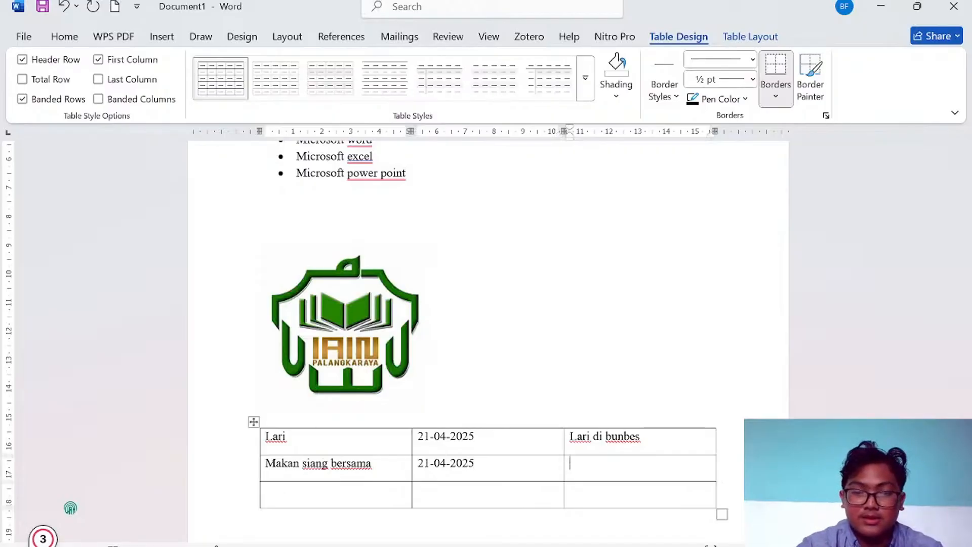
text(m)
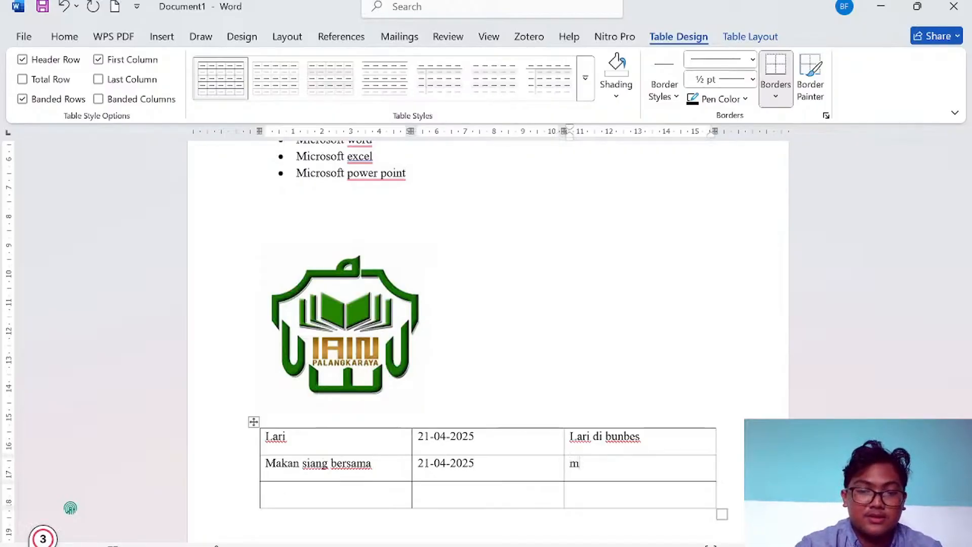
text(ie gacoan)
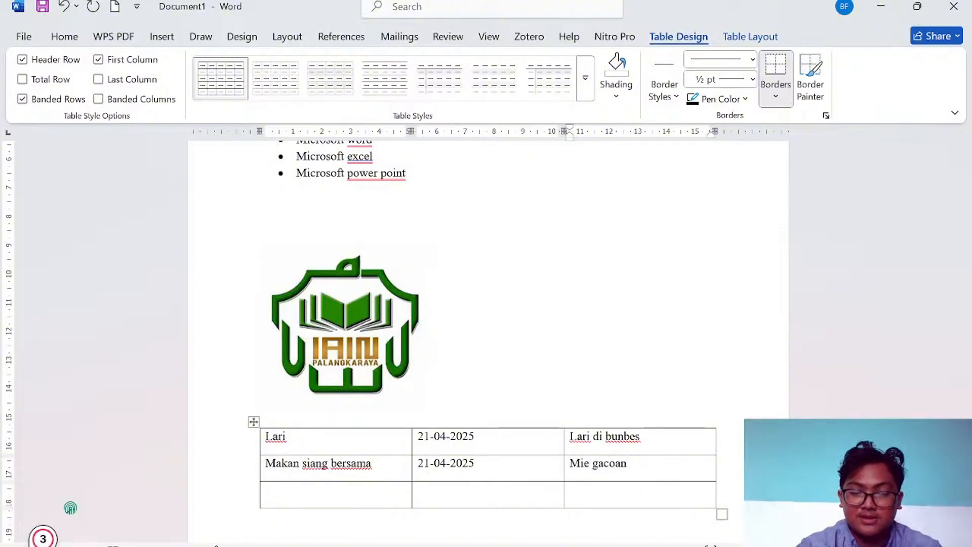
Enter "Maulid" and the date "21-04-2025" in the first two cells of the table's third row
key(Left)
key(Left)
key(Left)
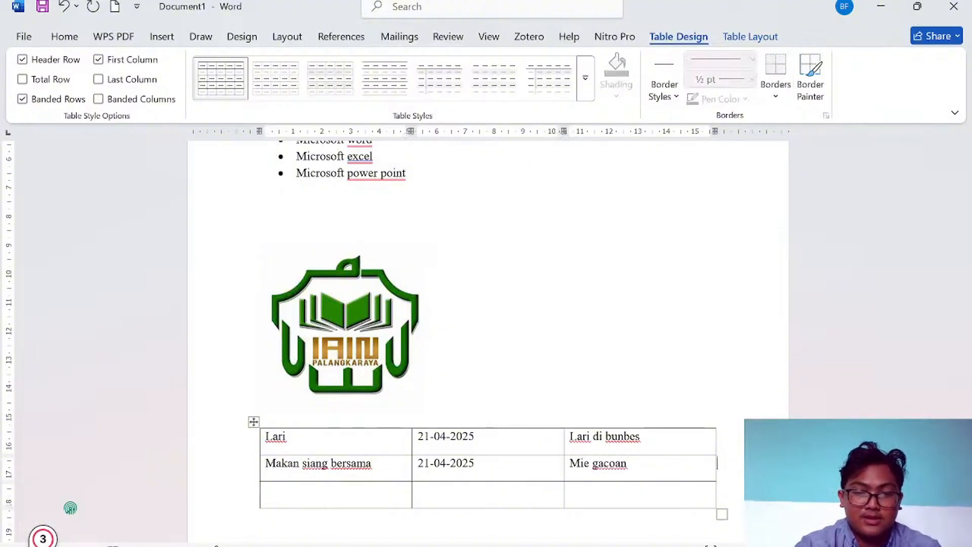
key(Right)
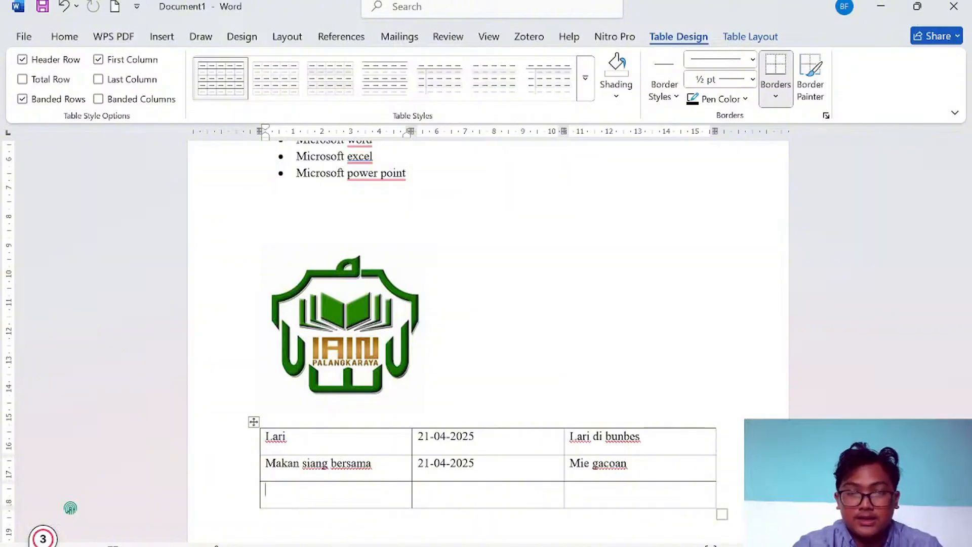
text(maulid)
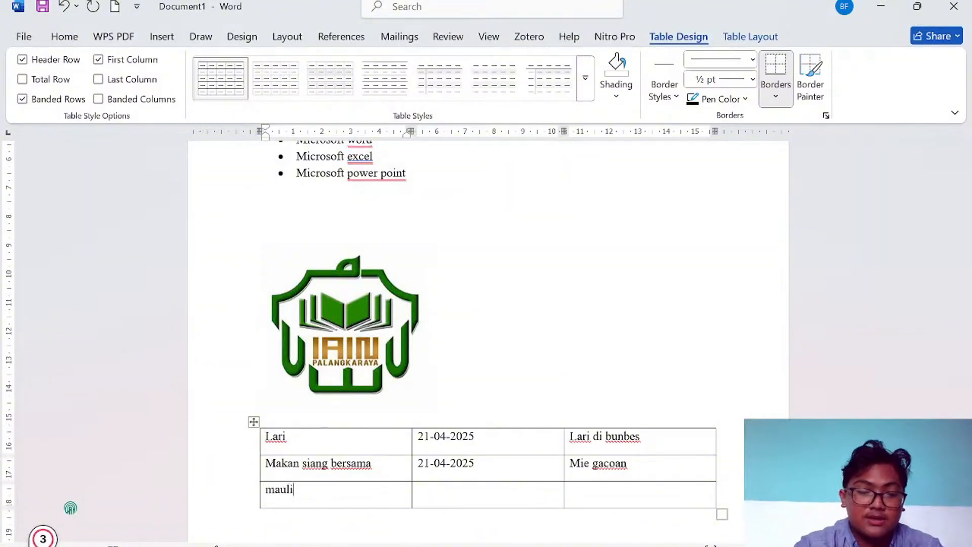
key(Tab)
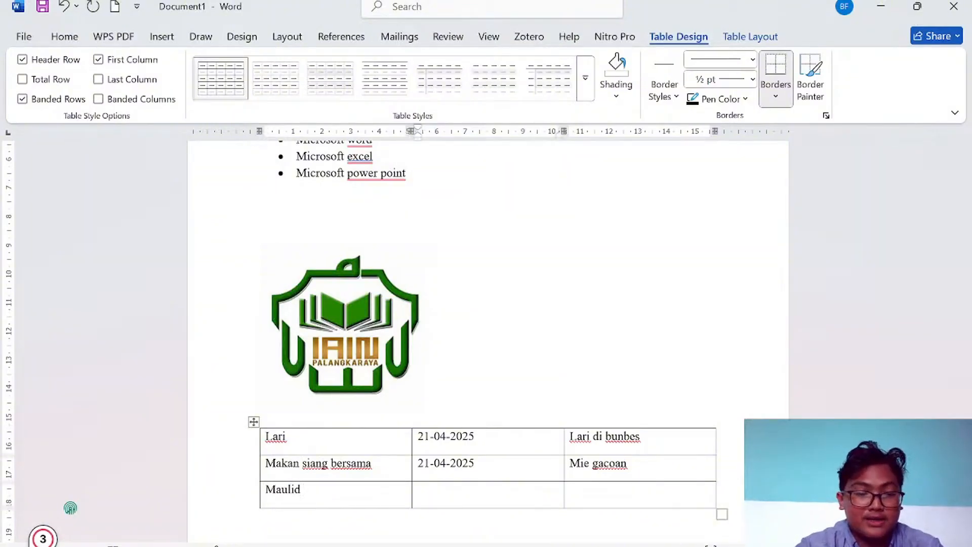
text(21-)
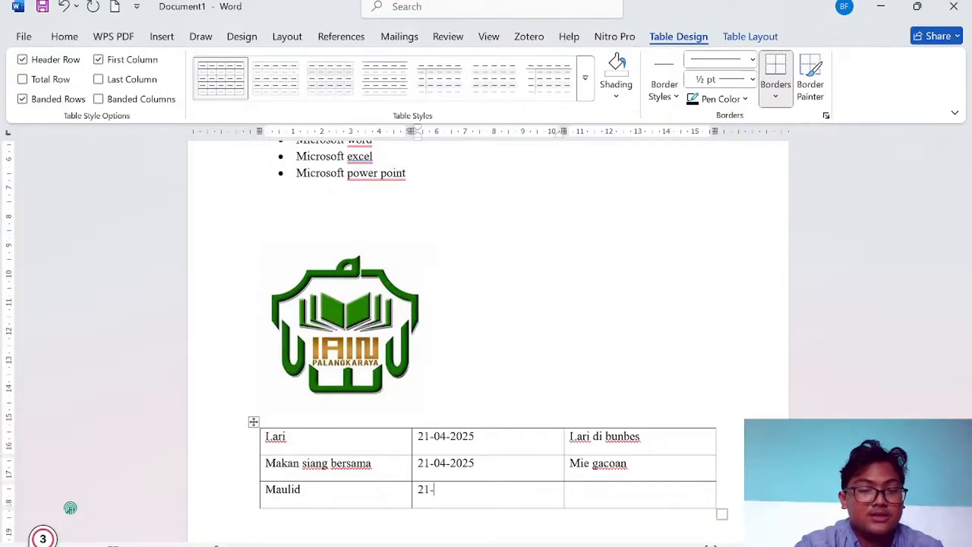
text(04)
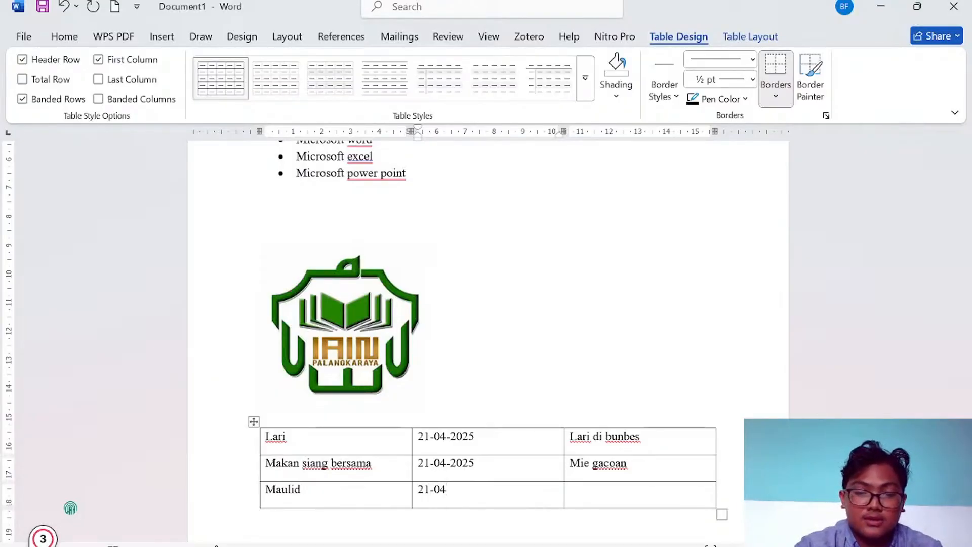
text(-2025)
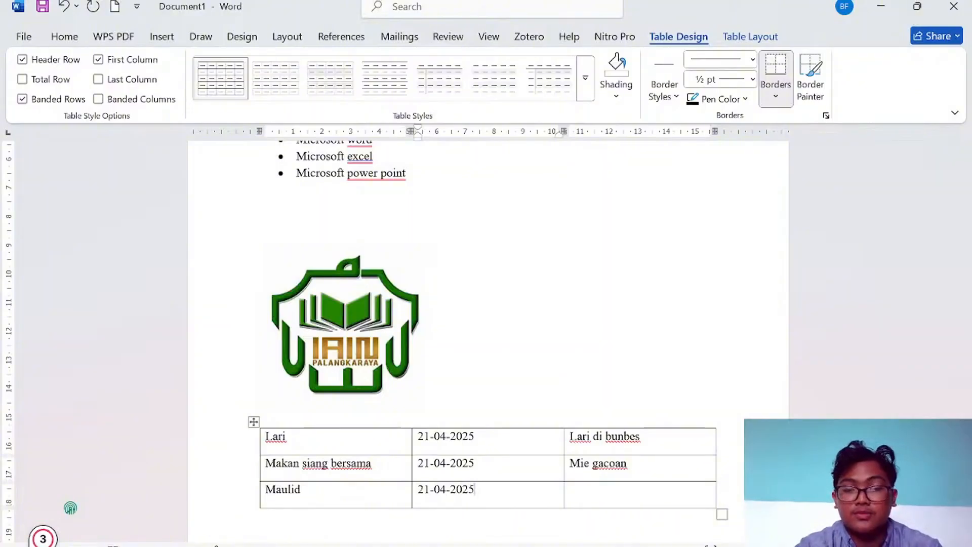
Enter the description "Masjid raya darussalam" in the last cell of the table's third row
key(Tab)
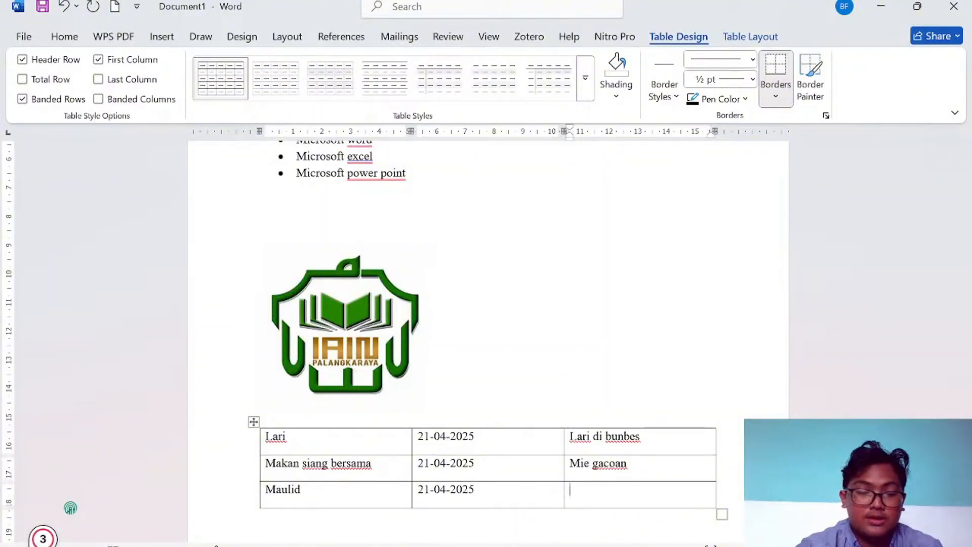
text(masjid r)
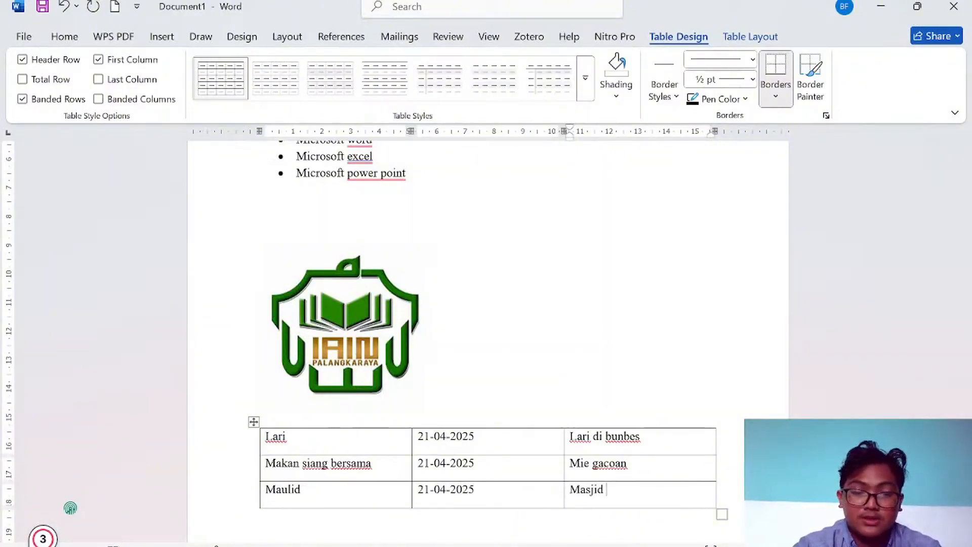
text(aua)
key(BackSpace)
key(BackSpace)
key(BackSpace)
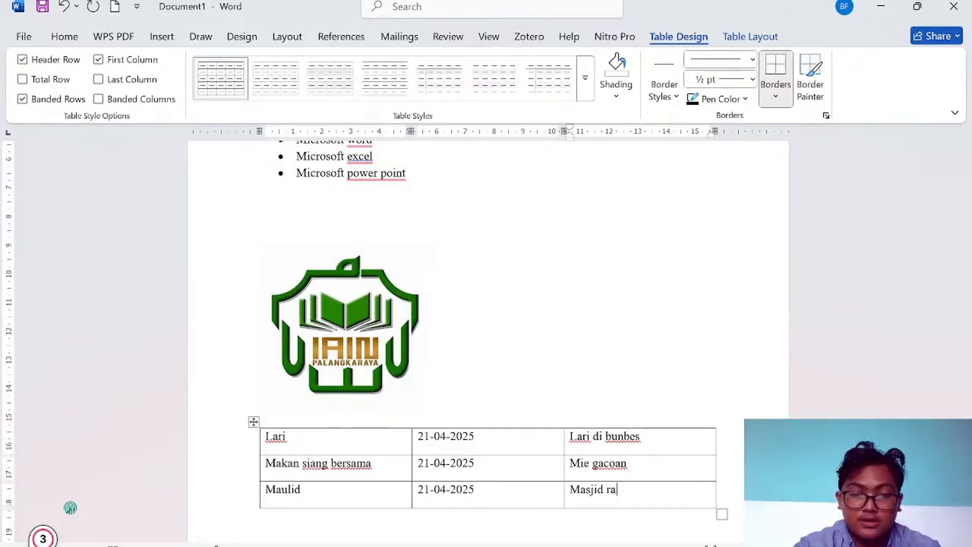
text(ya darus)
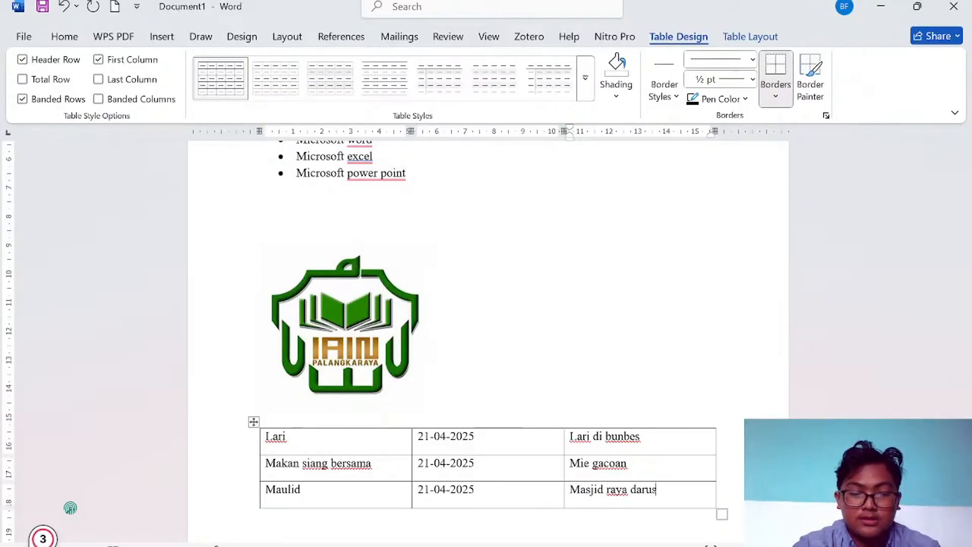
text(salam)
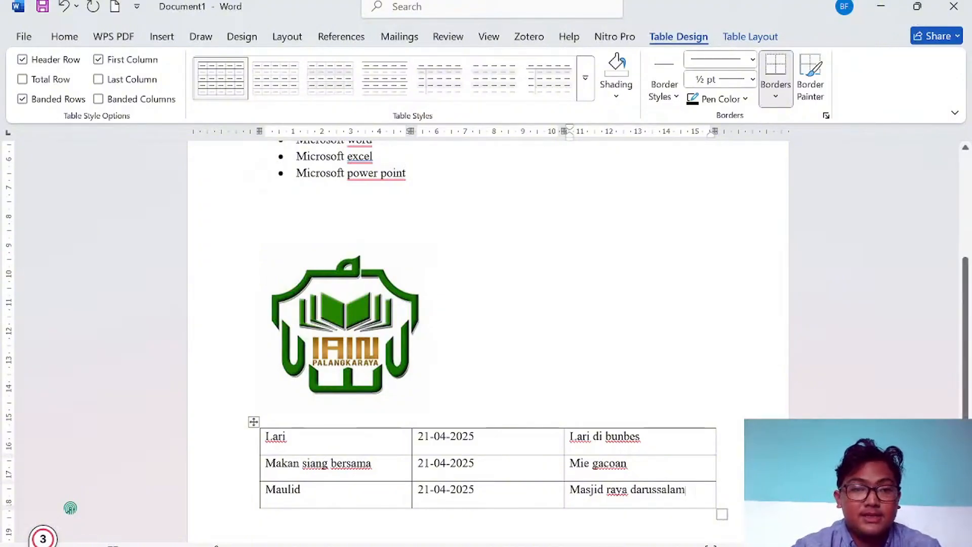
Insert the built-in Banded header into the document and dismiss the run-time error message
scroll(488, 334, up, 3)
scroll(488, 334, up, 2)
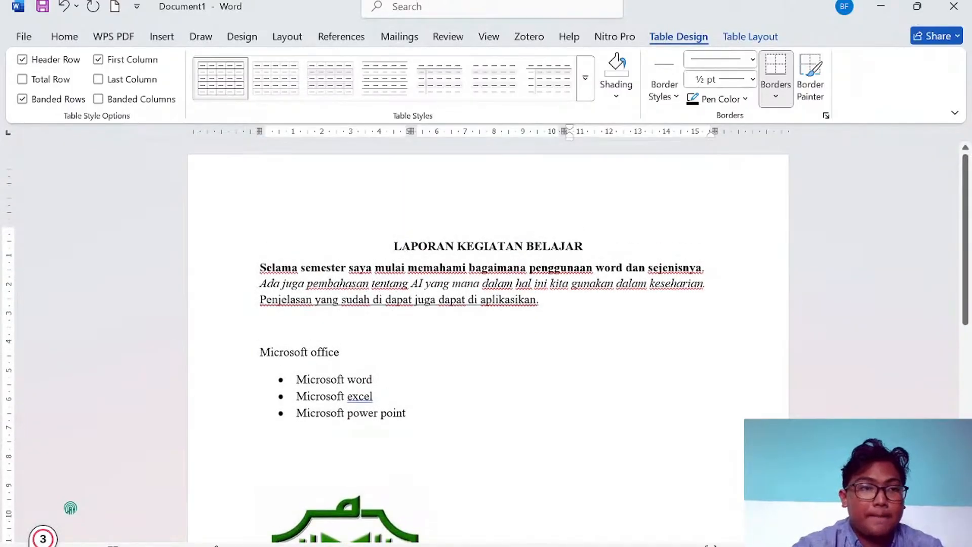
scroll(488, 334, down, 1)
click(654, 410)
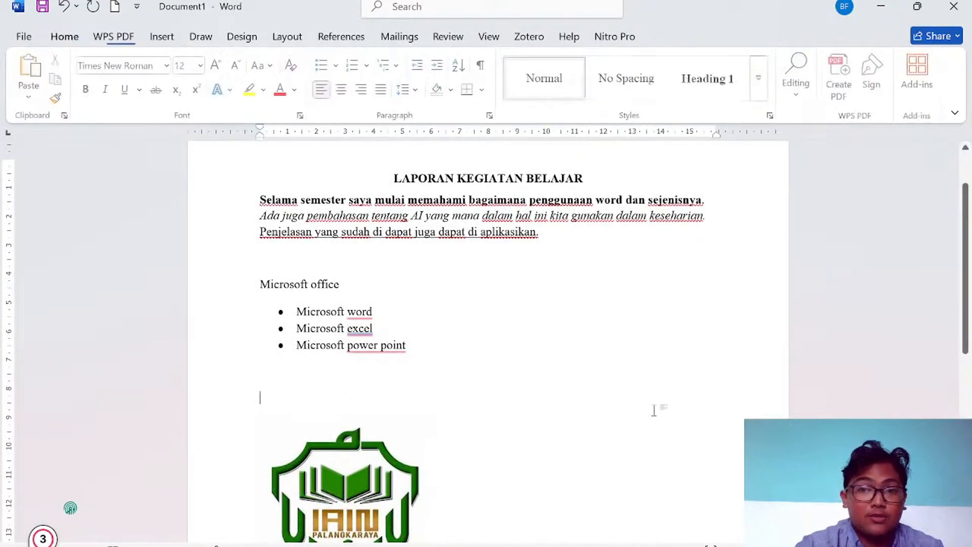
click(162, 38)
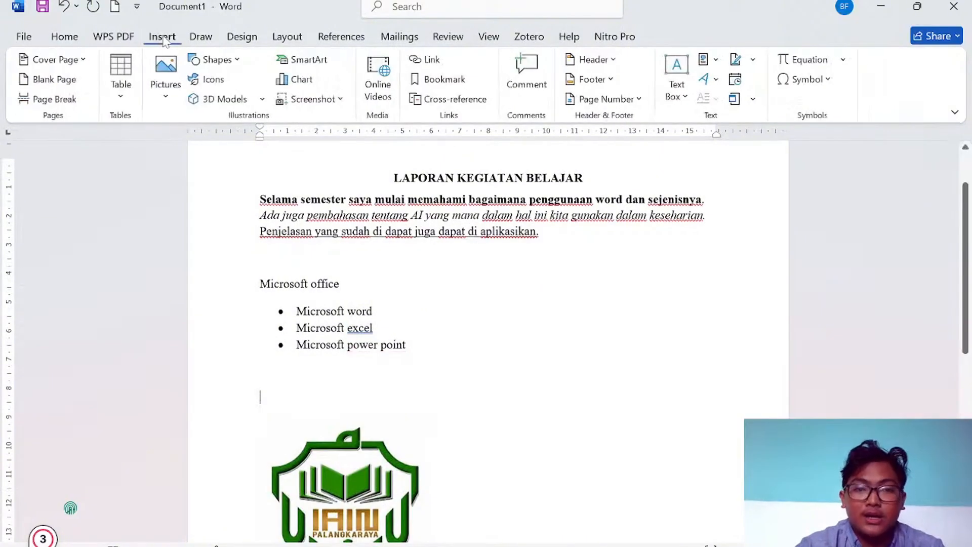
click(593, 65)
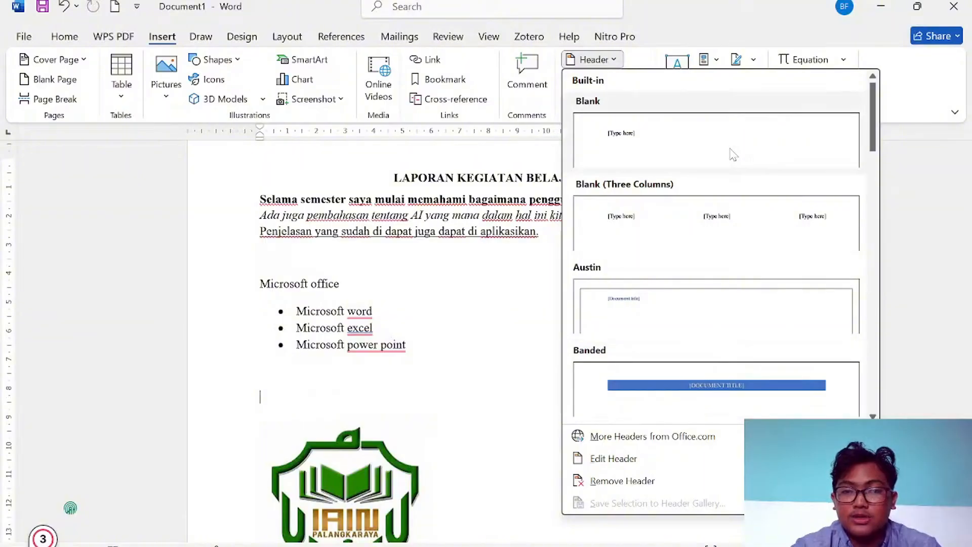
click(675, 403)
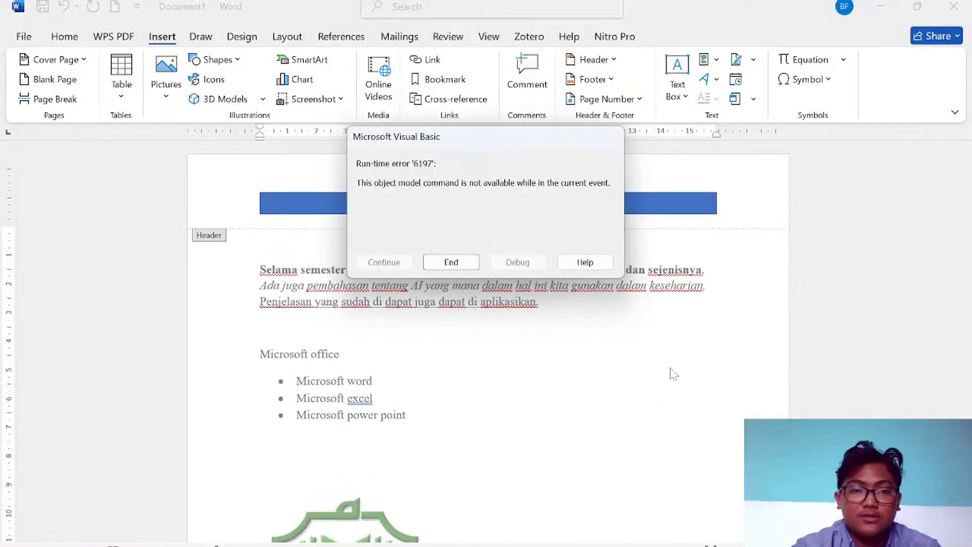
click(686, 197)
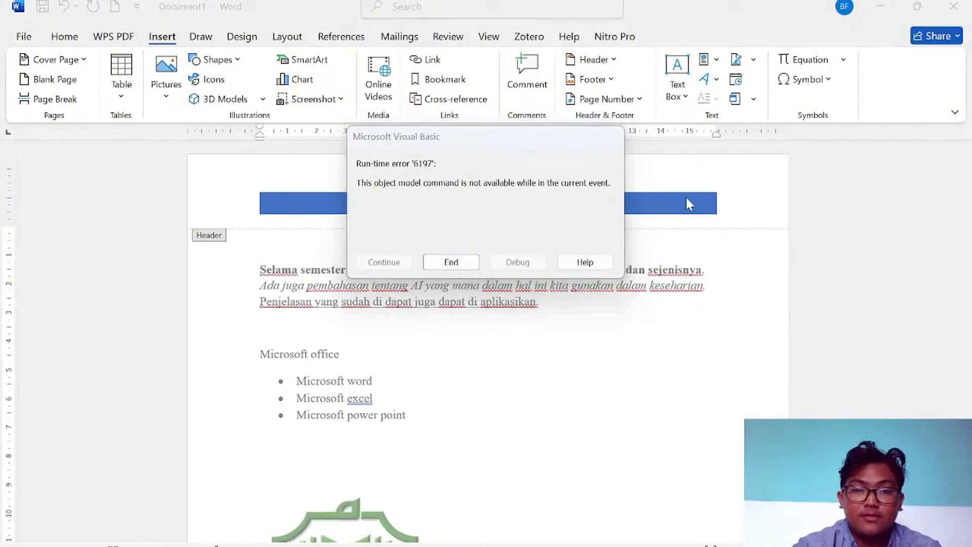
click(451, 262)
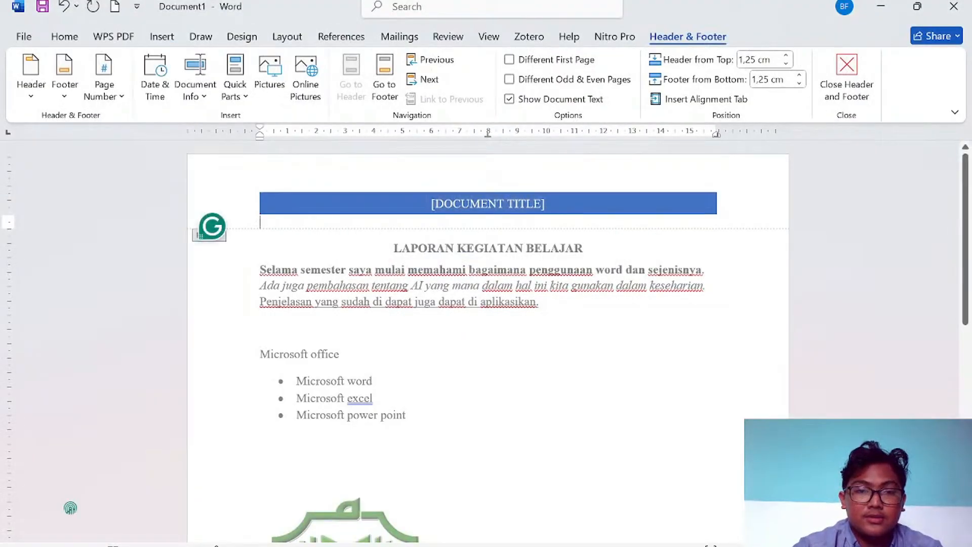
Replace the document title placeholder in the header with "TEKNOLOGI INFORMASI"
click(512, 193)
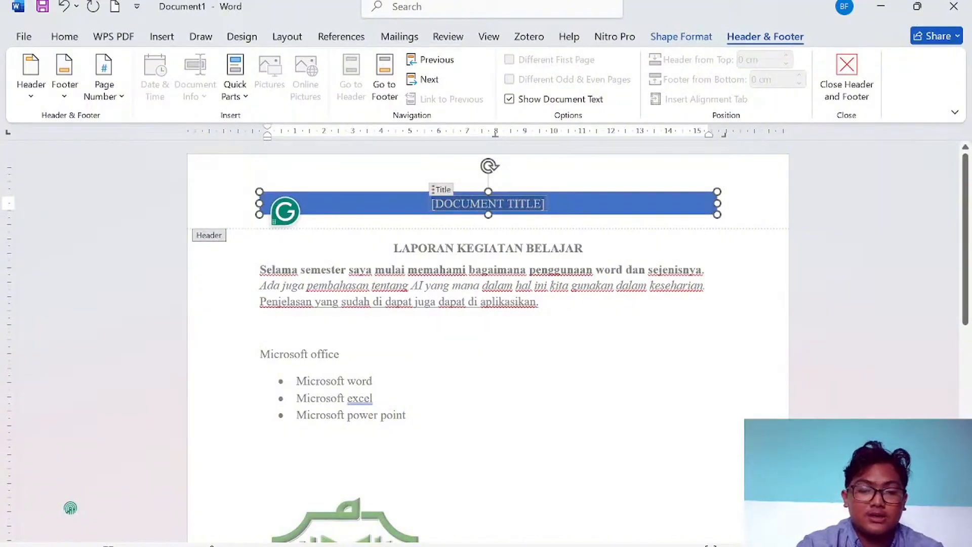
text(TEKNO)
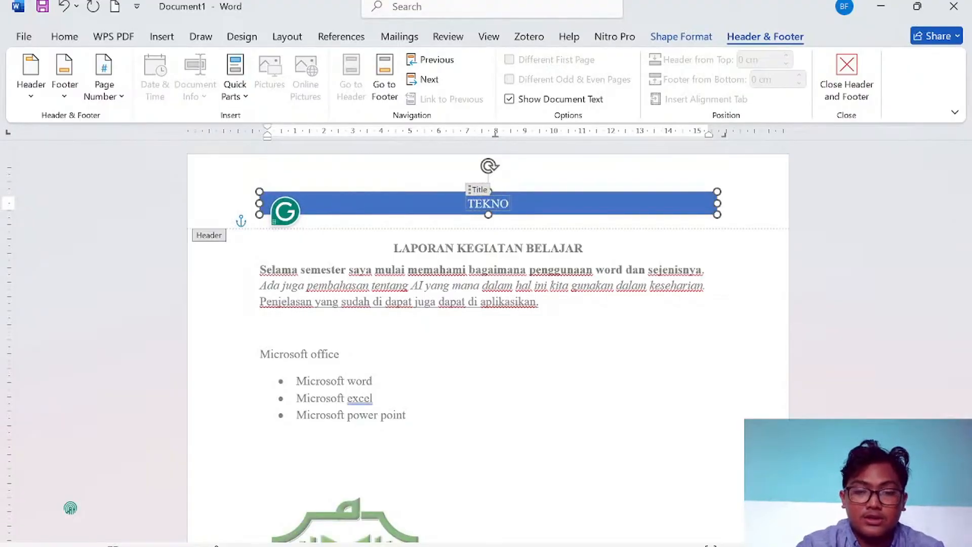
text(LOGI)
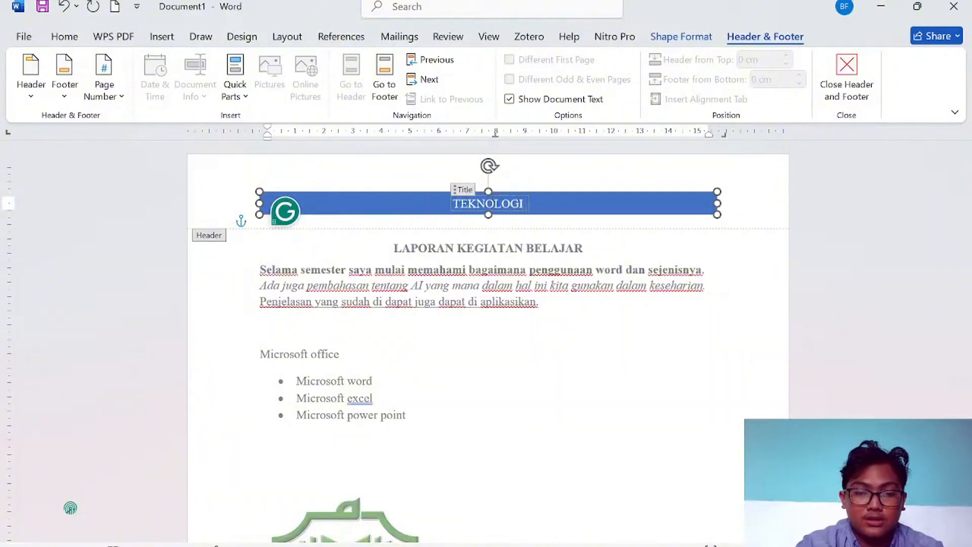
text( INFORMASI)
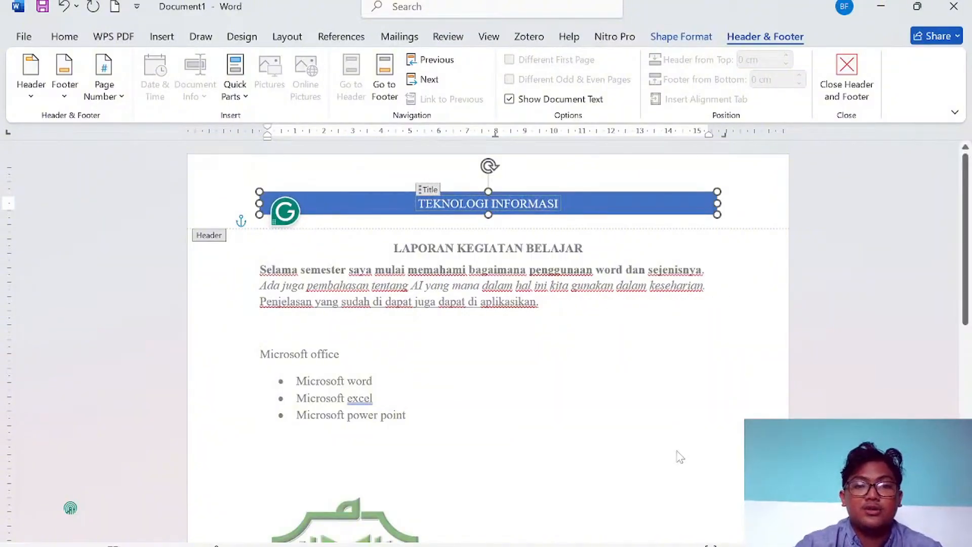
Enter "IAIN PALANGKARAYA" as the text of the page footer
scroll(680, 457, down, 10)
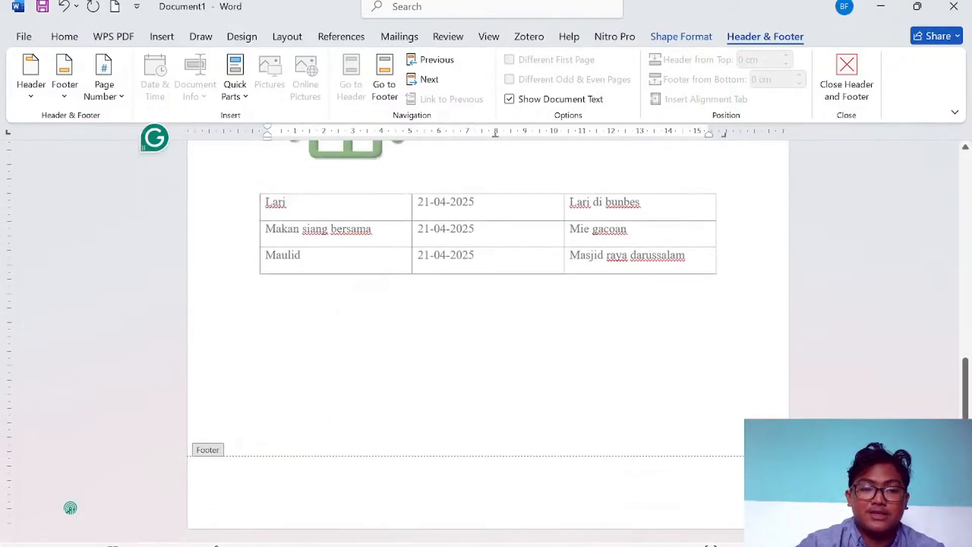
click(572, 489)
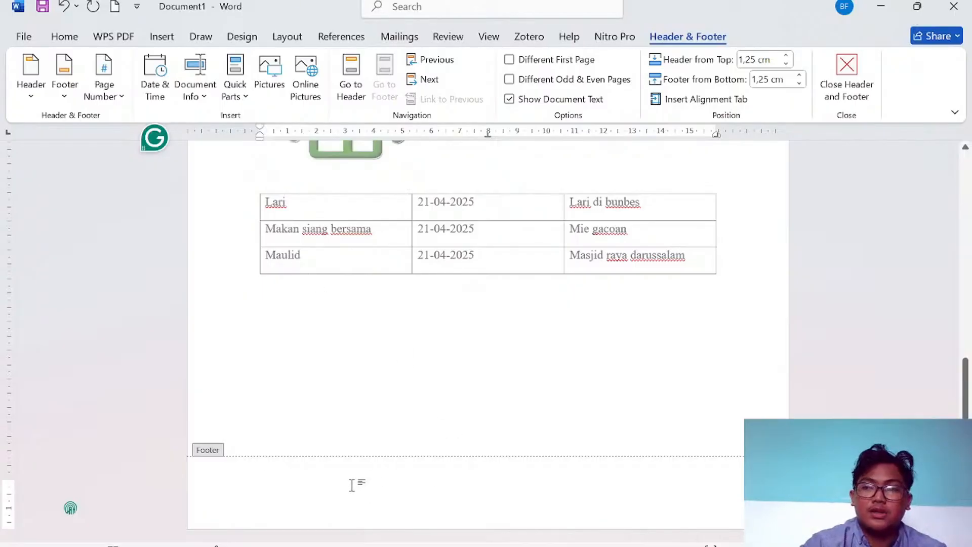
text(IA)
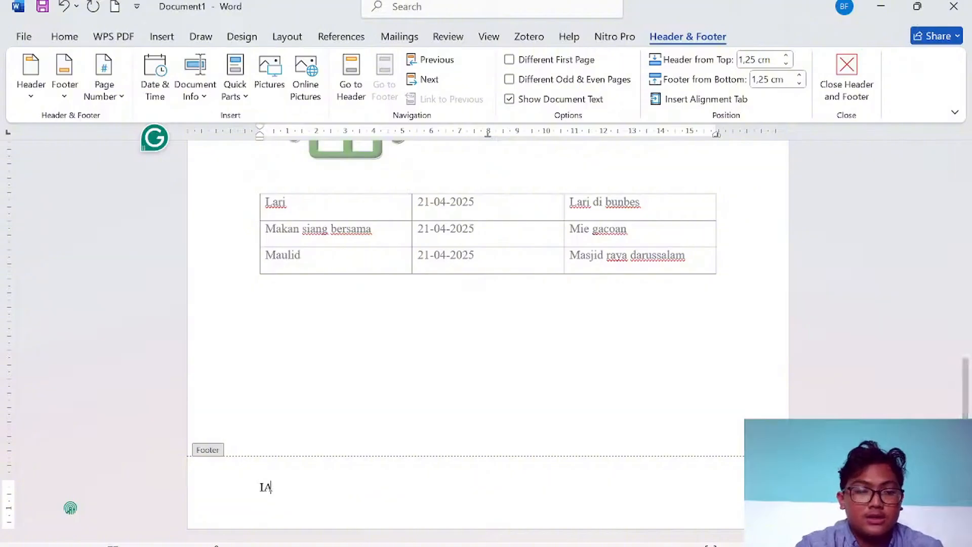
text(IN P)
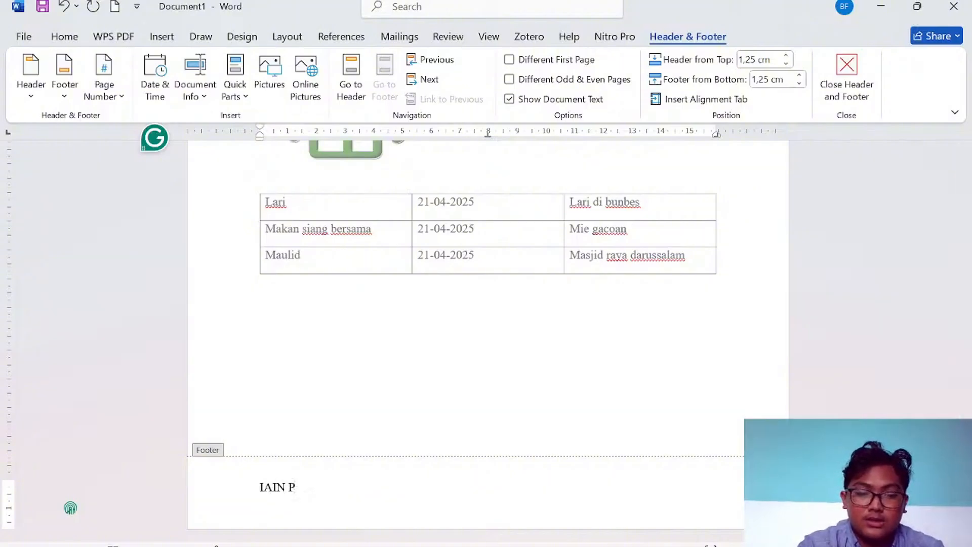
text(ALANGKARAYA)
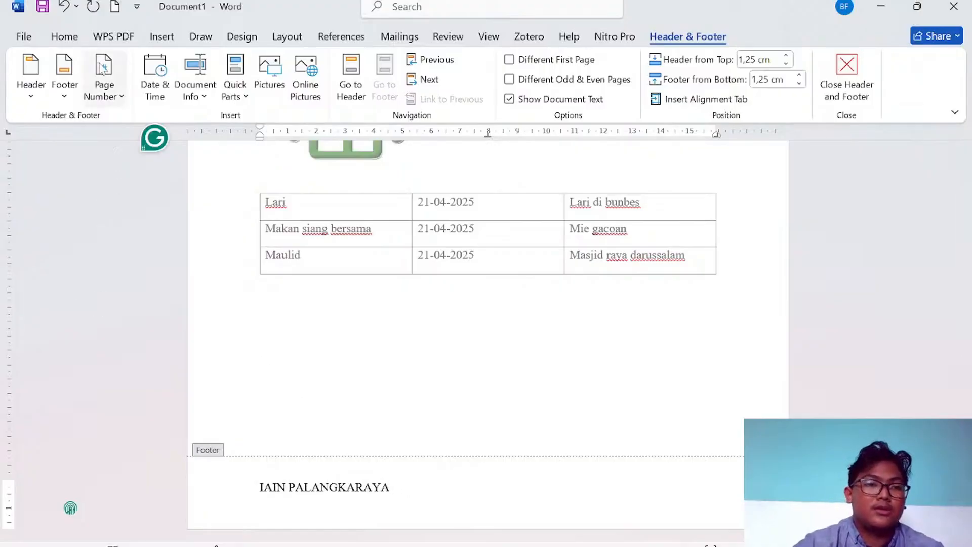
Insert a Plain Number 3 page number at the bottom of the page
click(121, 101)
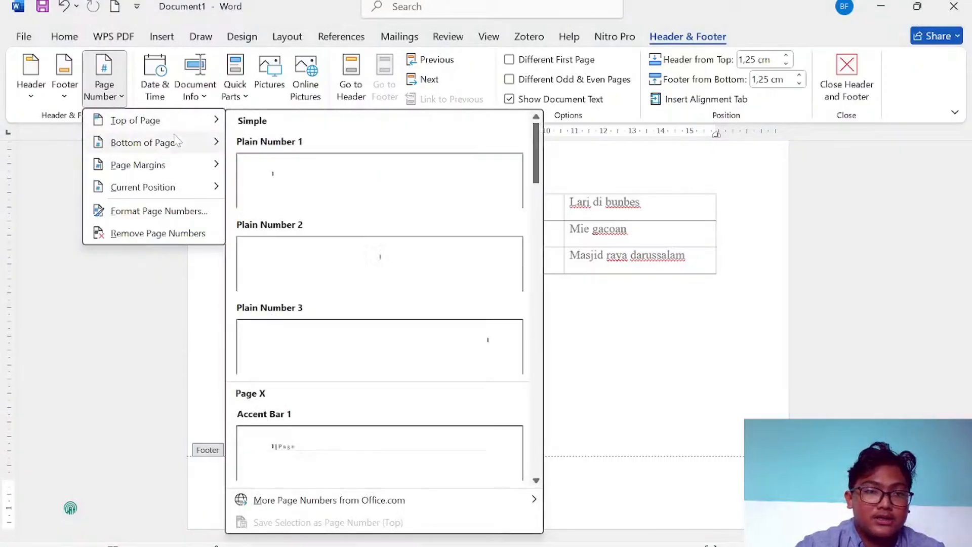
mouse_move(178, 149)
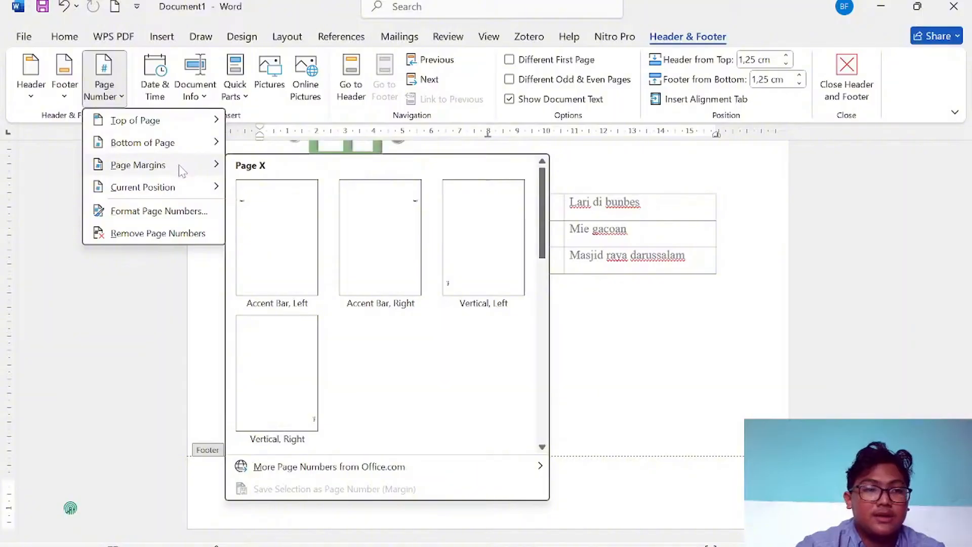
mouse_move(181, 189)
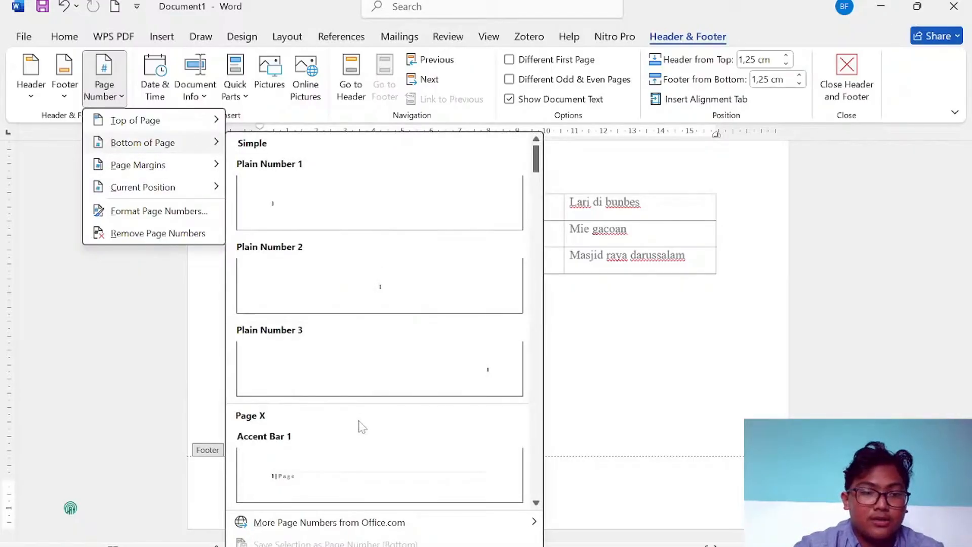
click(473, 373)
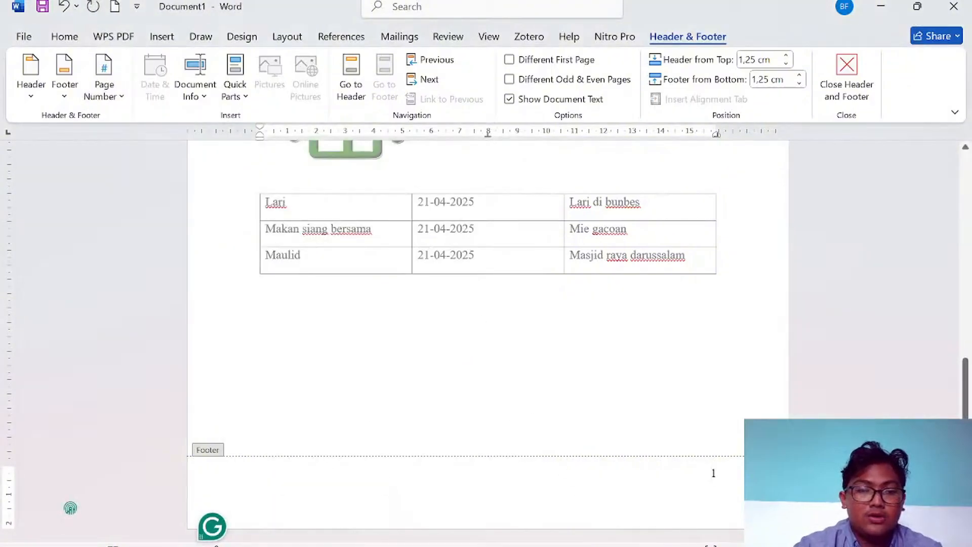
scroll(287, 525, up, 3)
scroll(287, 524, up, 6)
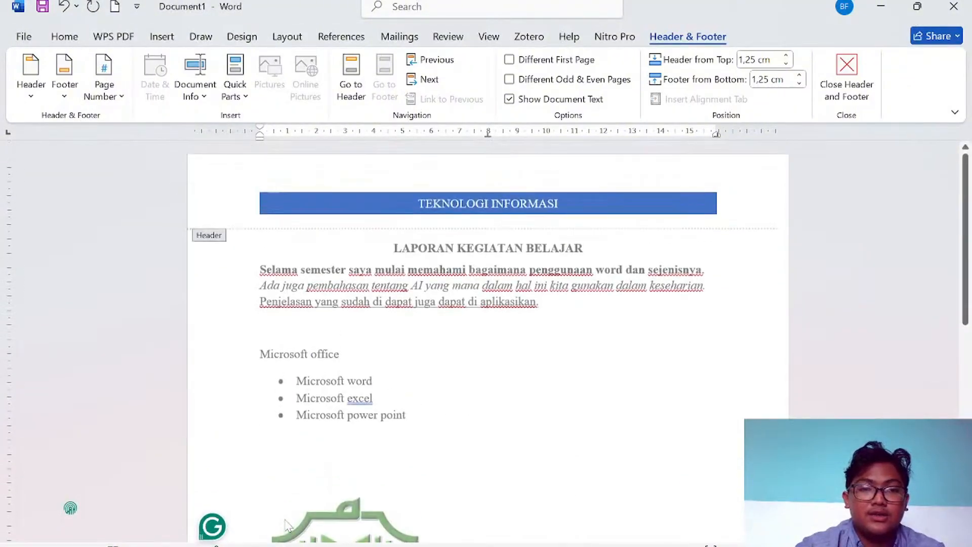
scroll(287, 525, down, 9)
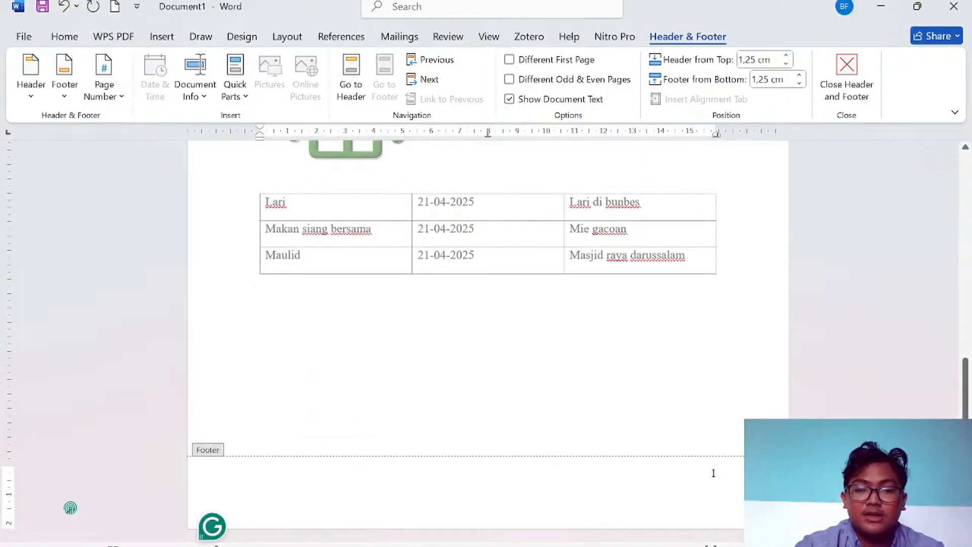
Enter "IAIN PALANGKARAYA" again on the footer line below the page number
key(Right)
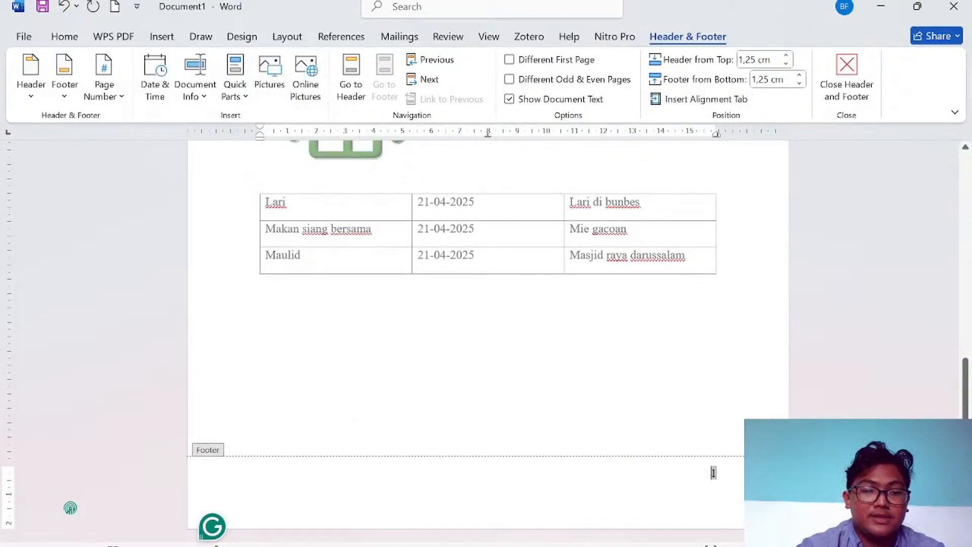
click(321, 479)
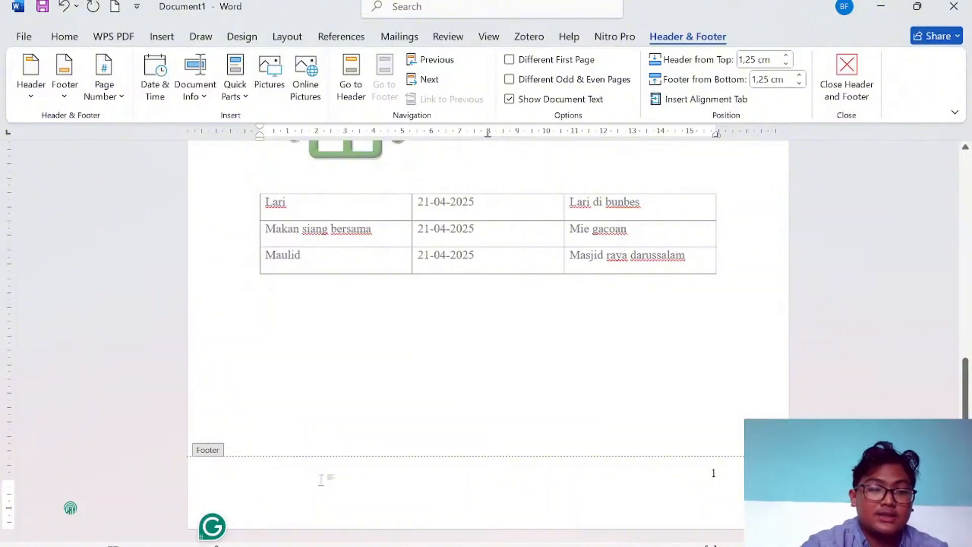
text(I)
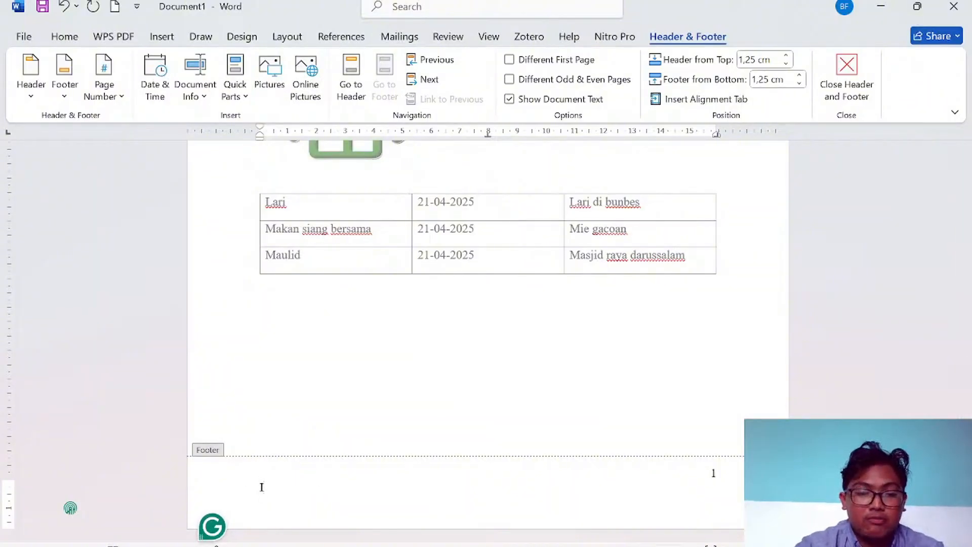
text(AIN PALANGKARAYA)
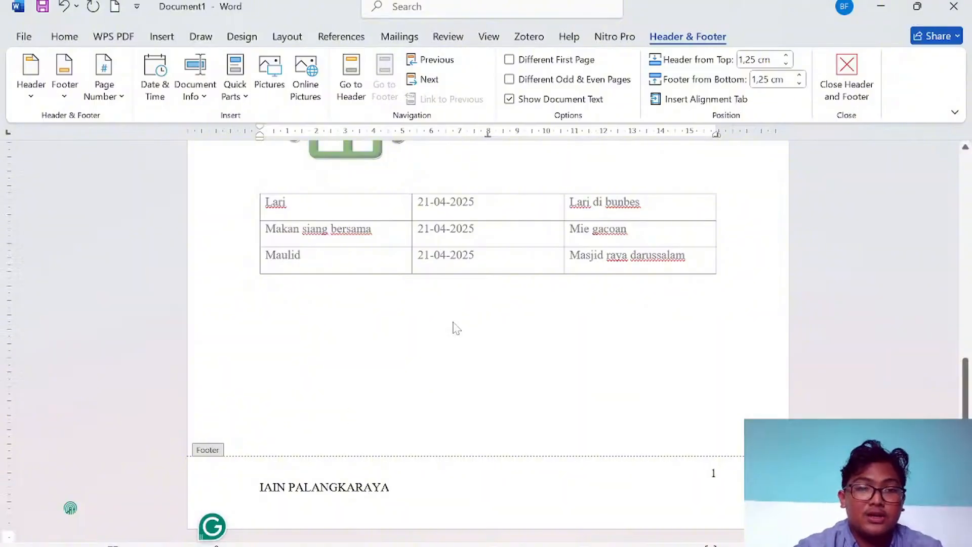
scroll(453, 330, up, 6)
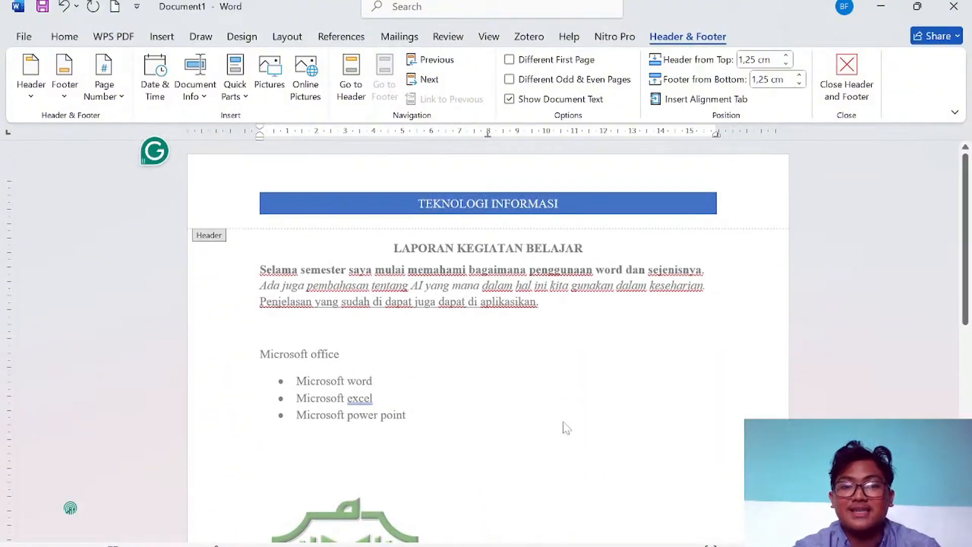
scroll(563, 428, down, 6)
scroll(565, 432, up, 6)
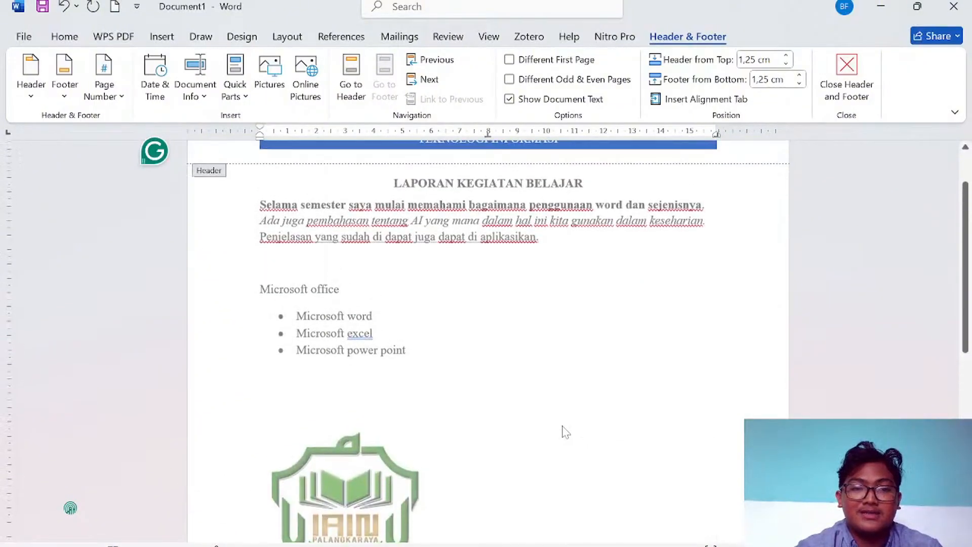
scroll(566, 432, down, 7)
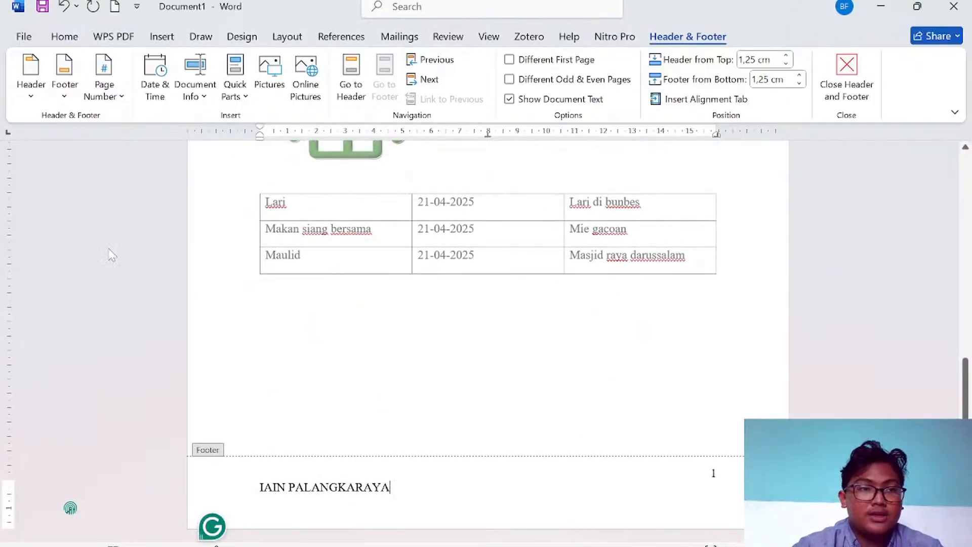
click(64, 36)
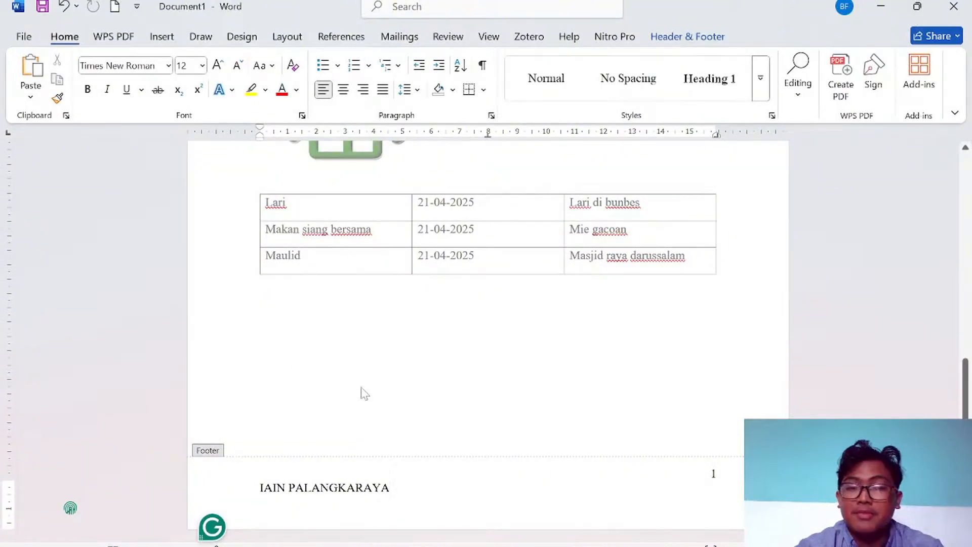
click(388, 42)
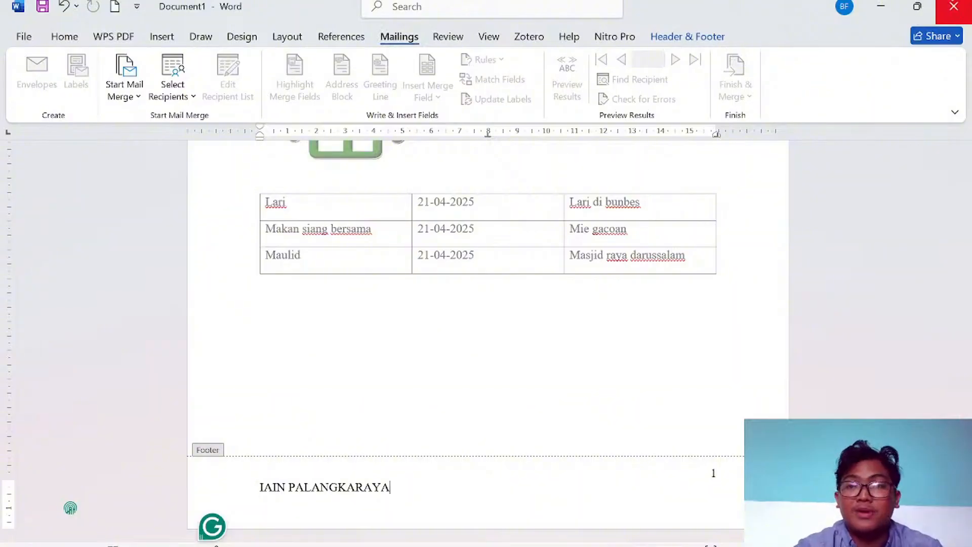
Close the report and save it as "LAPORAN KEGIATAN BELAJAR" in the personal OneDrive documents folder
click(953, 6)
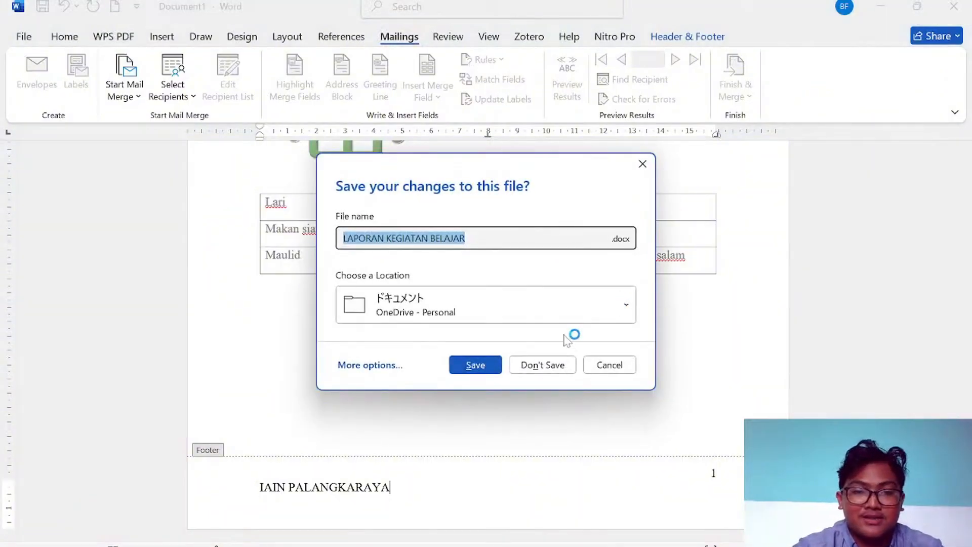
click(475, 364)
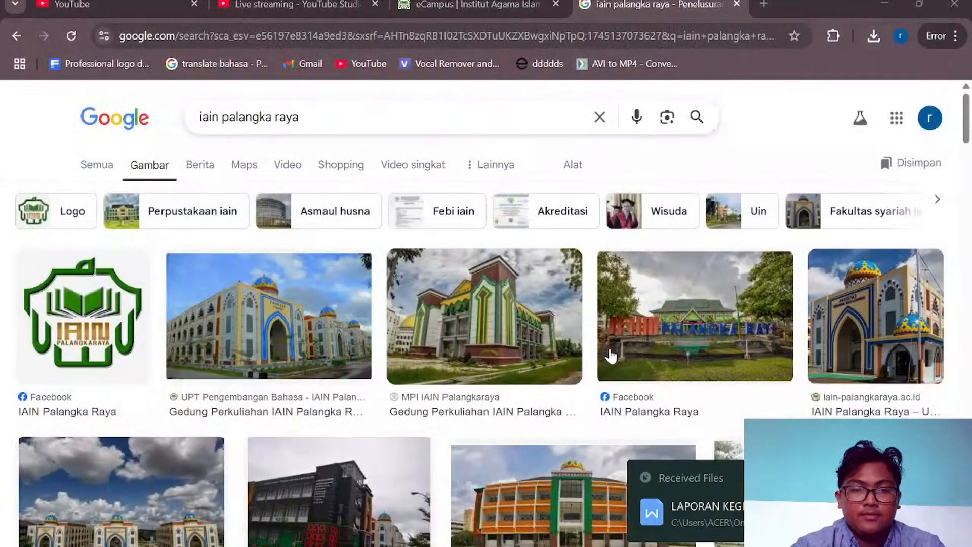
Minimize the browser, launch Excel and create a blank workbook, dismissing the chat notification
click(897, 4)
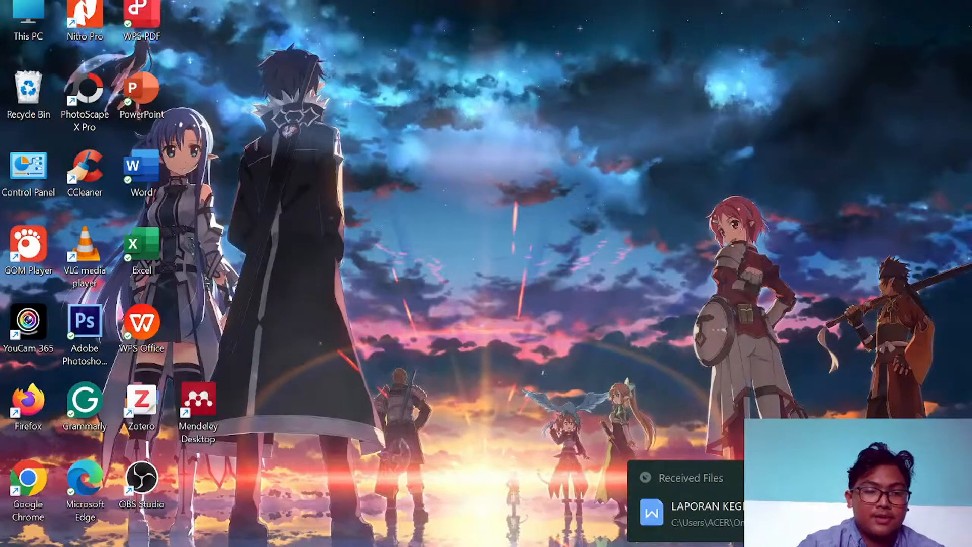
key(super)
text(EX)
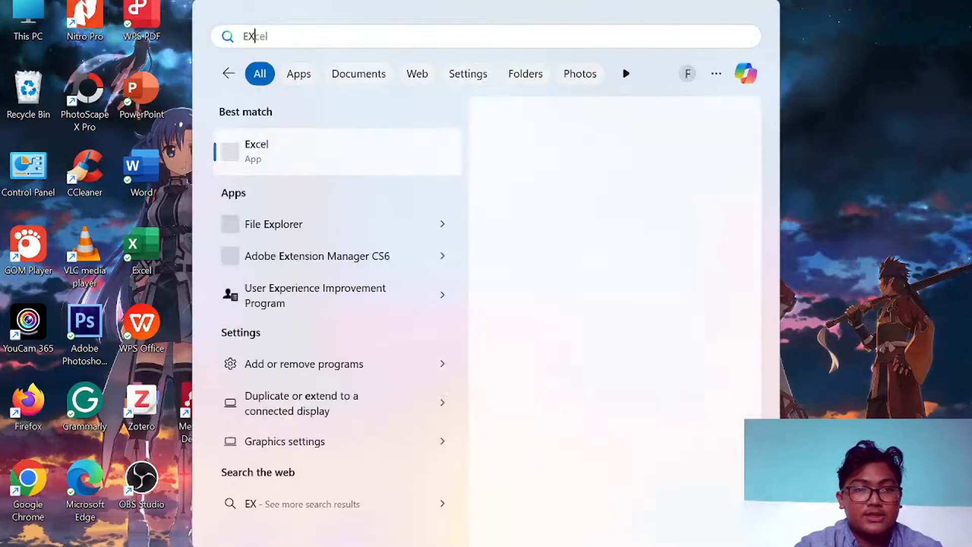
text(CEL)
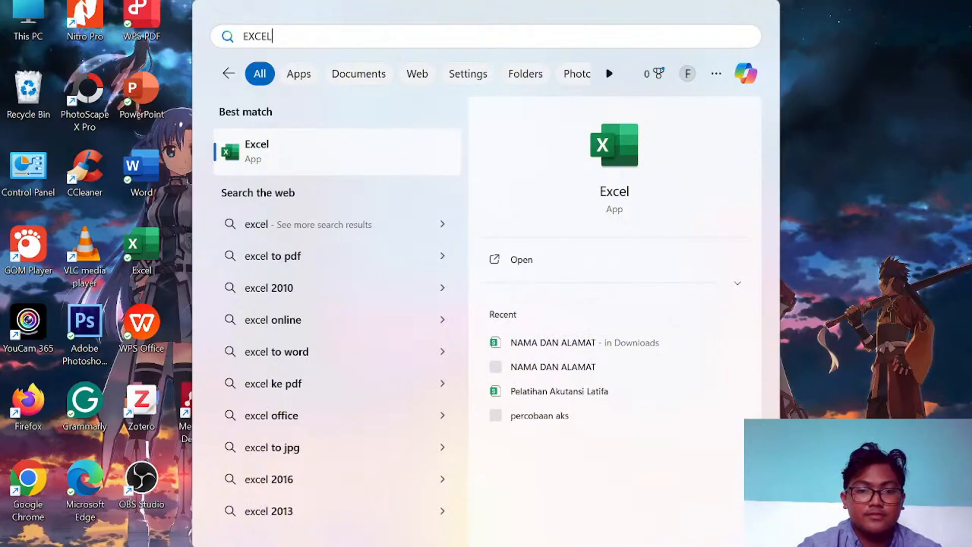
key(Return)
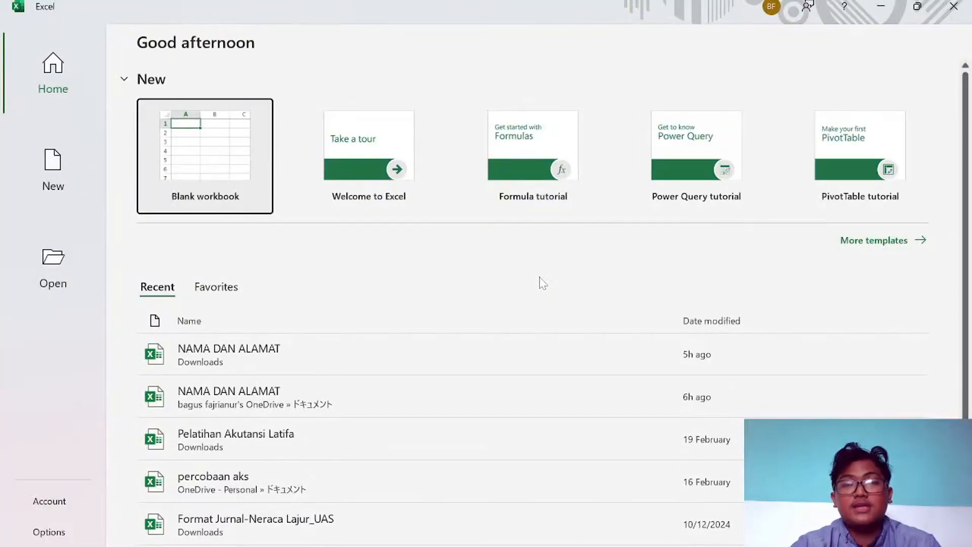
click(174, 172)
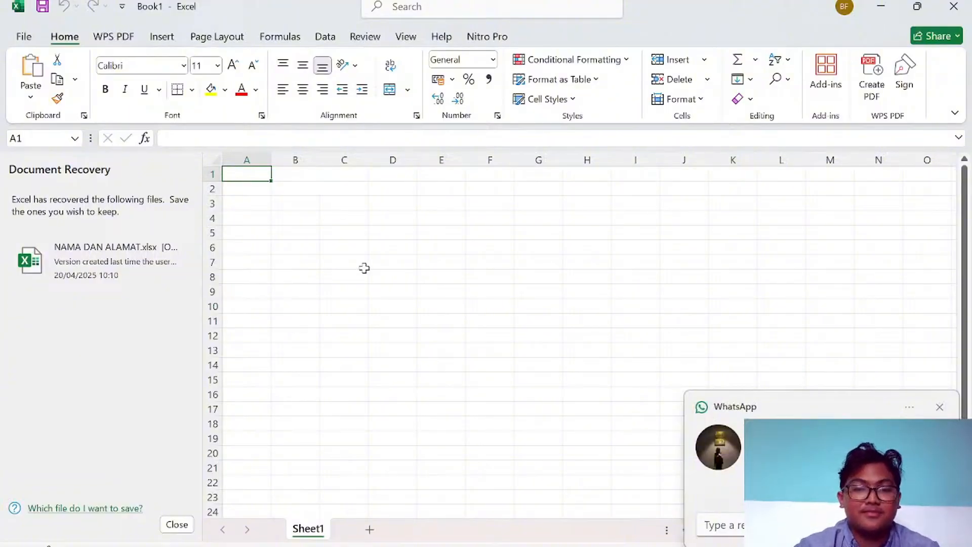
click(940, 408)
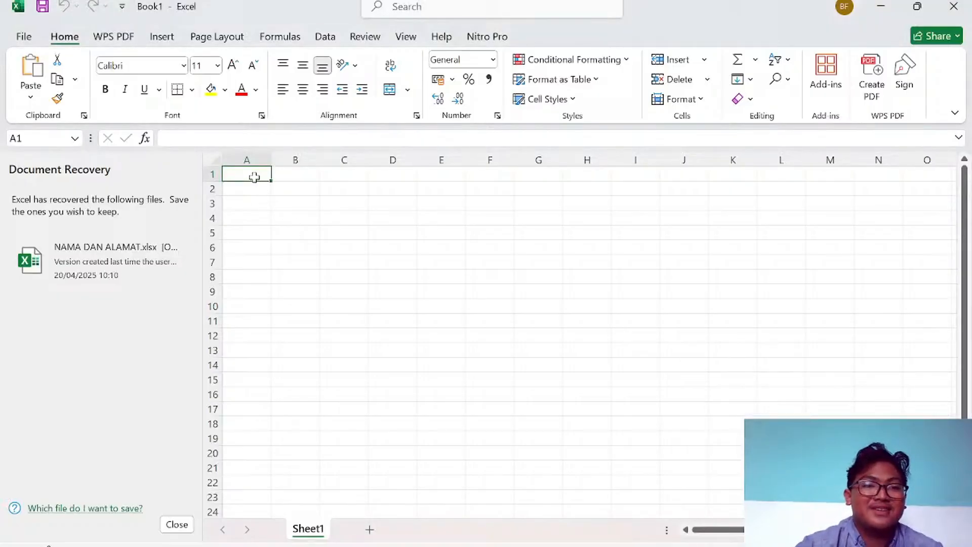
Enter the column headings "Nama", "Jabatan" and "Alamat" in cells A1 to C1
text(NAMA)
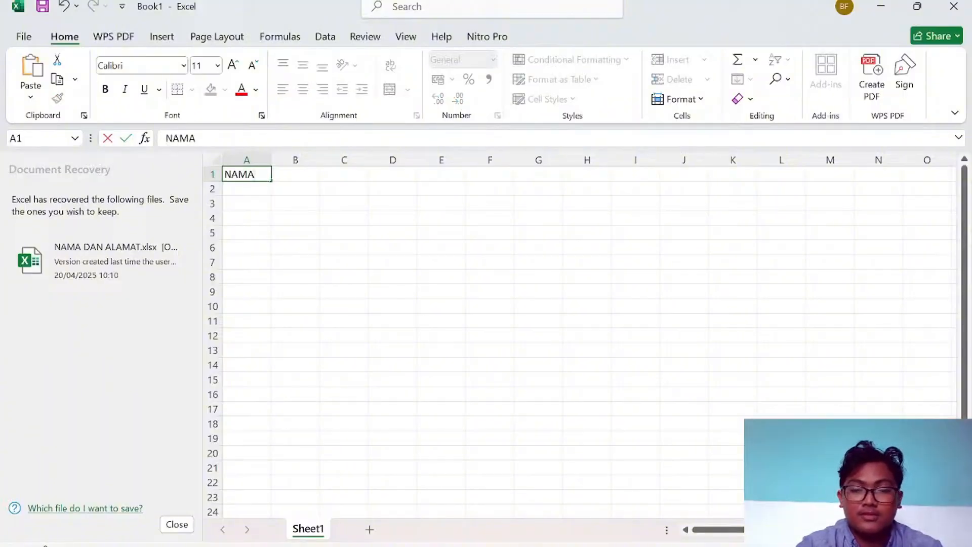
key(BackSpace)
key(BackSpace)
key(BackSpace)
text(ama)
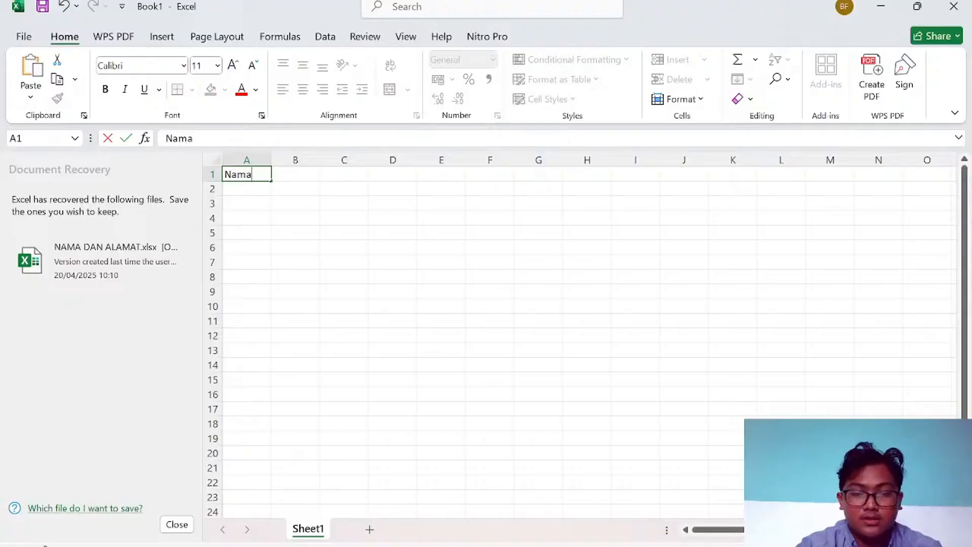
key(Tab)
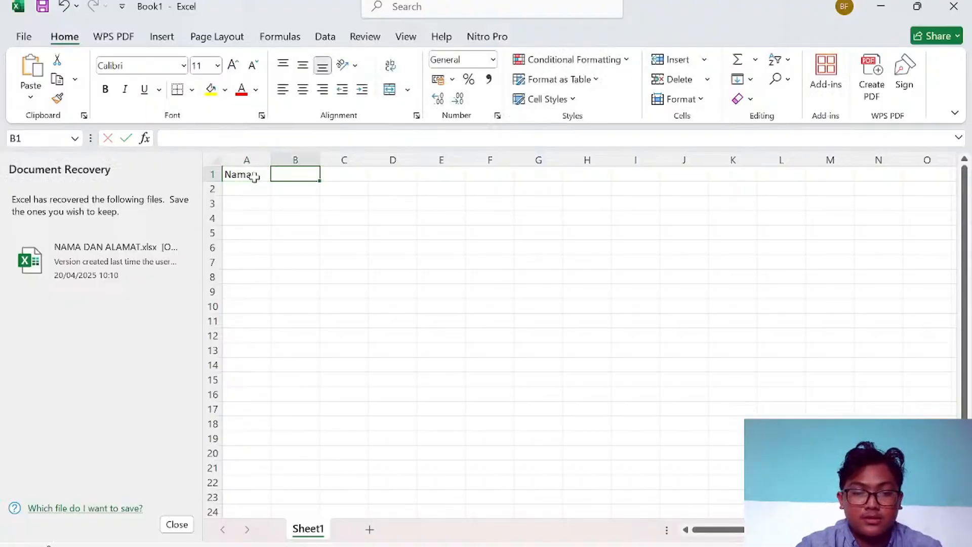
text(J)
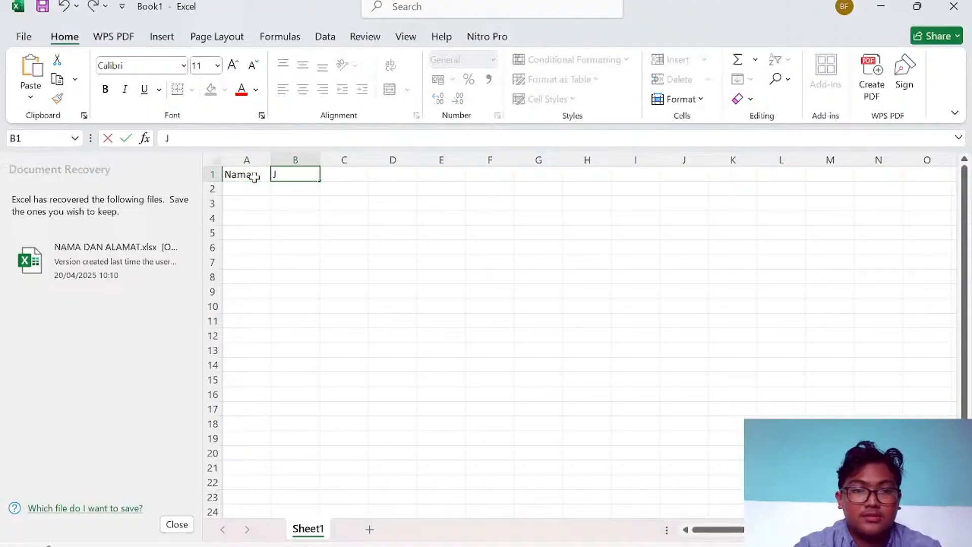
text(abatan)
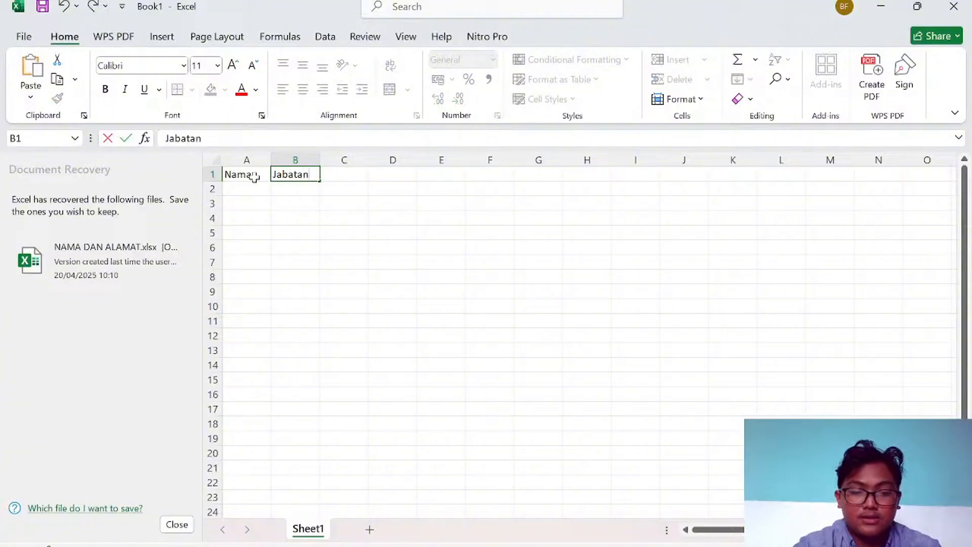
key(Tab)
text(A)
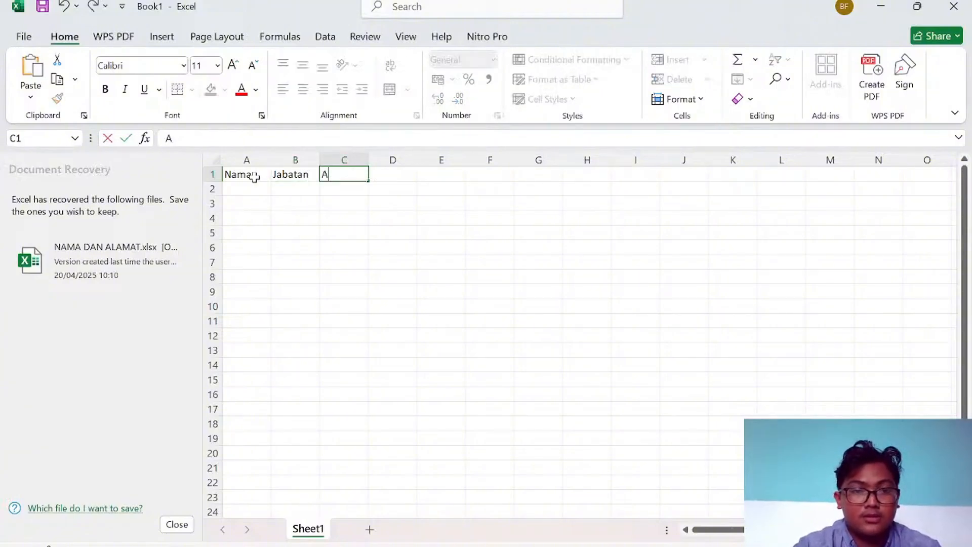
text(lamat)
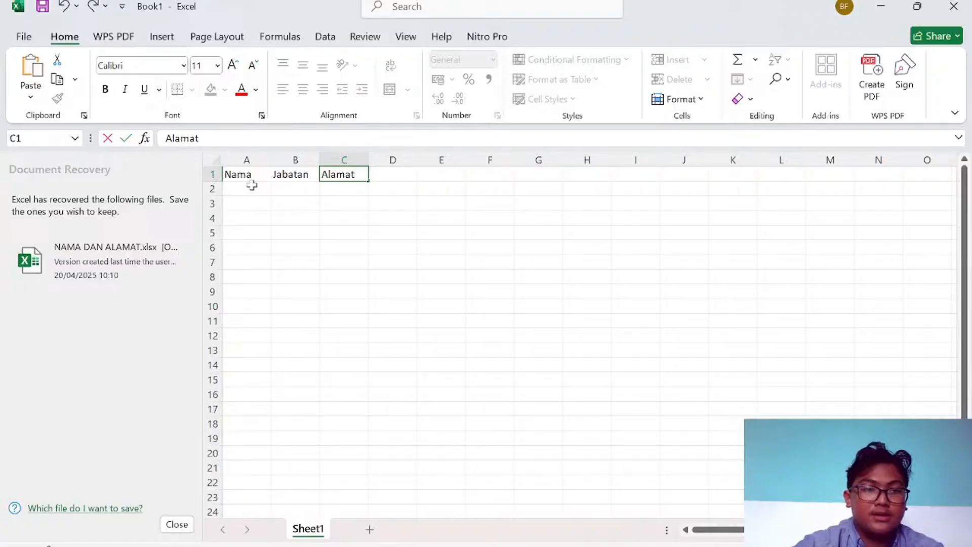
click(256, 191)
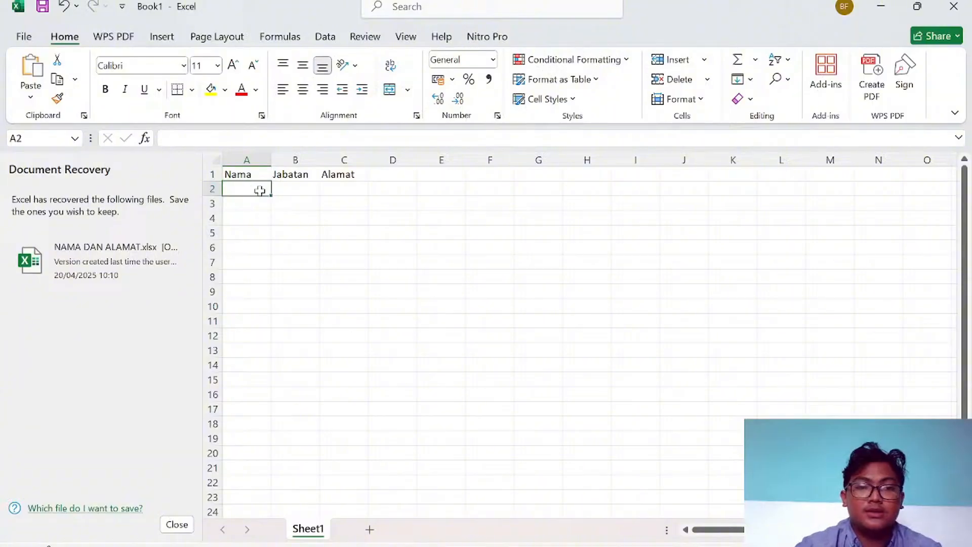
Enter the first person's full name, with both words capitalized, in cell A2 below the "Nama" heading
click(248, 216)
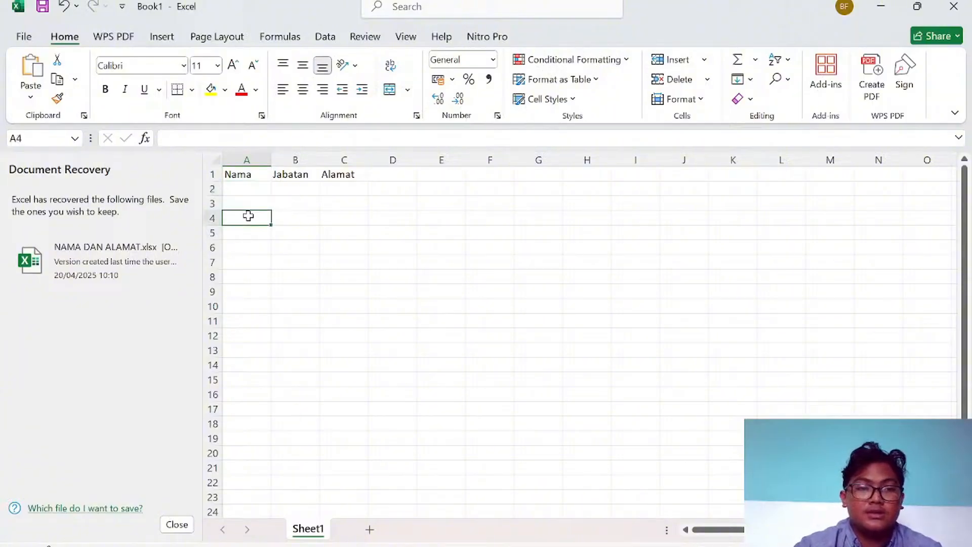
click(247, 203)
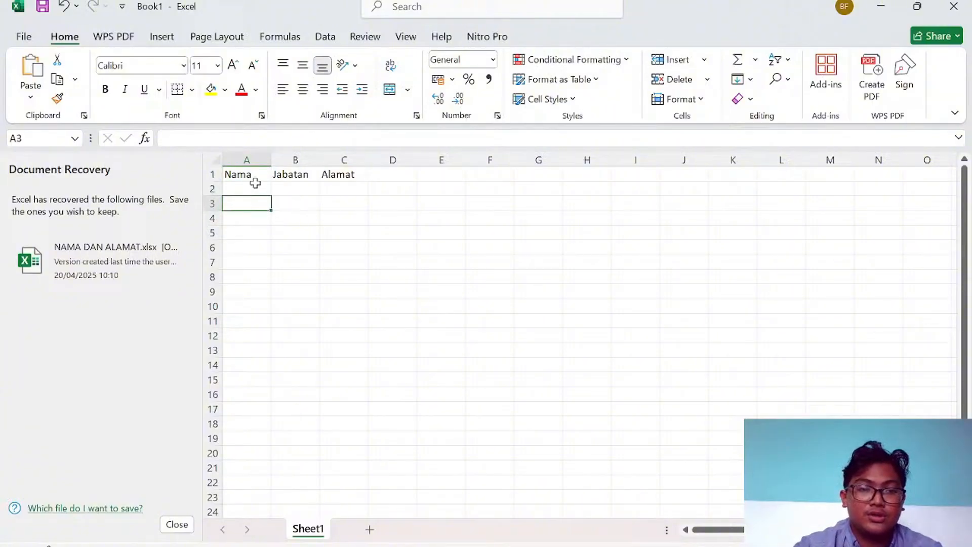
click(255, 185)
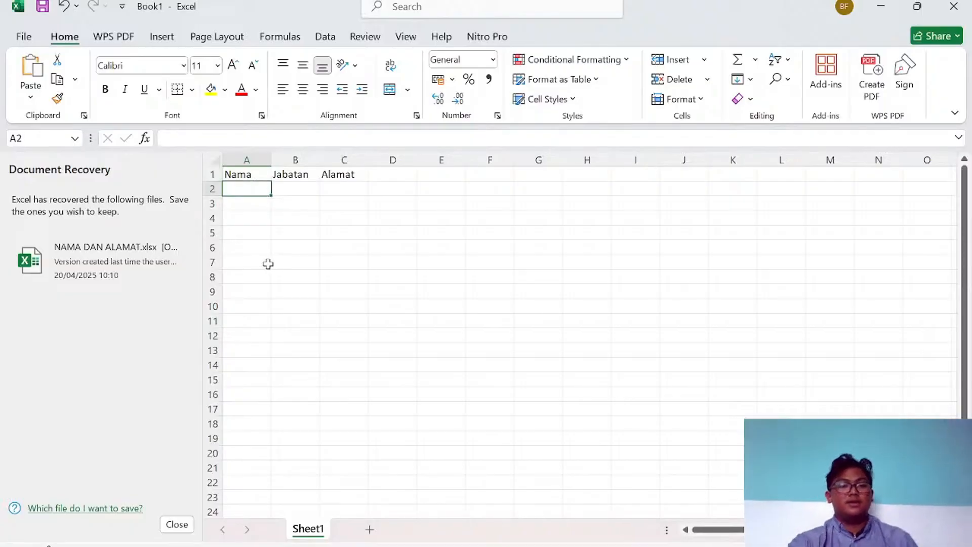
text(b)
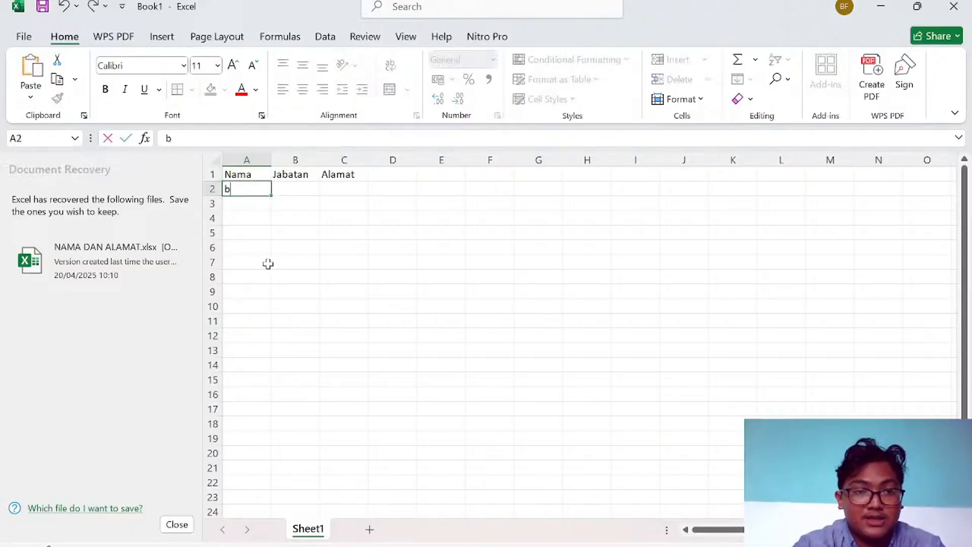
key(BackSpace)
text(B)
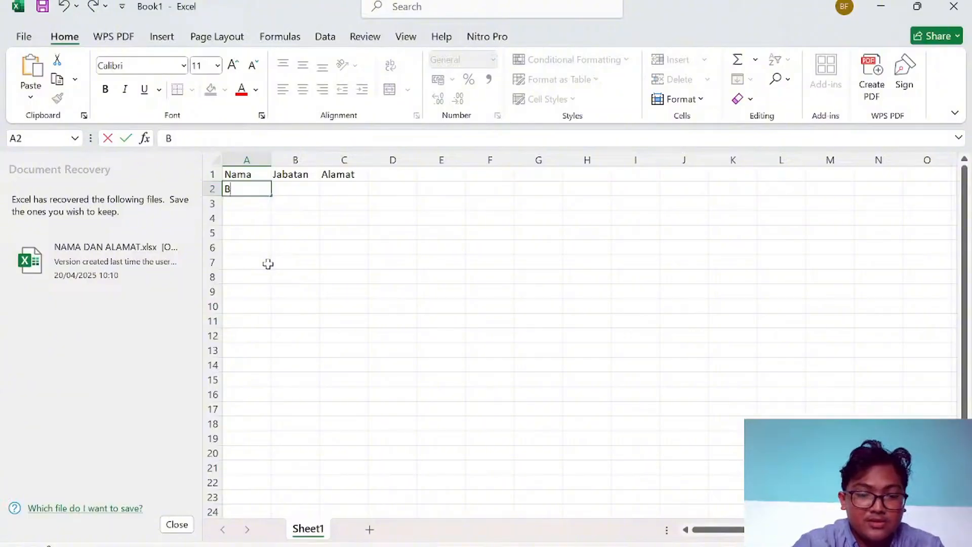
text(udi)
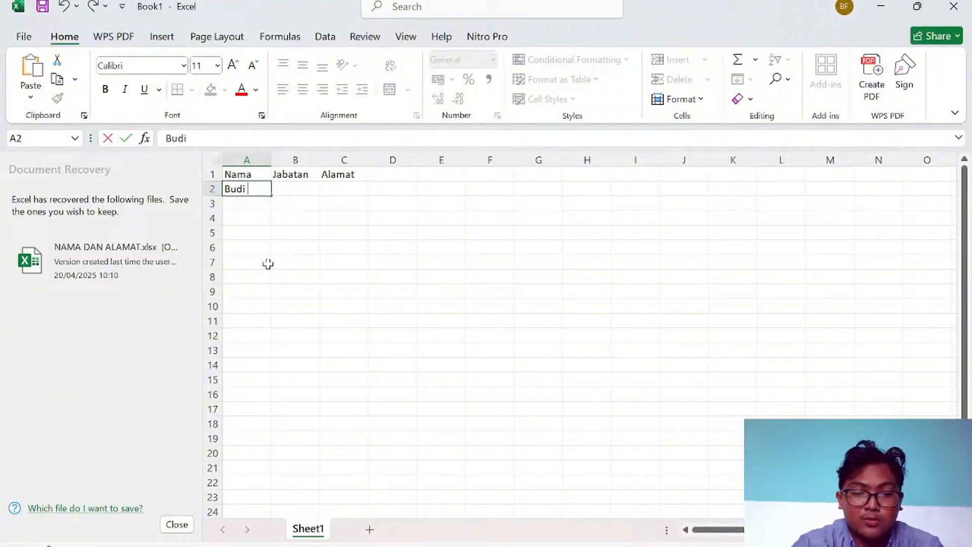
text(su)
key(BackSpace)
key(BackSpace)
text(S)
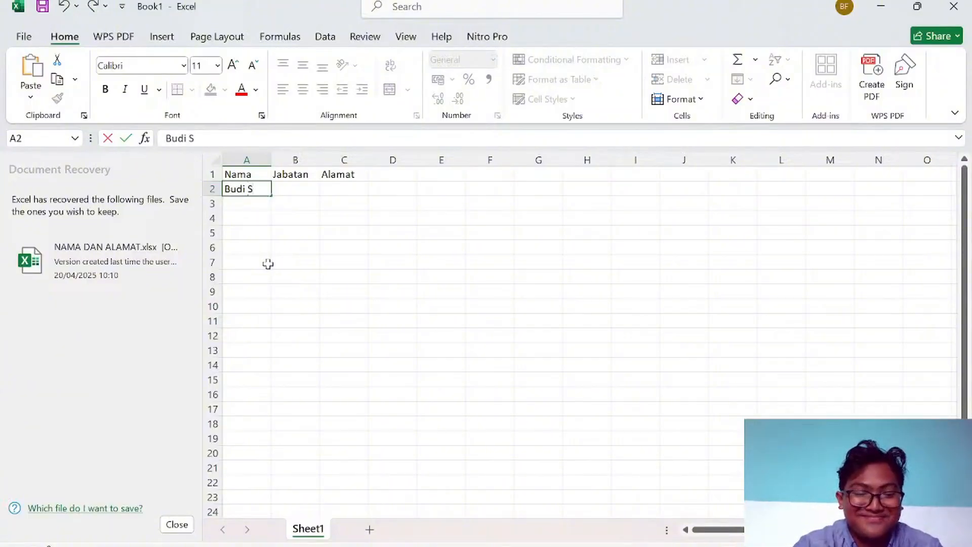
text(irega)
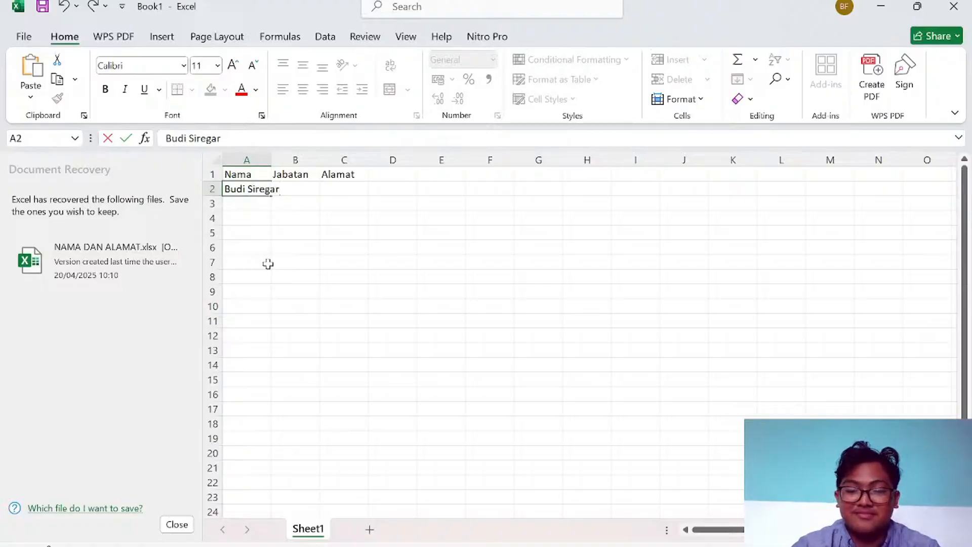
text(r)
key(Return)
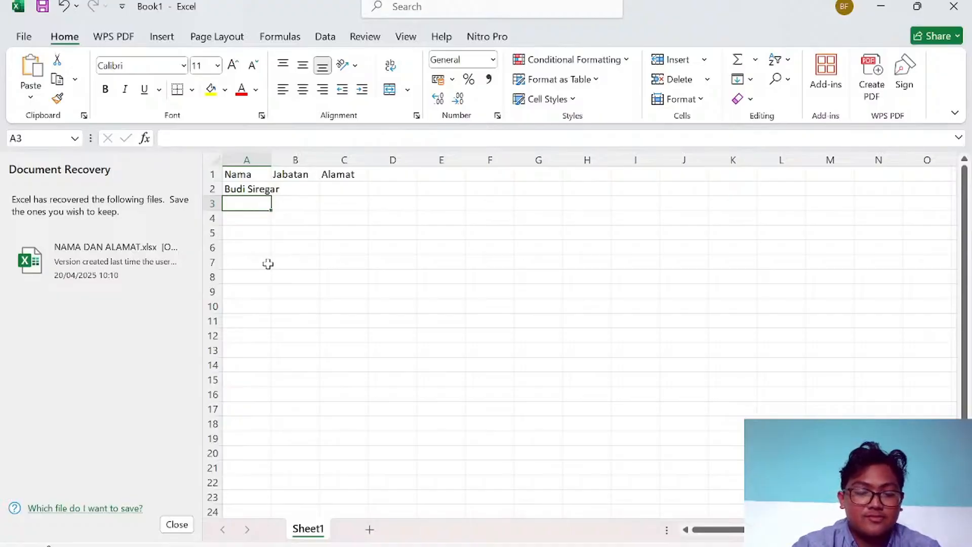
Enter the second person's name in cell A3, with a capital first letter
text(bu)
key(BackSpace)
key(BackSpace)
key(BackSpace)
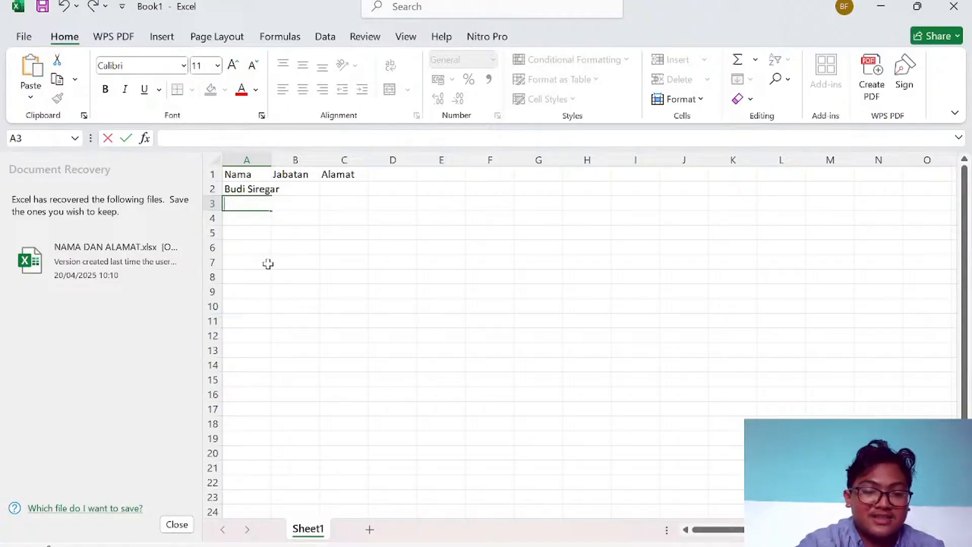
text(Risk)
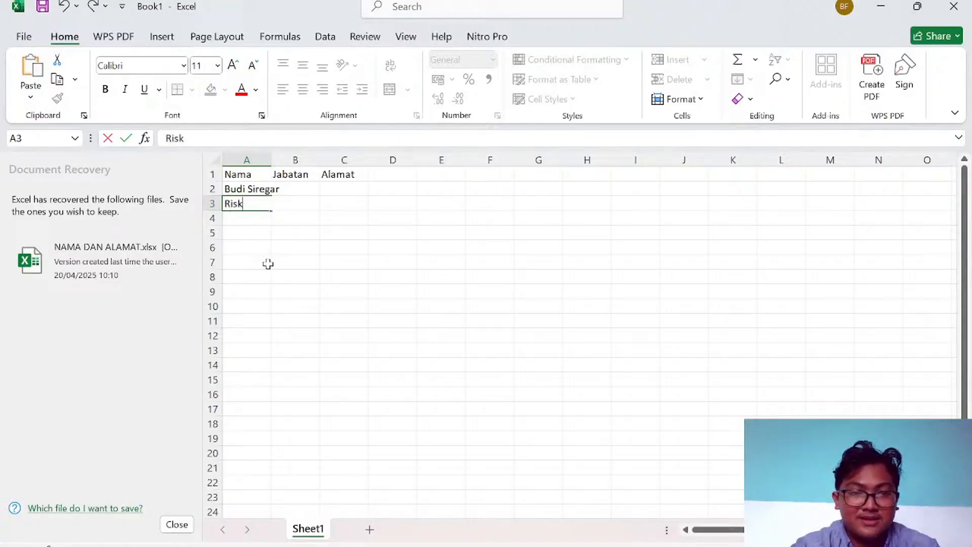
text(y)
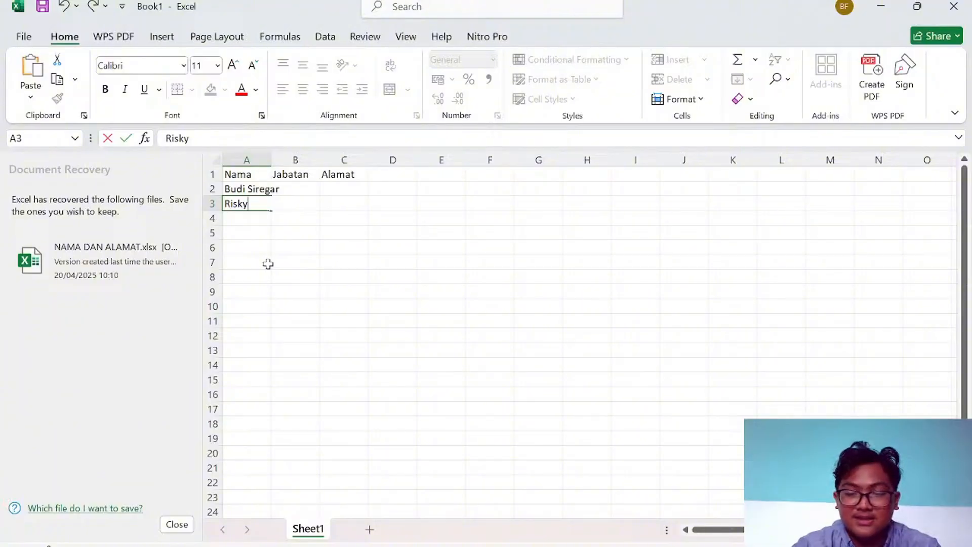
key(Return)
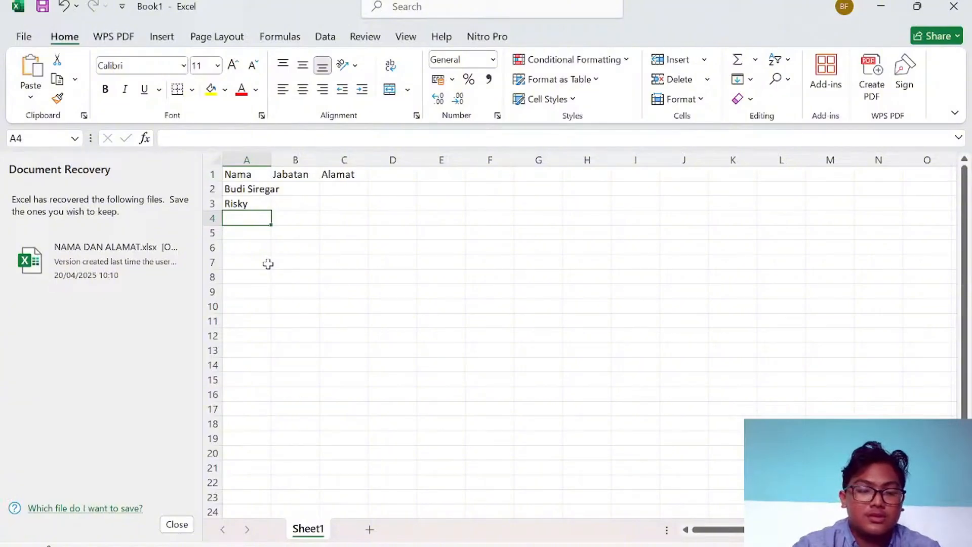
Enter the third person's name in cell A4 and capitalize its first letter
text(hidaya)
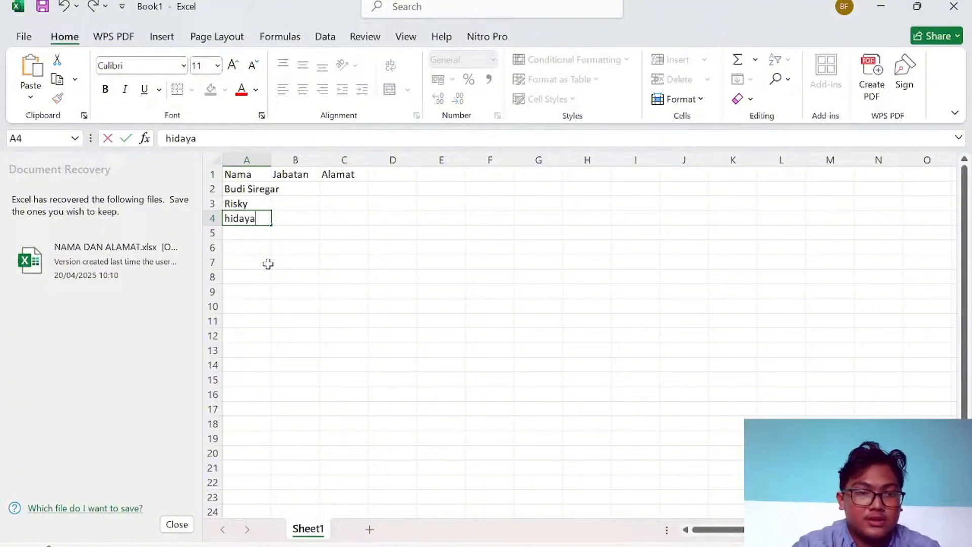
text(t)
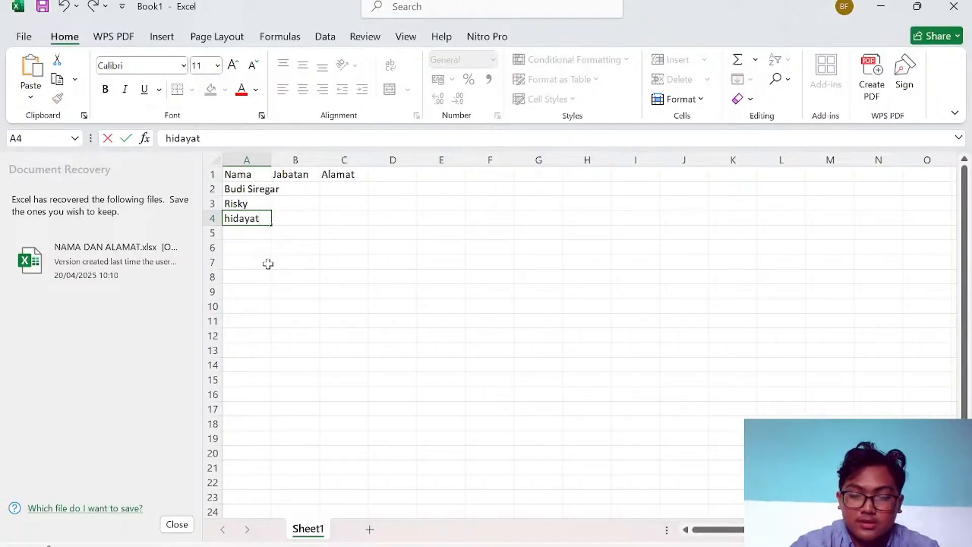
key(ctrl+Return)
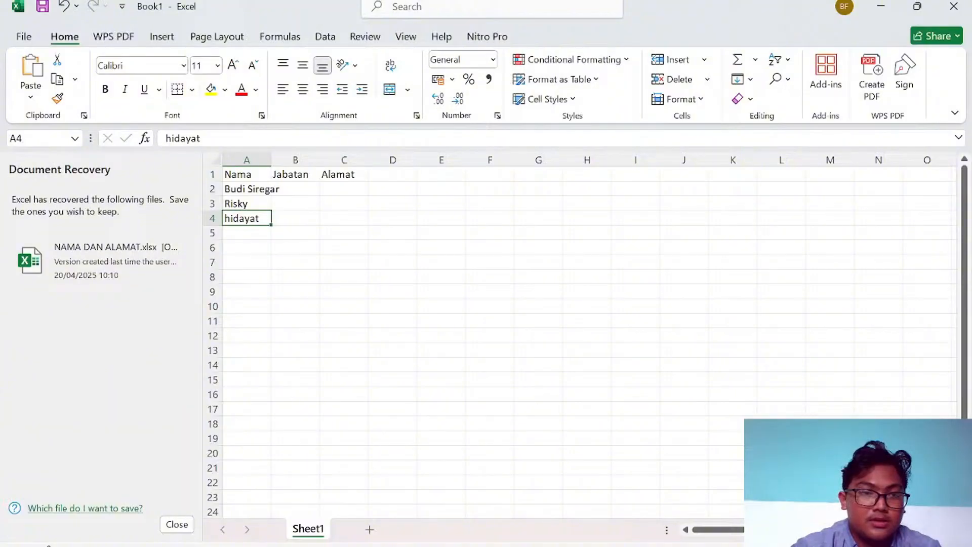
key(F2)
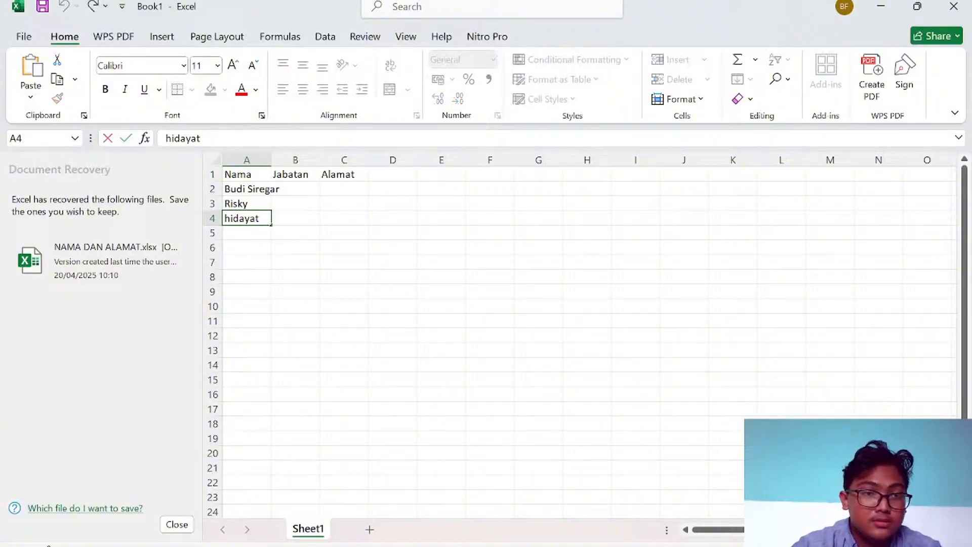
key(BackSpace)
text(H)
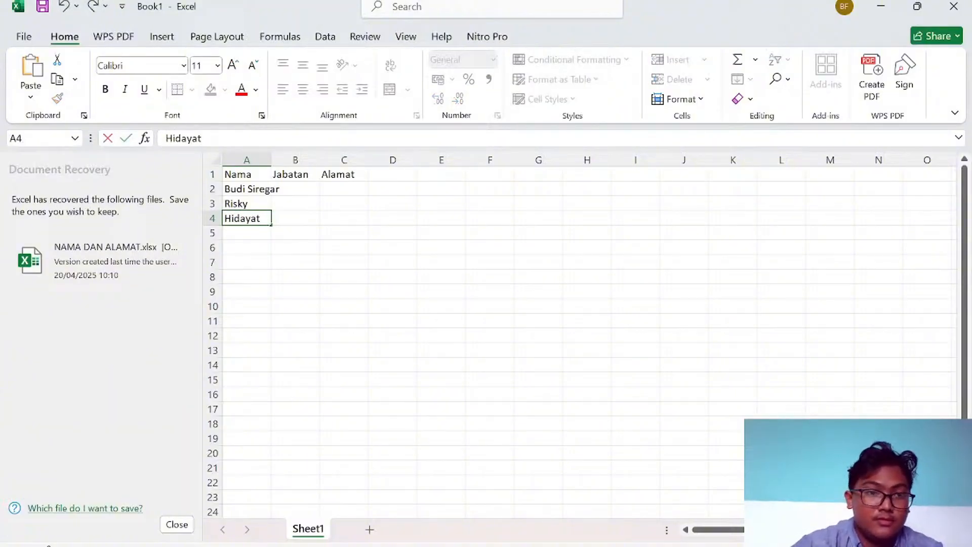
click(278, 170)
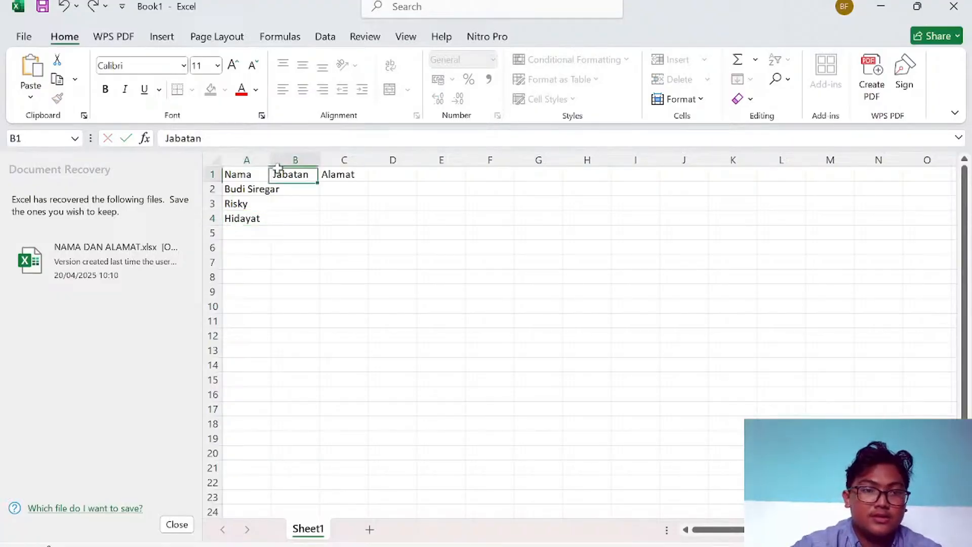
Widen column A to fit the longest name and enter "manager" in cell B2 as the first person's position
drag(270, 162, 286, 160)
click(301, 186)
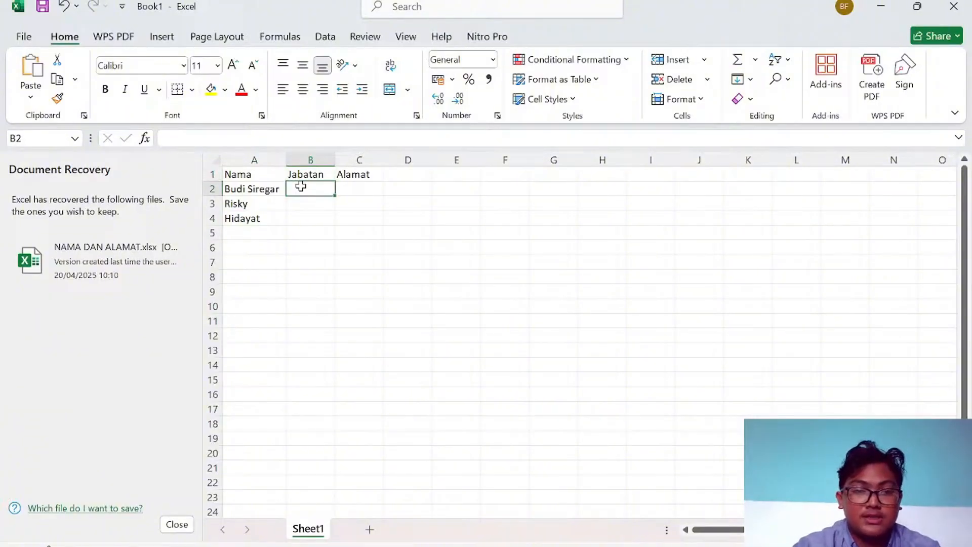
text(manager)
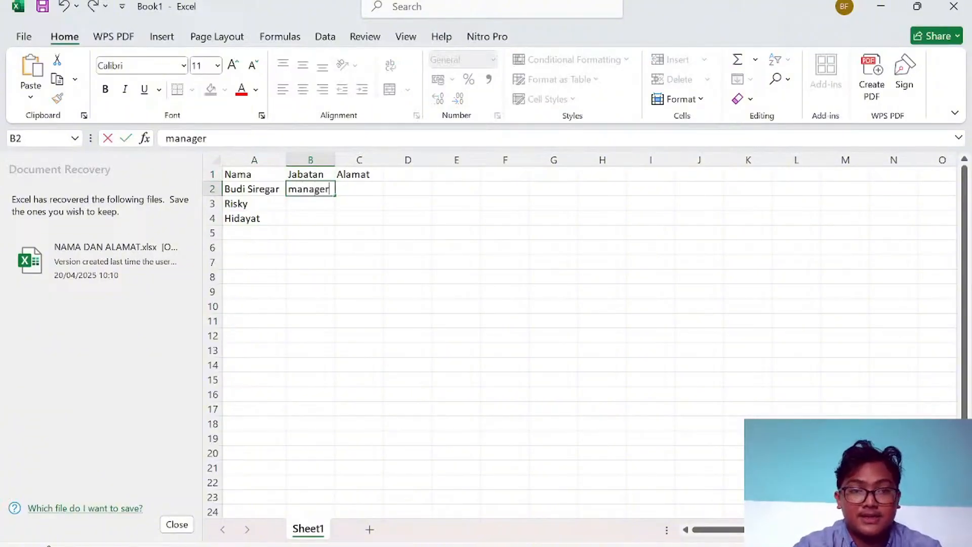
key(Return)
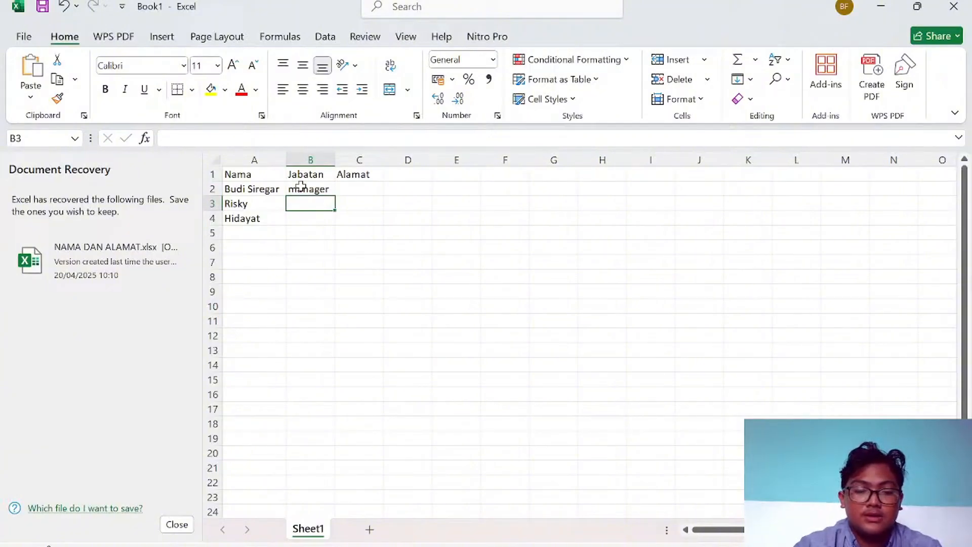
Enter "Ketua Staf Keamanan" in cell B3 as the second person's position
text(s)
key(BackSpace)
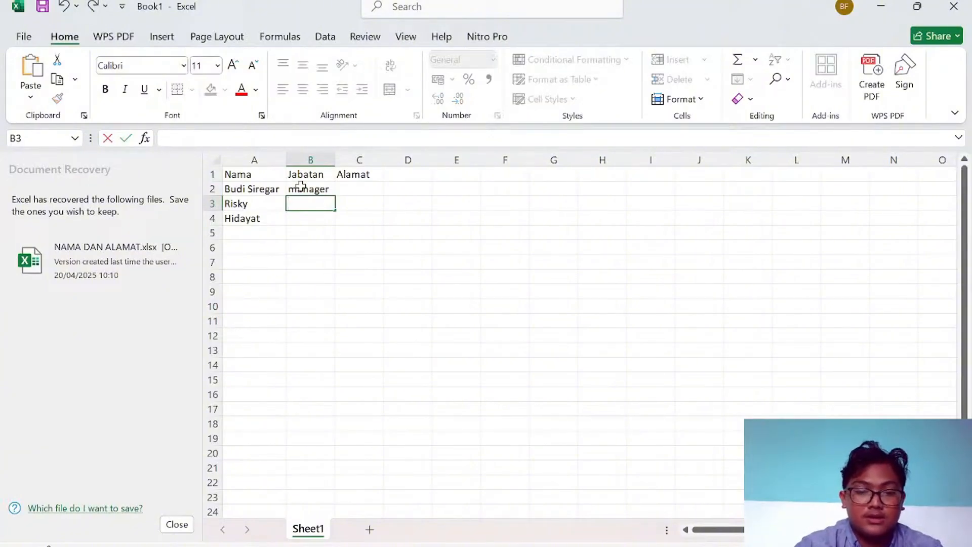
text(Ket)
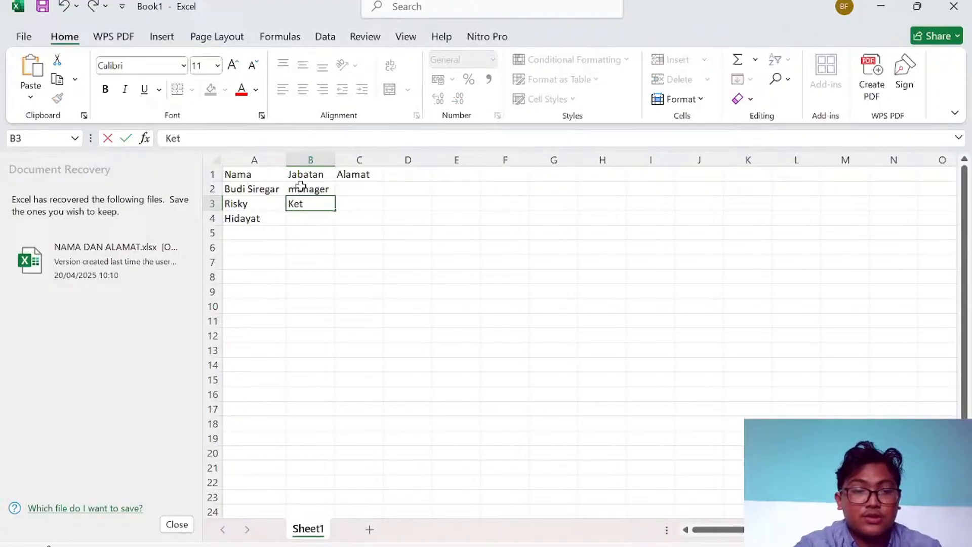
text(ua S)
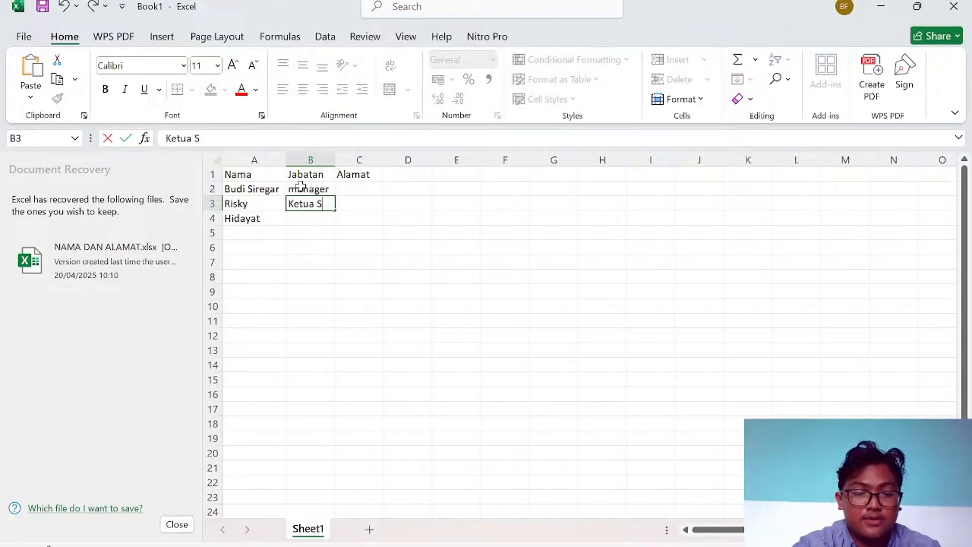
text(taf)
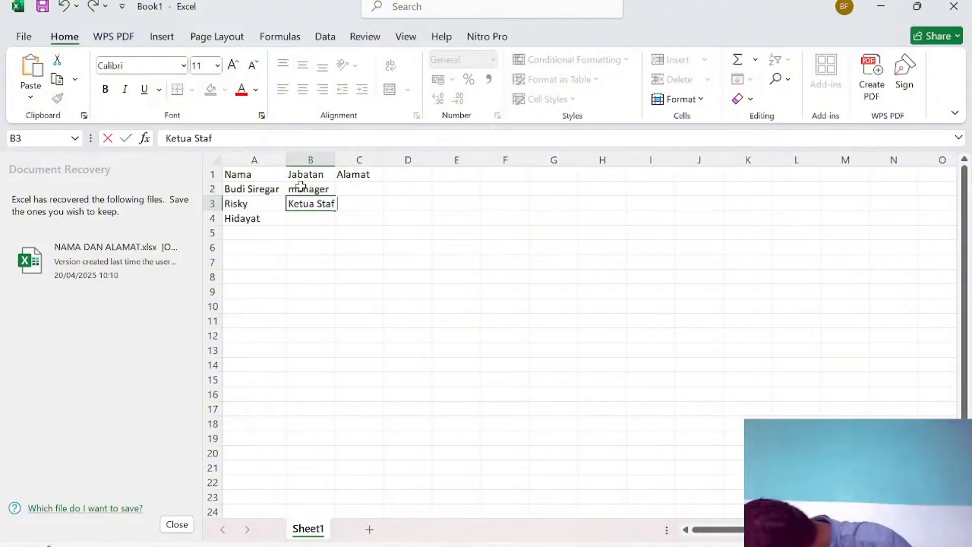
text( Keaman)
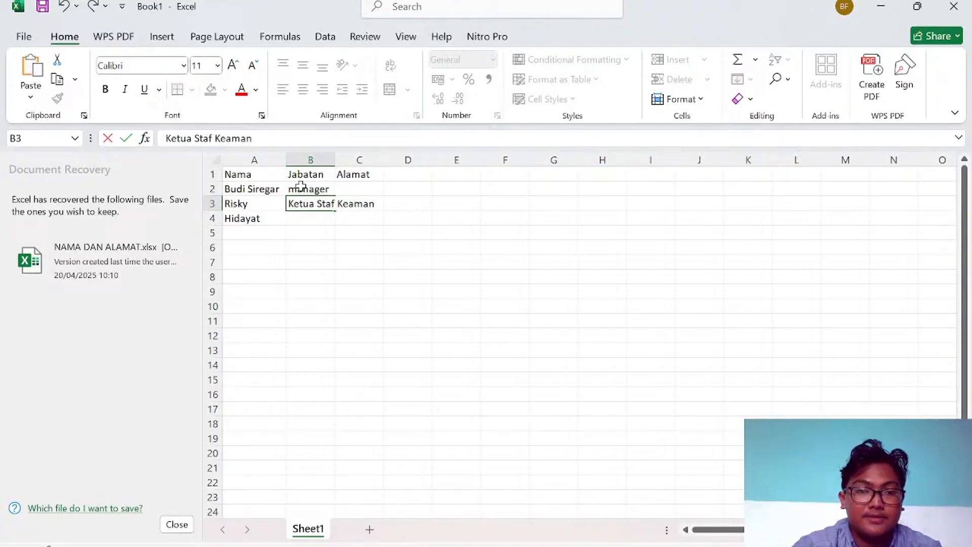
text(an)
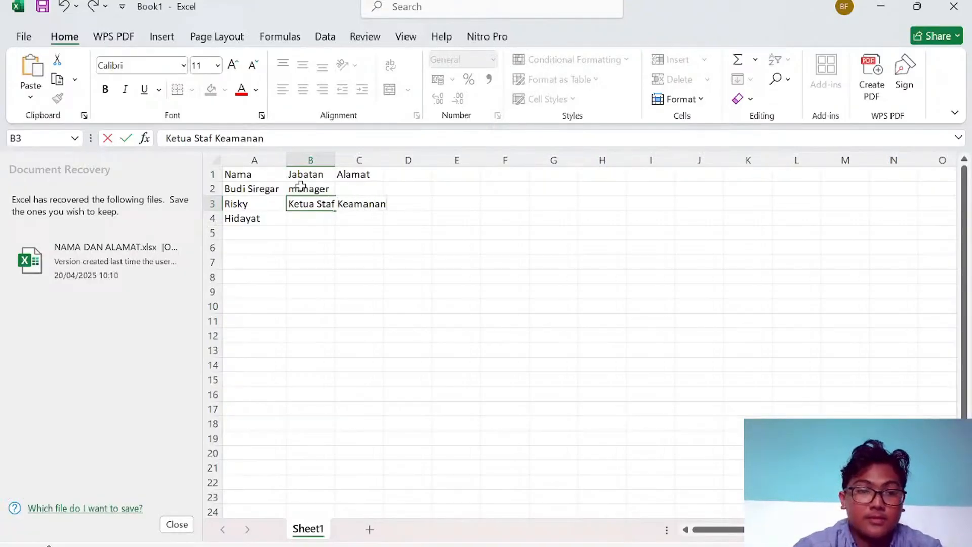
key(Return)
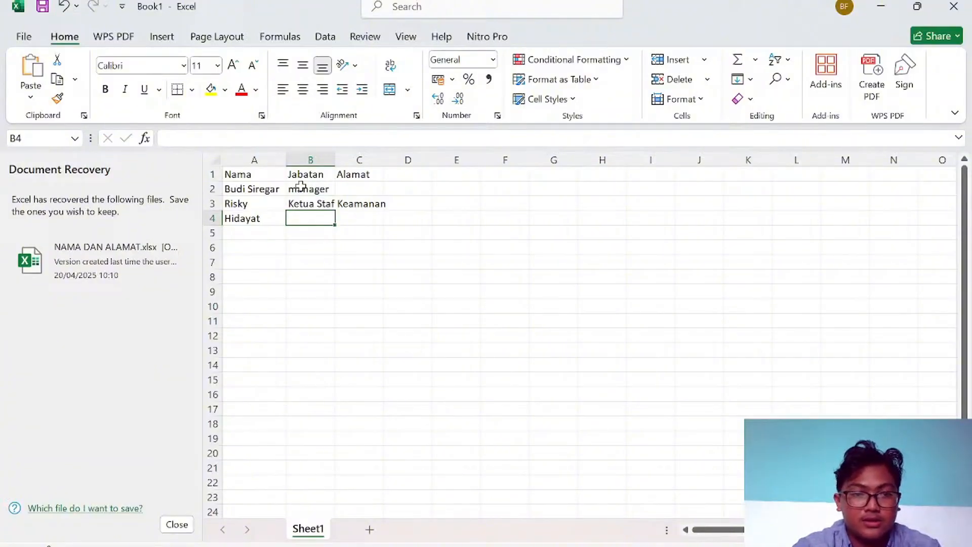
Enter "Ketua Staf Kebersihan" in cell B4 as the third person's position
text(W)
key(BackSpace)
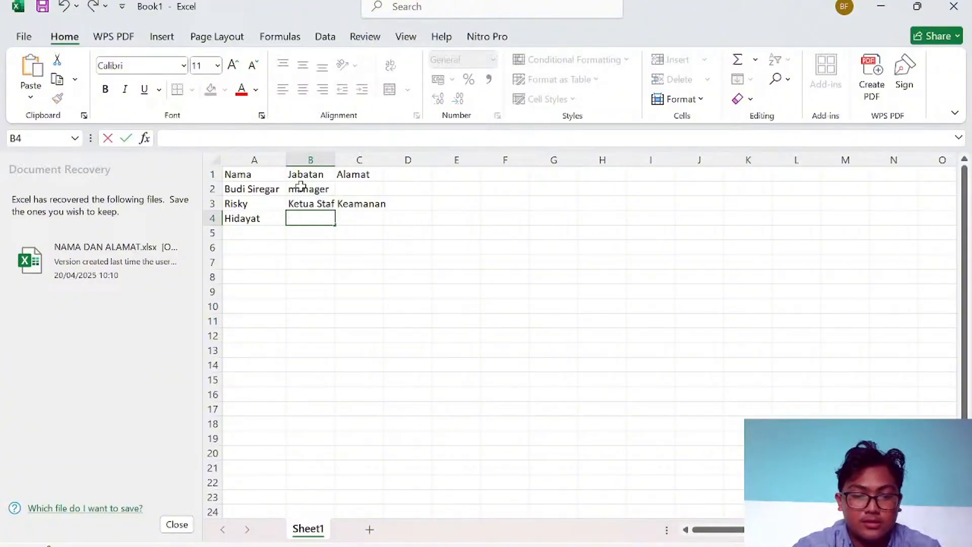
text(kwt)
key(BackSpace)
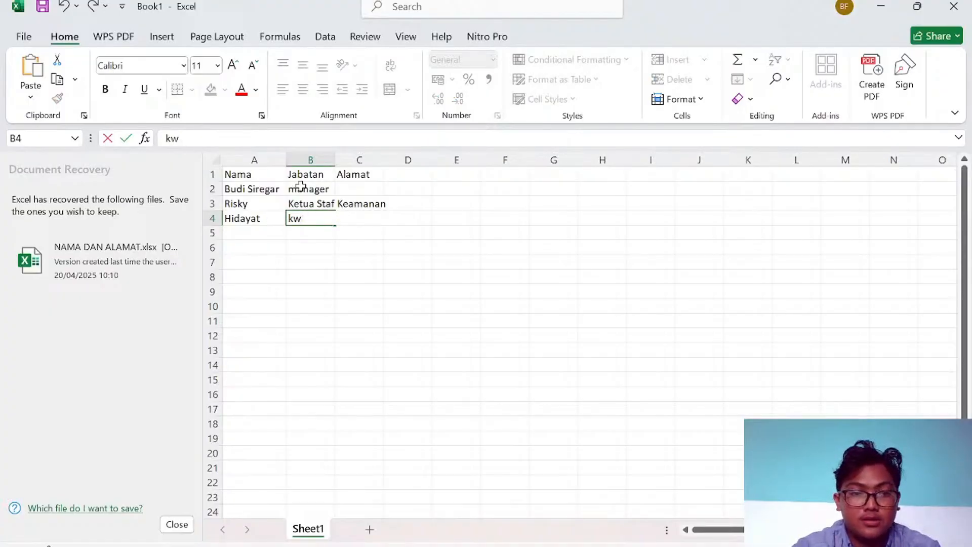
key(BackSpace)
key(BackSpace)
text(k)
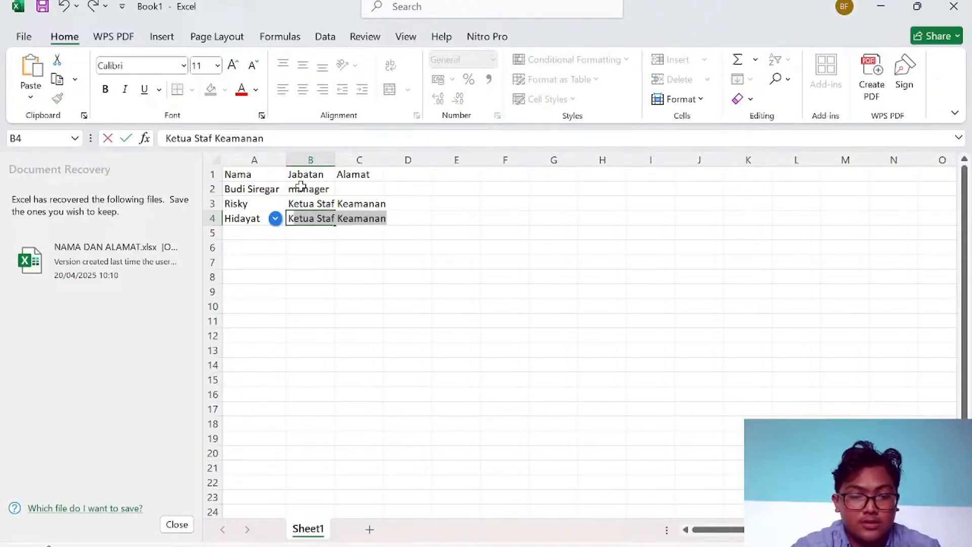
text(etua )
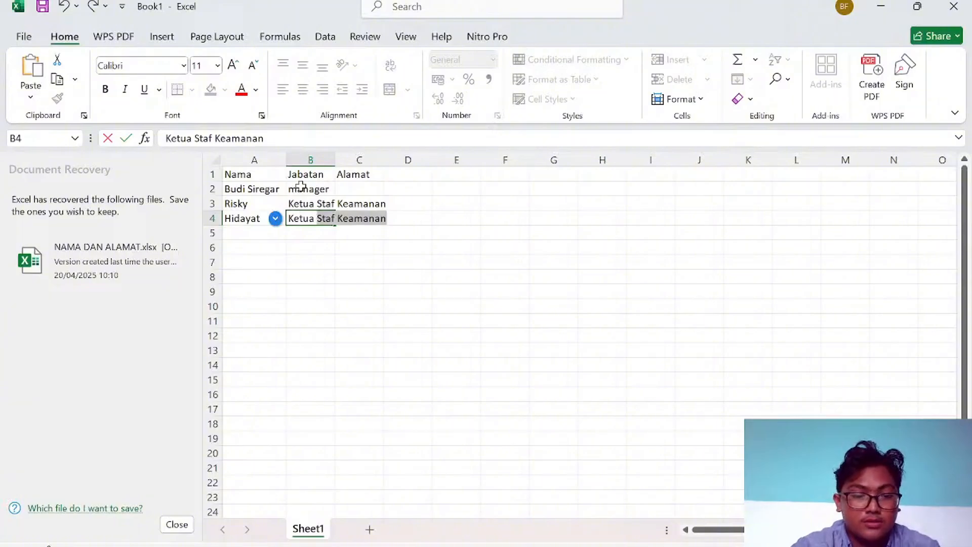
text(St)
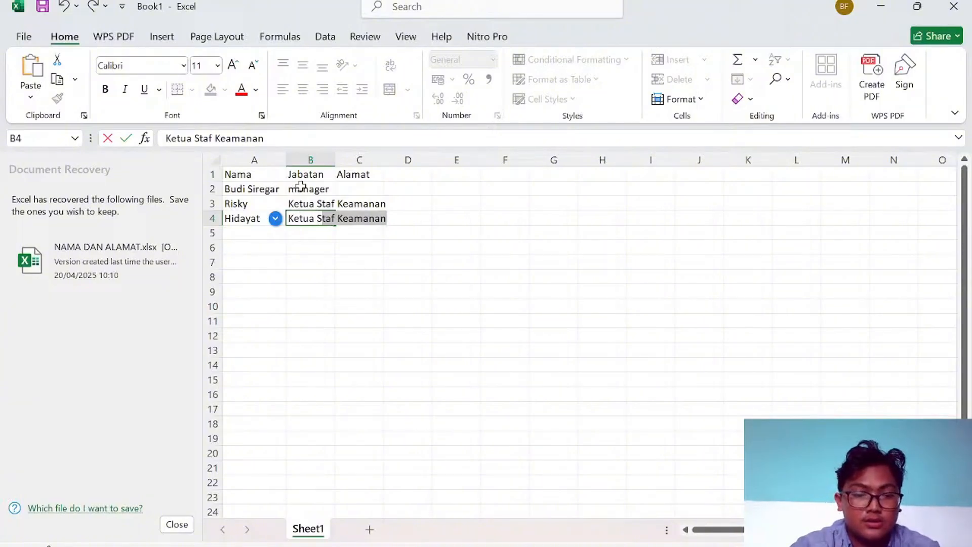
text(af k)
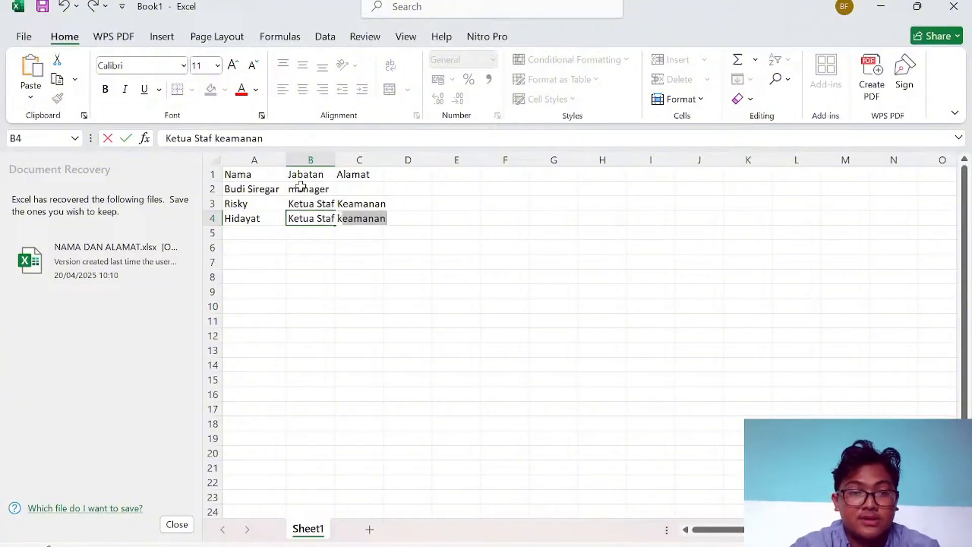
key(BackSpace)
key(BackSpace)
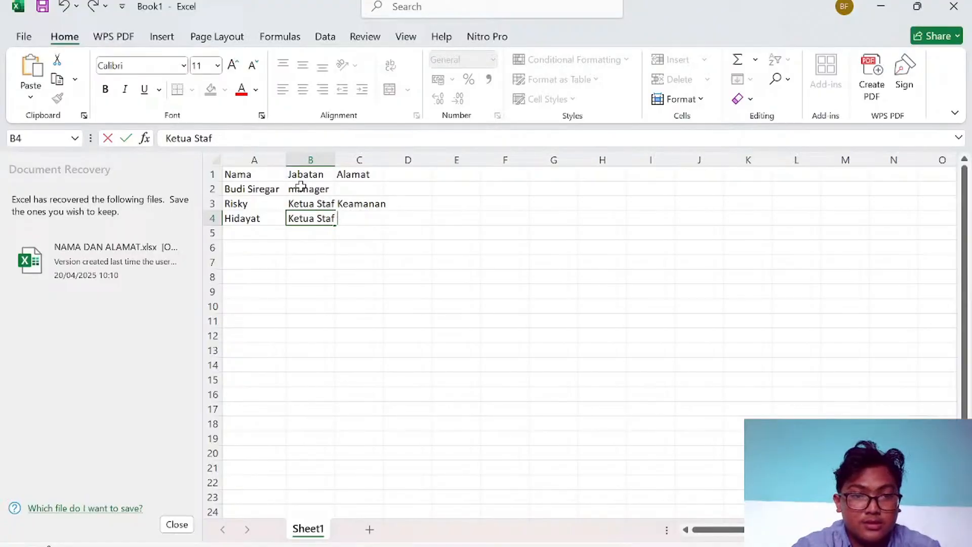
text(K)
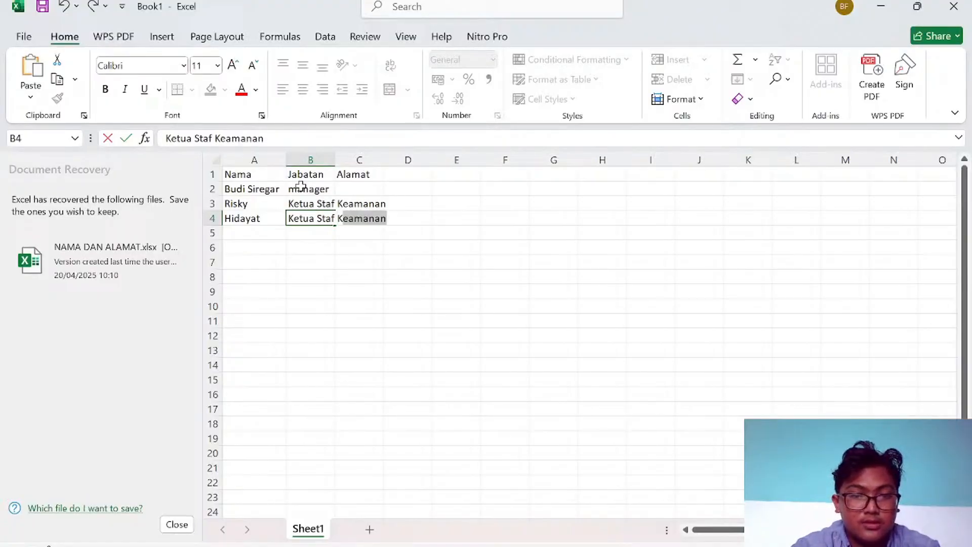
text(ebersihan)
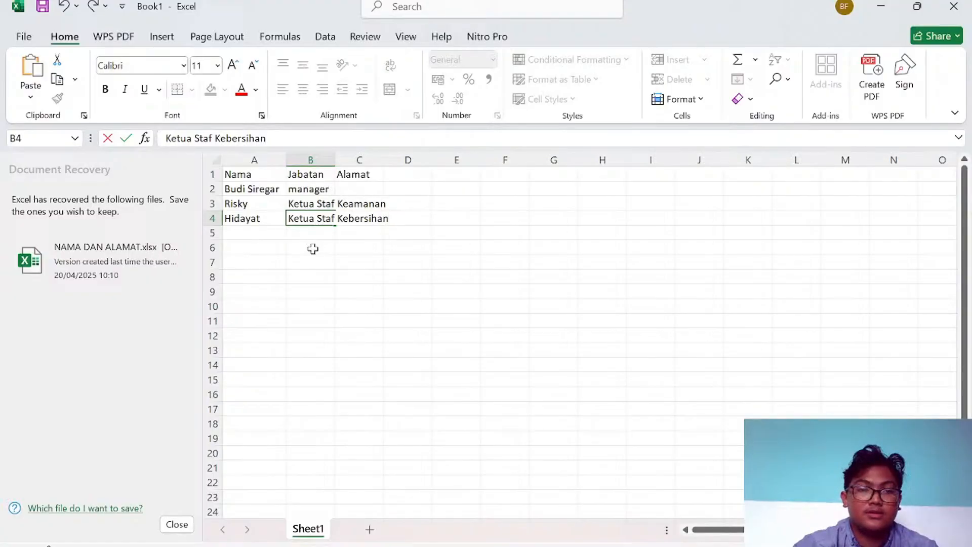
click(312, 248)
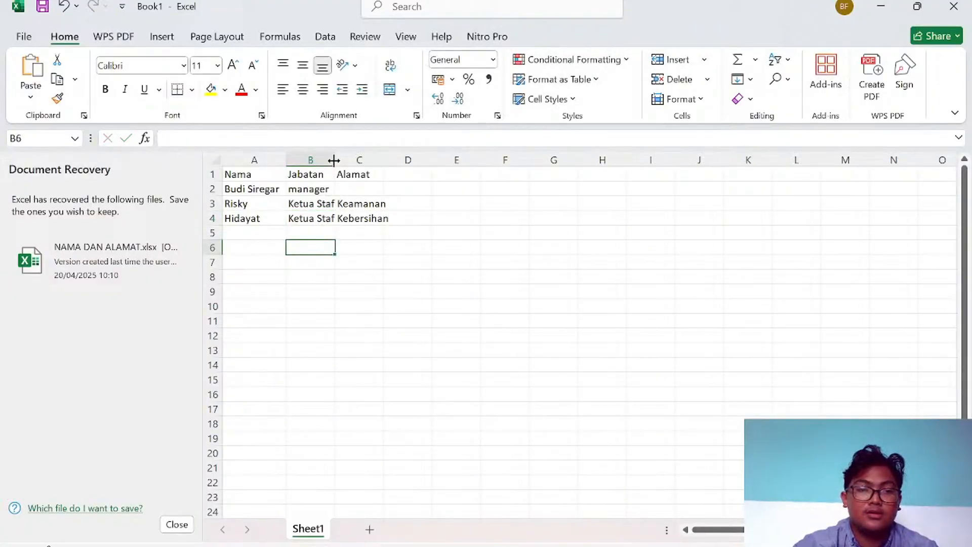
Widen column B to fit the longest position and widen column C to make room for the addresses
drag(333, 164, 389, 162)
click(411, 187)
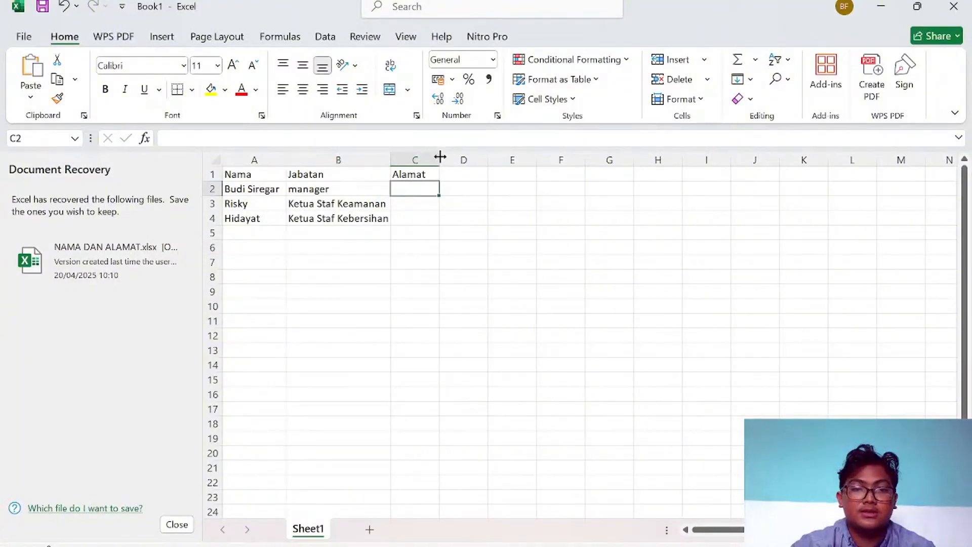
drag(440, 156, 484, 155)
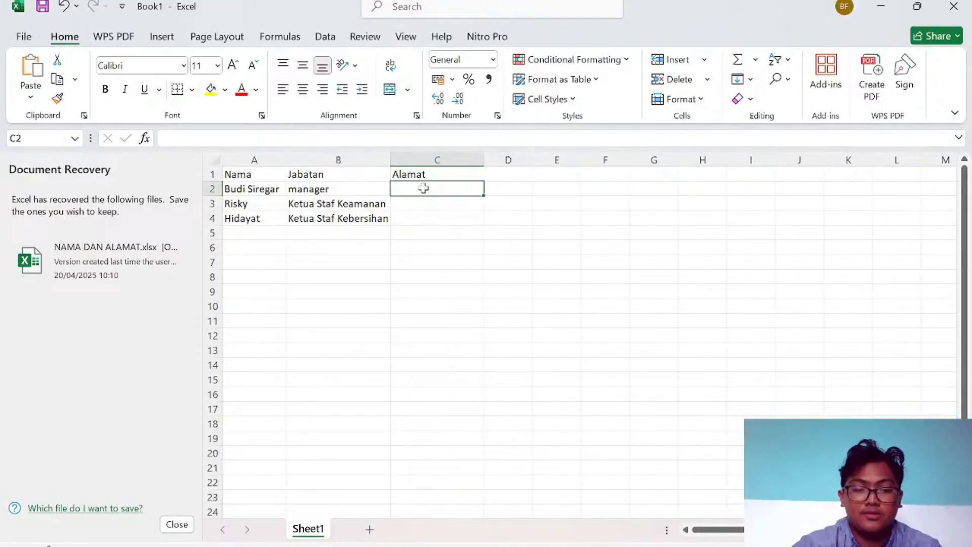
Enter the first person's street address in cell C2, beginning with the abbreviation "Jl."
text(j)
key(BackSpace)
text(Jl.)
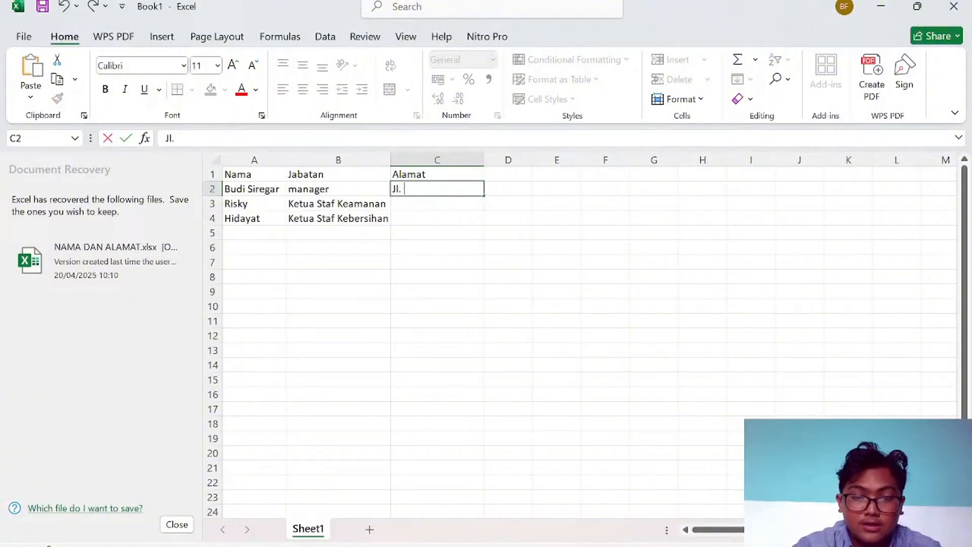
text( Pinus)
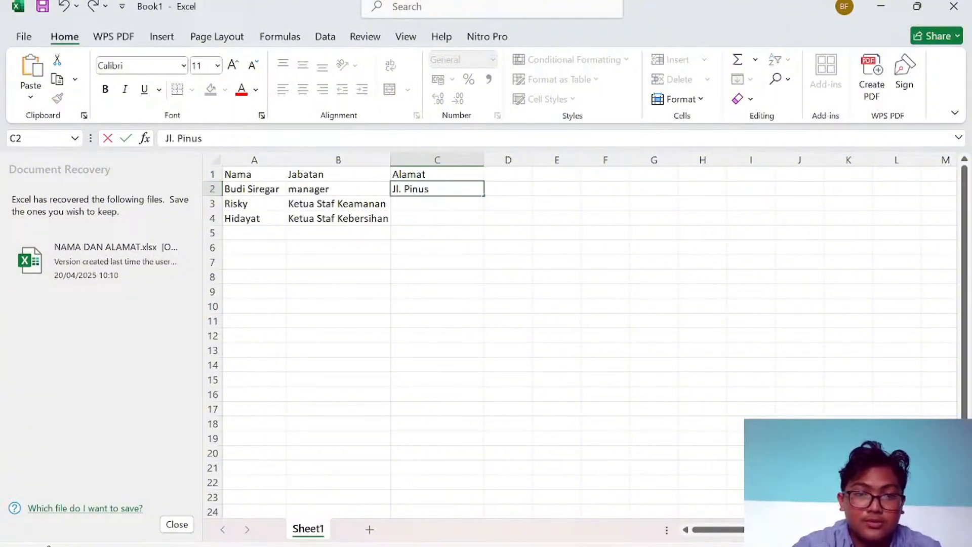
key(Return)
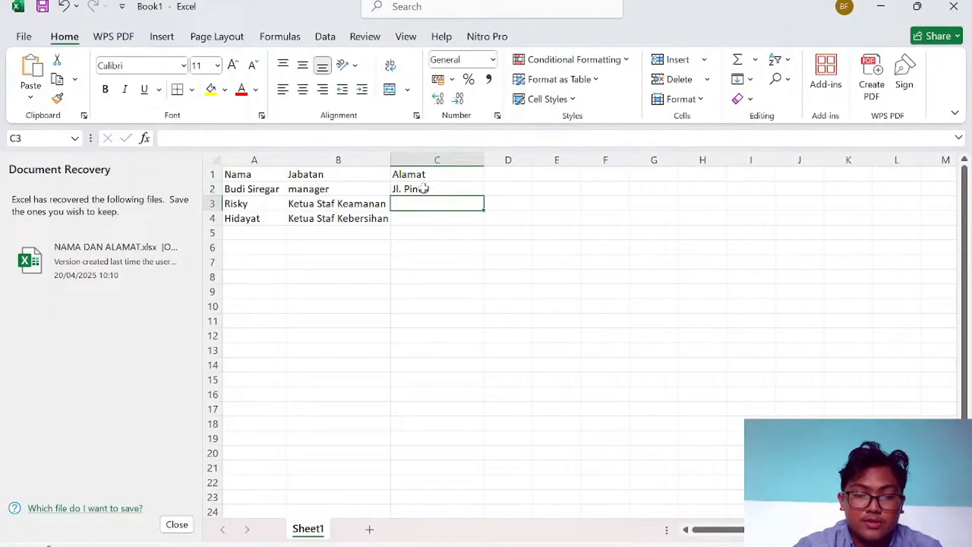
Enter the second person's street address in cell C3, starting with "Jl." and capitalizing the street name
text(Jl. ke)
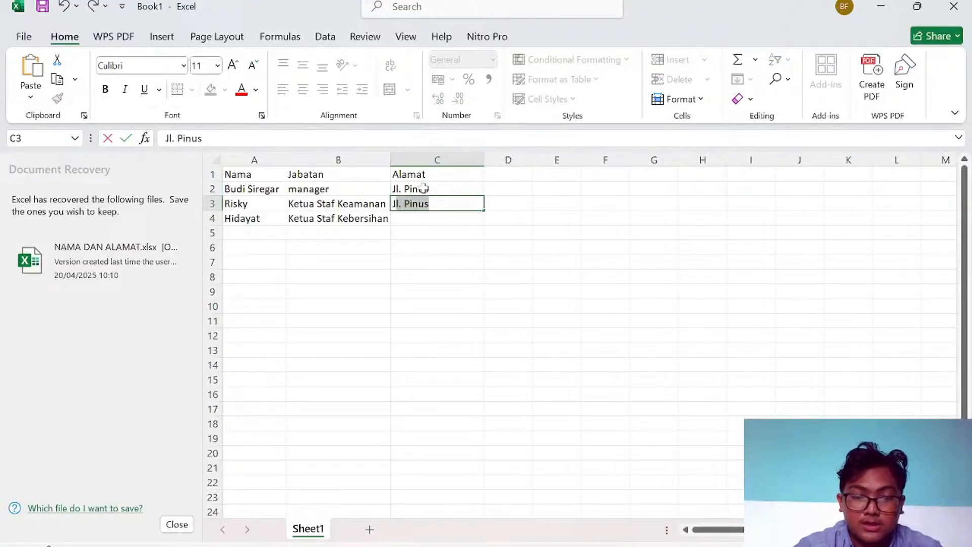
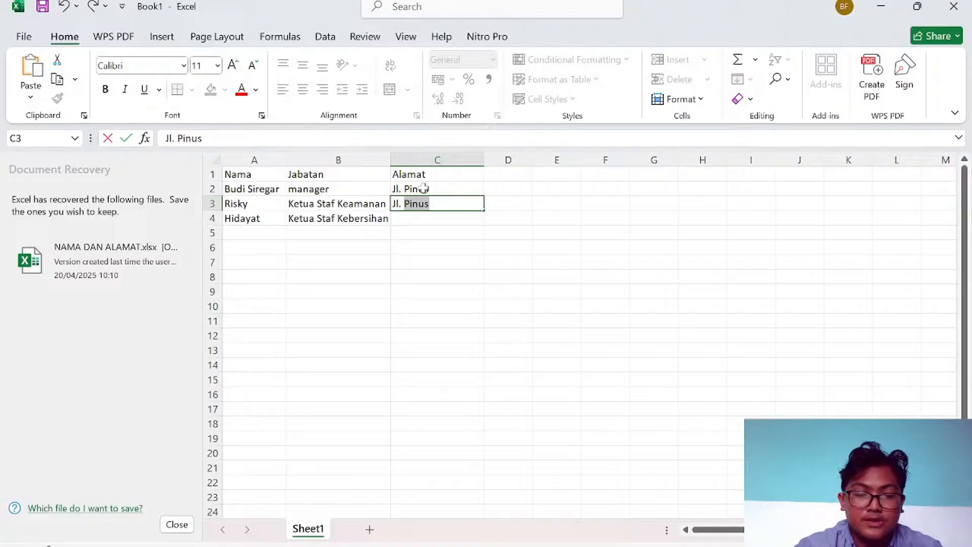
text(ke)
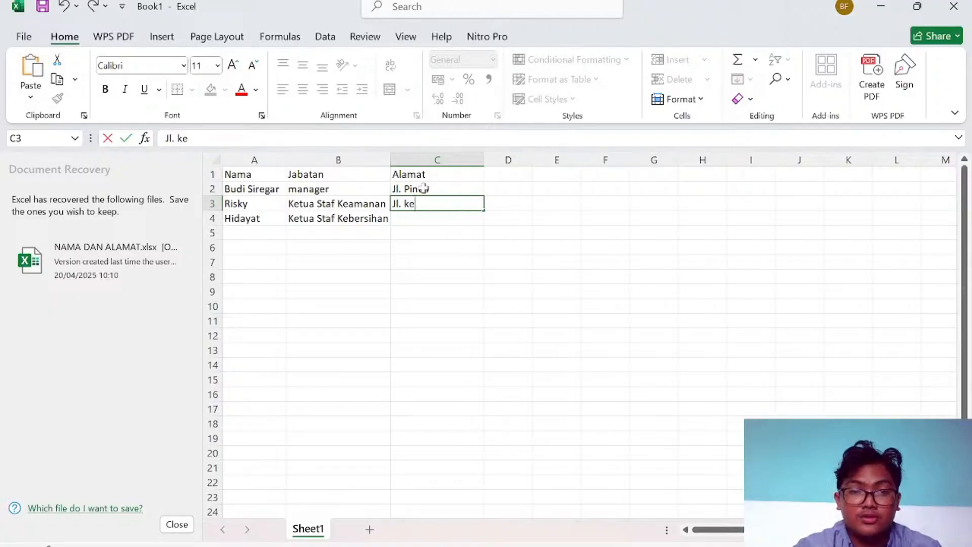
key(BackSpace)
key(BackSpace)
text(K)
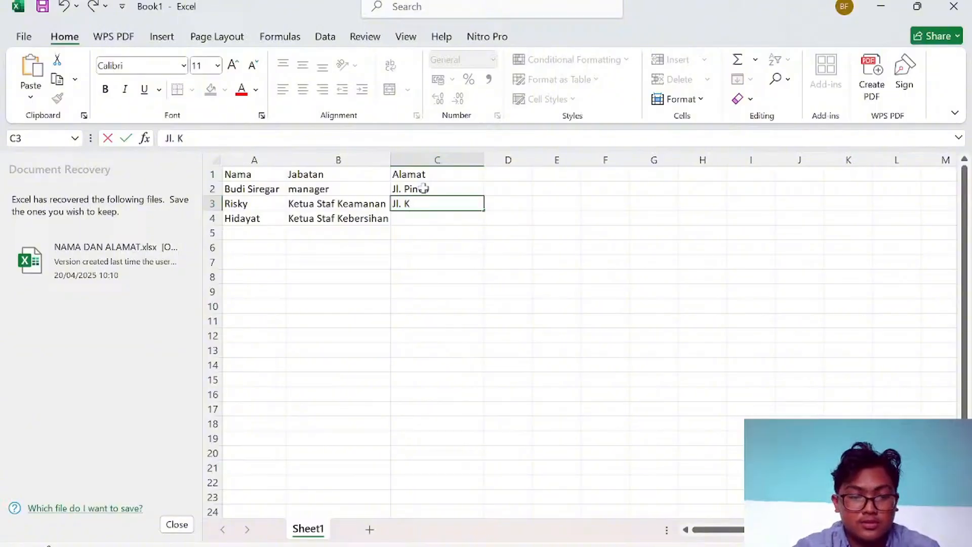
text(edondongh)
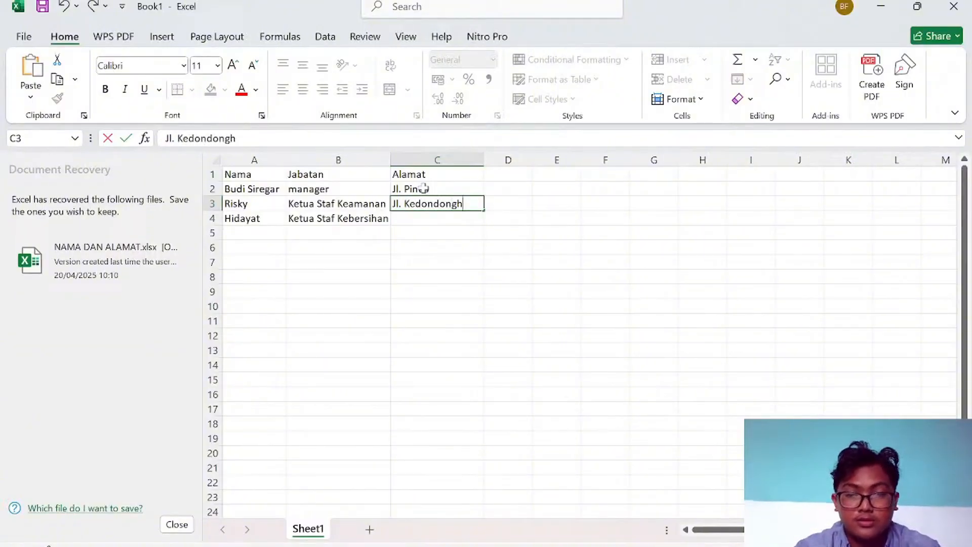
key(BackSpace)
key(BackSpace)
text(h)
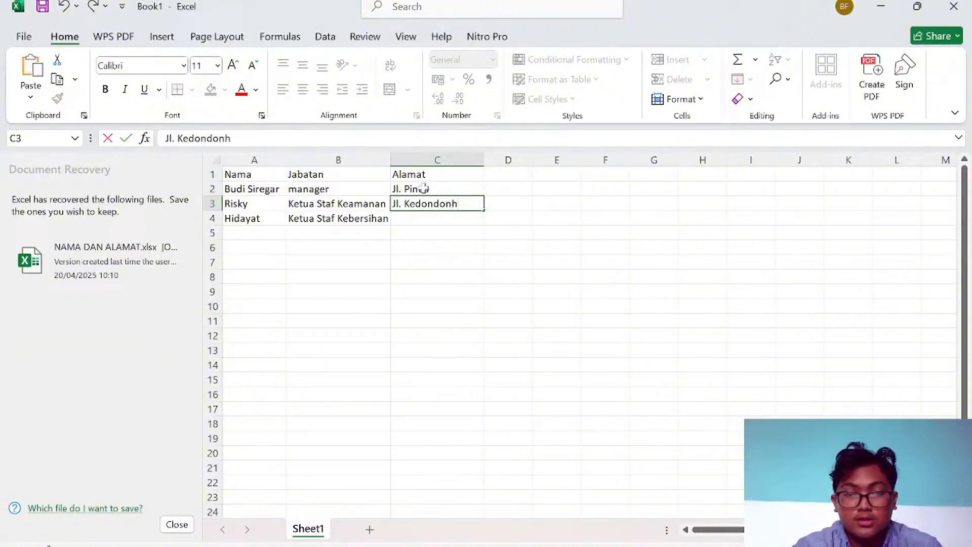
key(Return)
Correct the last letter of the street name in cell C3 to "g"
key(Up)
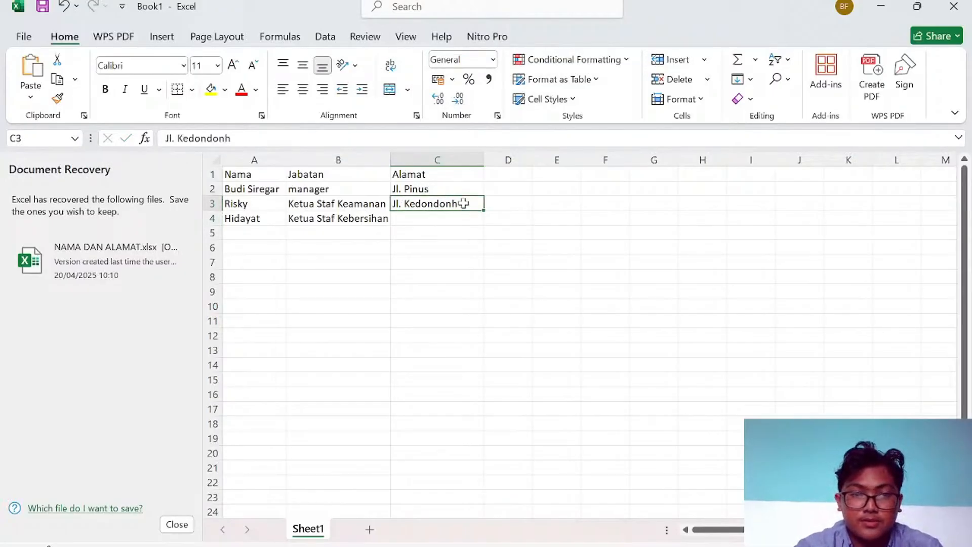
double_click(464, 203)
key(BackSpace)
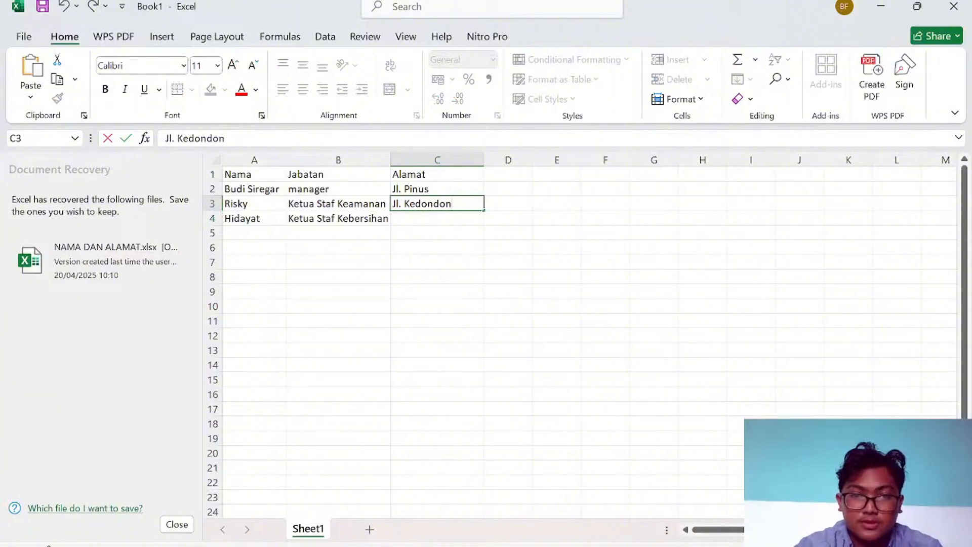
text(g)
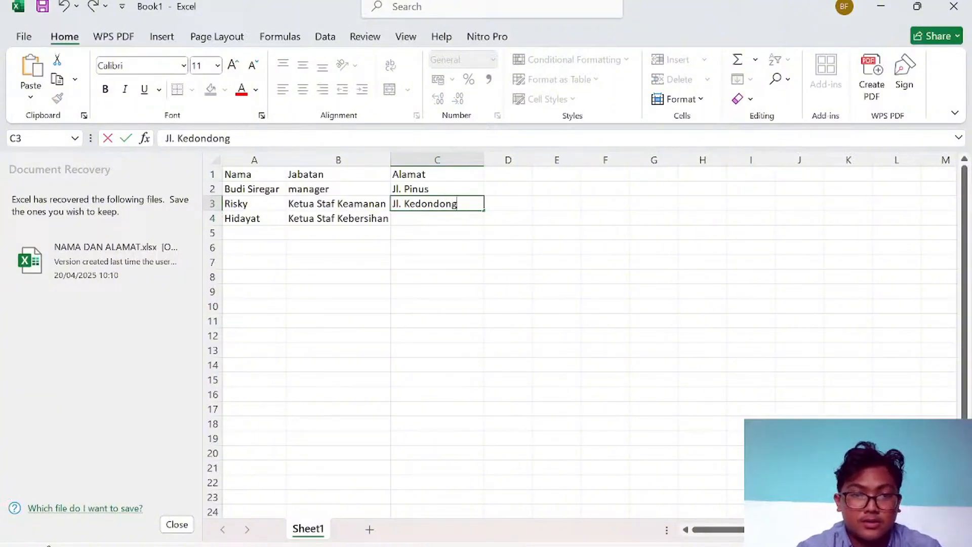
key(Return)
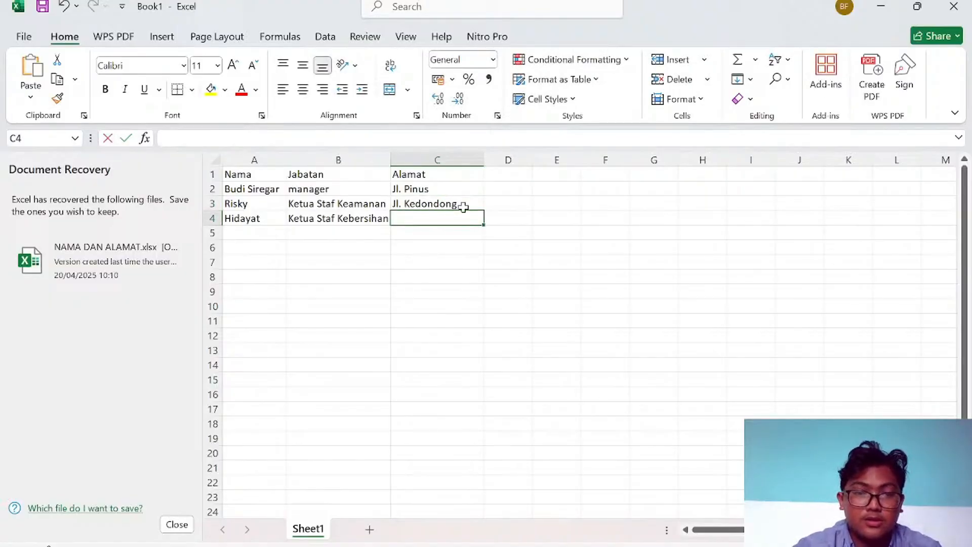
Enter the third person's street address in cell C4, starting with "Jl." and capitalizing each word of the street name
text(Jl)
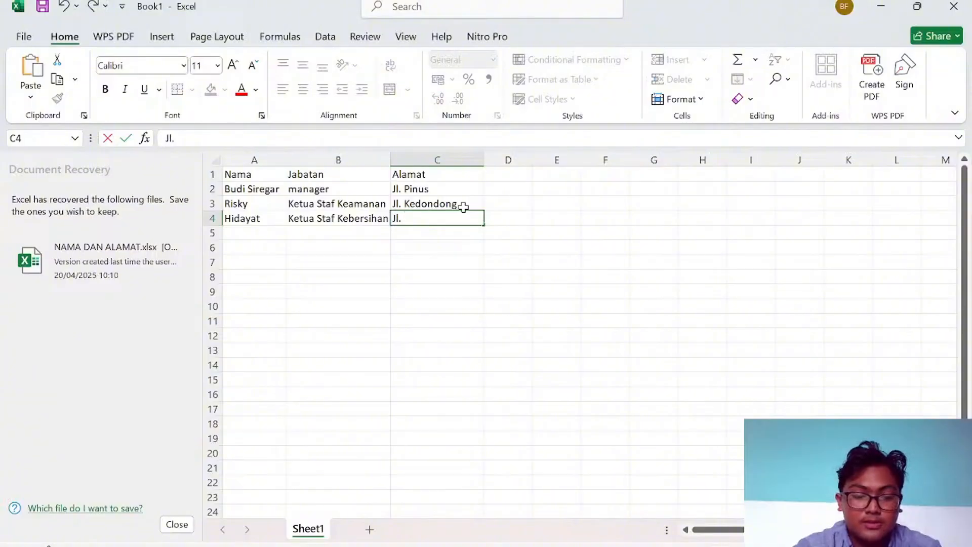
text(. mer)
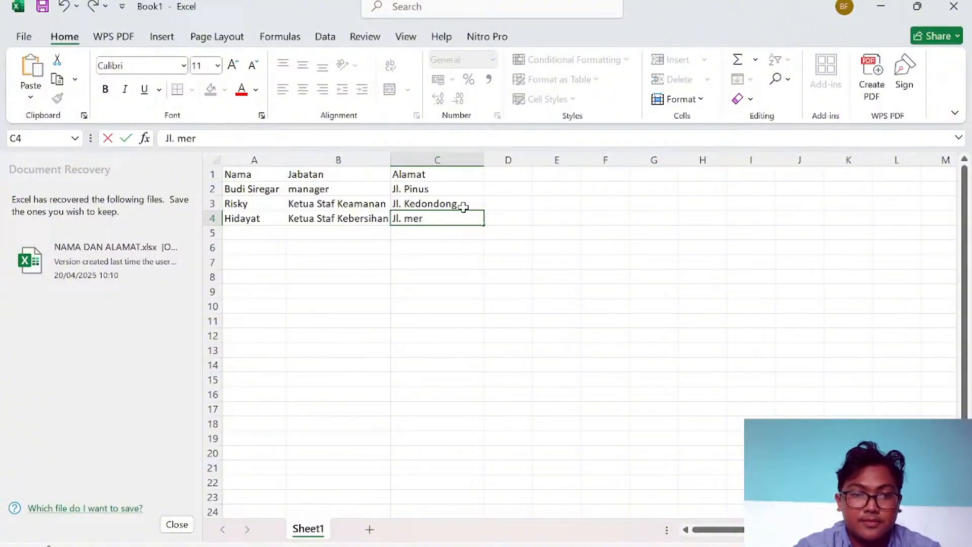
key(BackSpace)
key(BackSpace)
key(BackSpace)
text(Me)
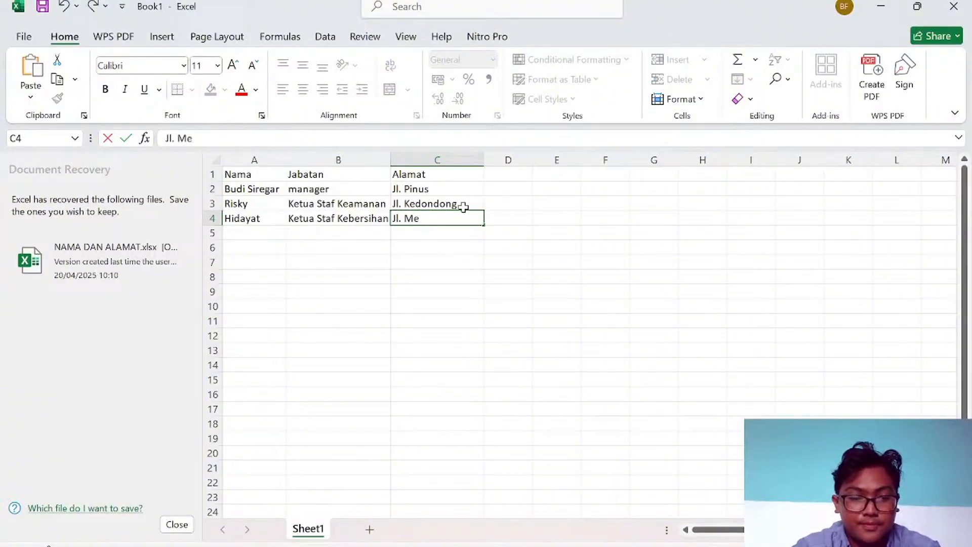
text(rdeka)
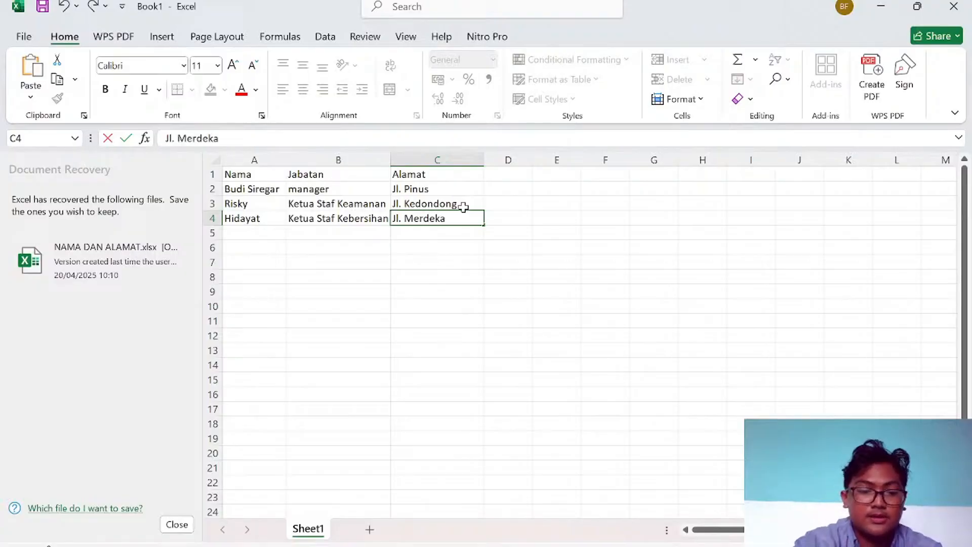
text( Raya)
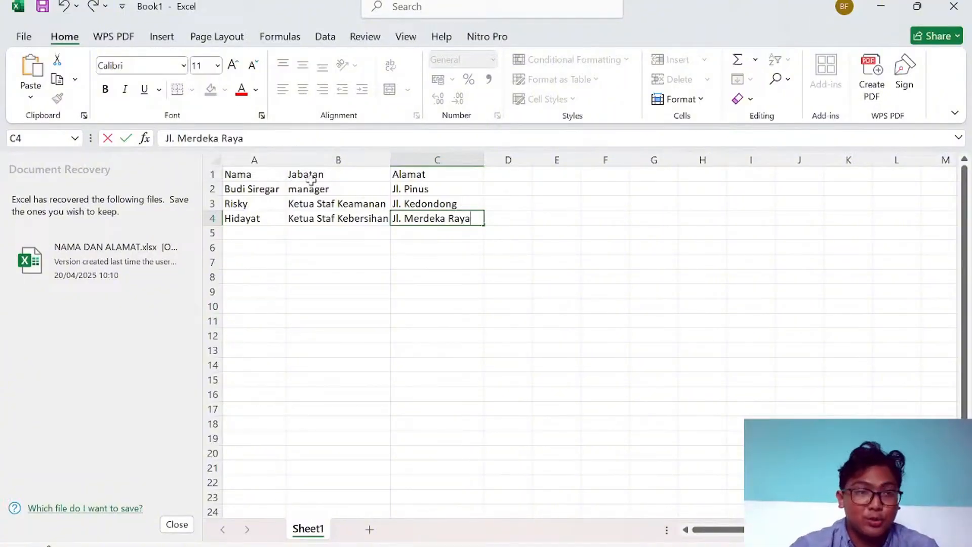
Start saving the workbook under a new name in the Downloads folder on this PC
click(29, 35)
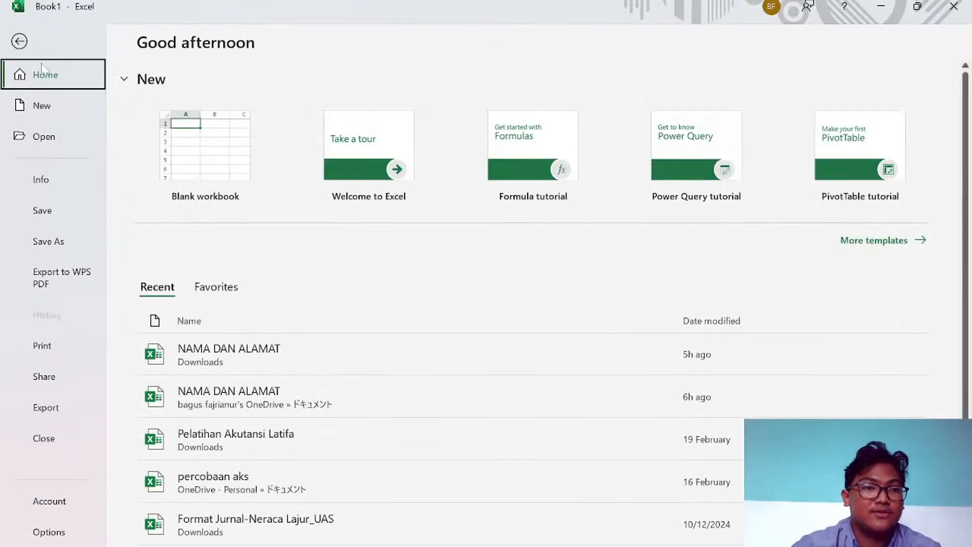
click(68, 238)
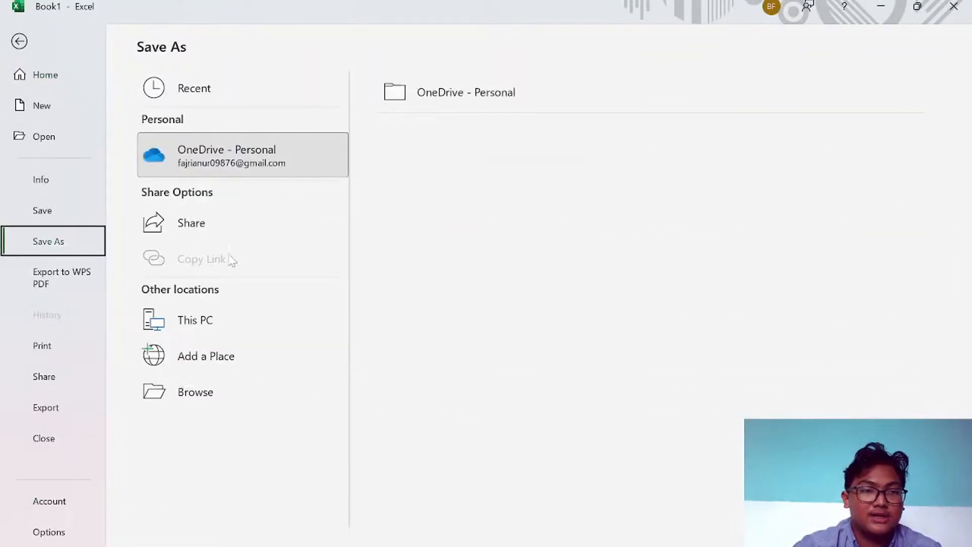
click(235, 324)
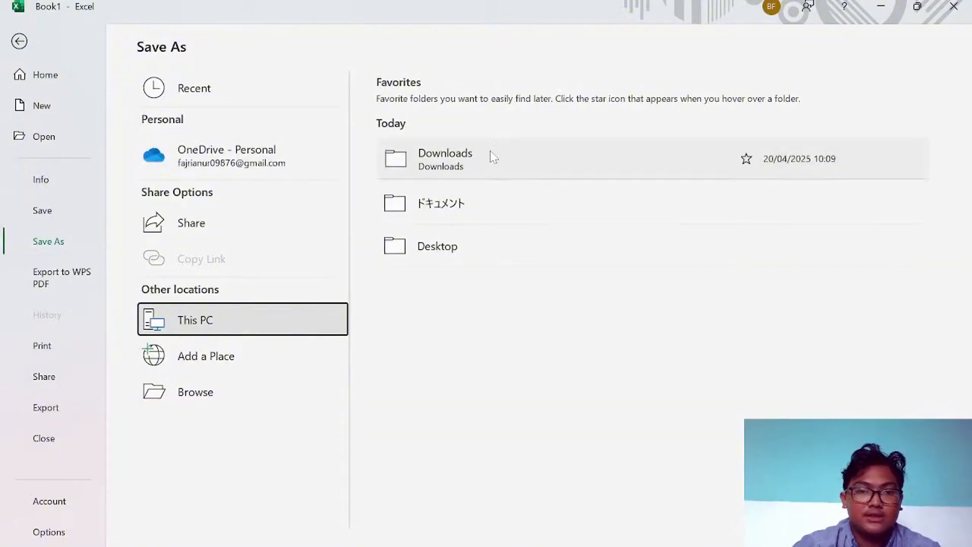
click(490, 152)
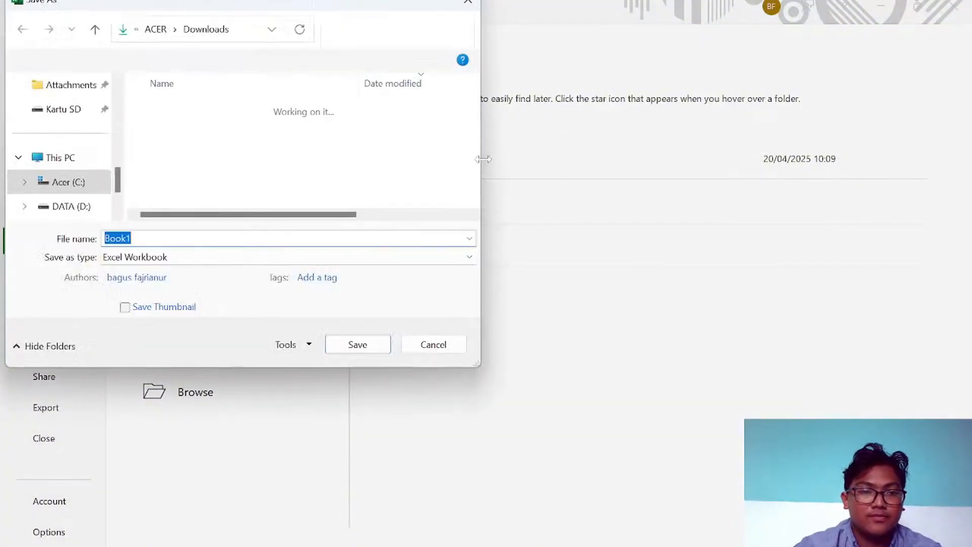
Name the workbook "daftar undangan" and save it as an Excel Workbook
click(152, 238)
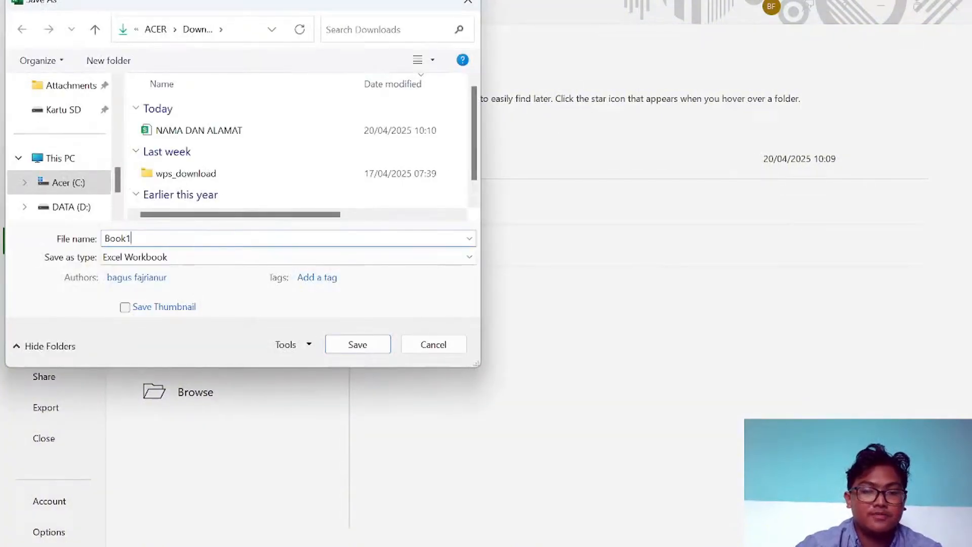
key(BackSpace)
key(BackSpace)
key(BackSpace)
key(BackSpace)
key(BackSpace)
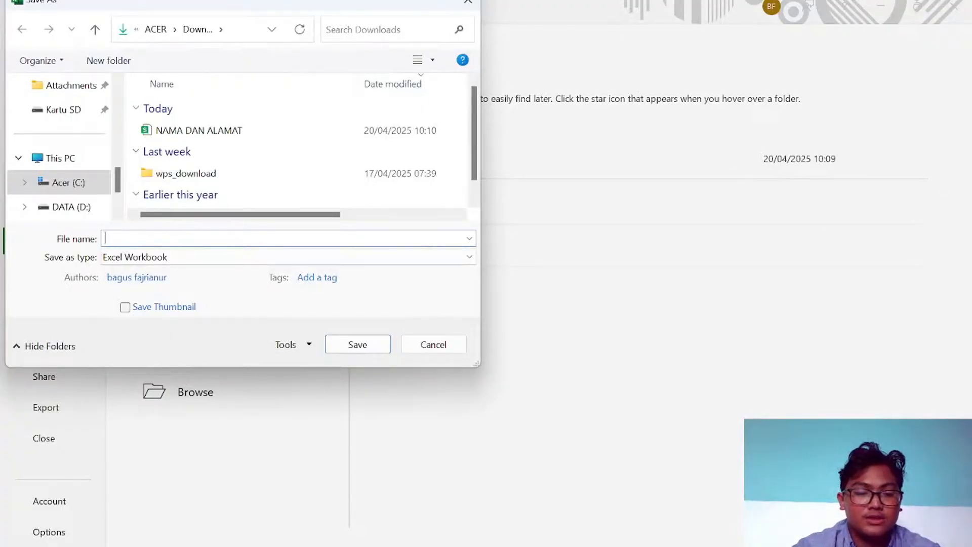
text(DA)
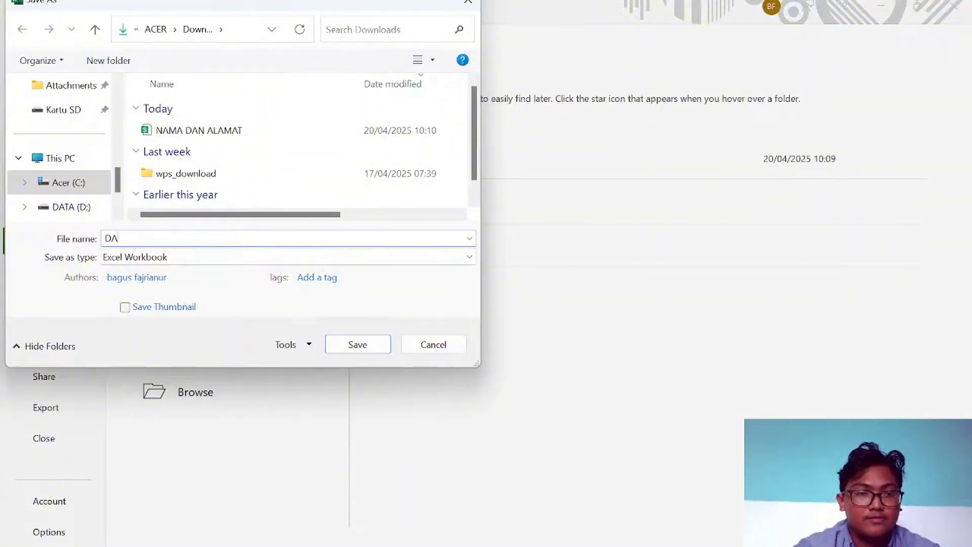
key(BackSpace)
key(BackSpace)
text(da)
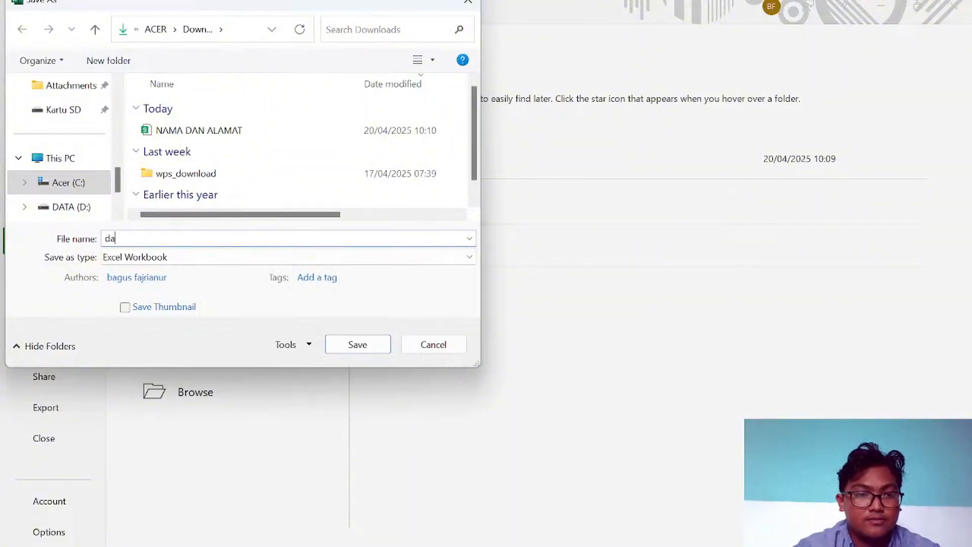
text(ftar u)
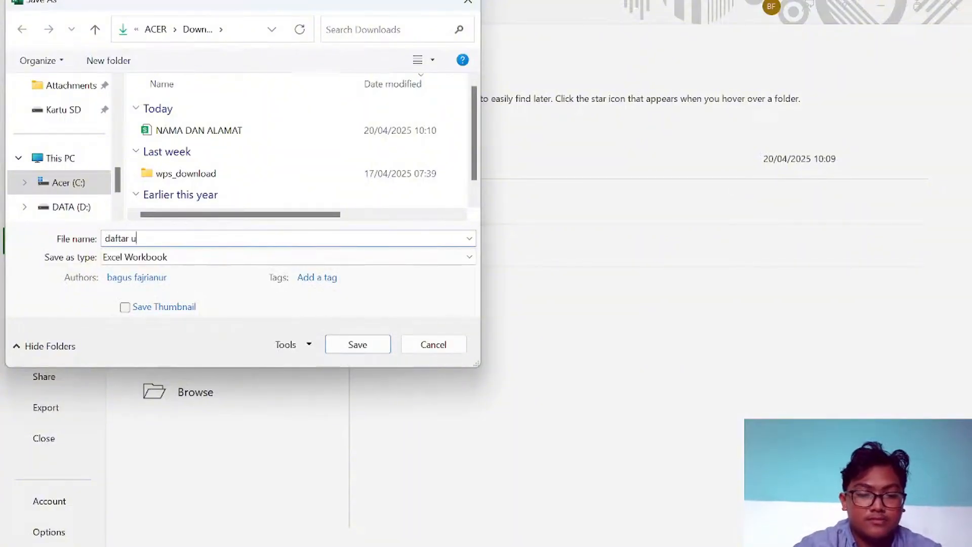
text(ndangan)
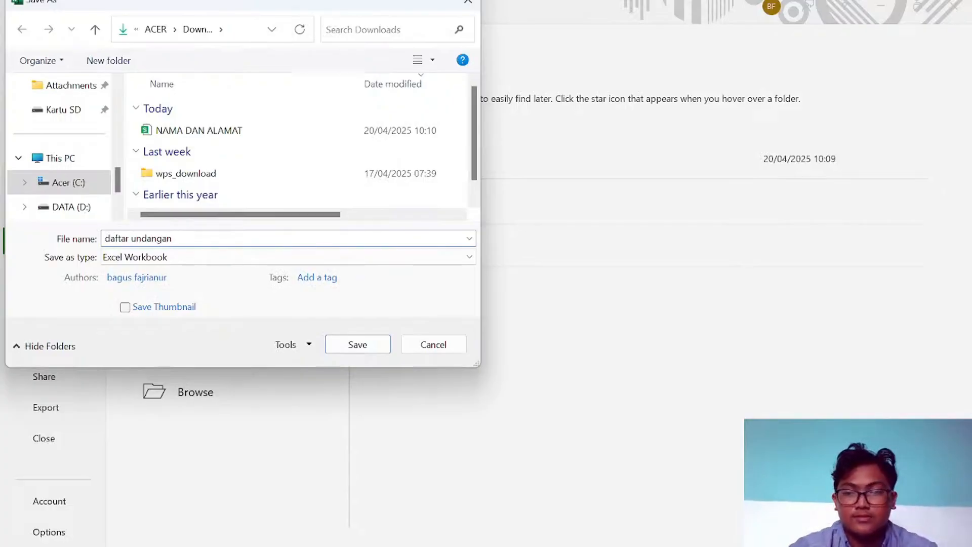
click(352, 343)
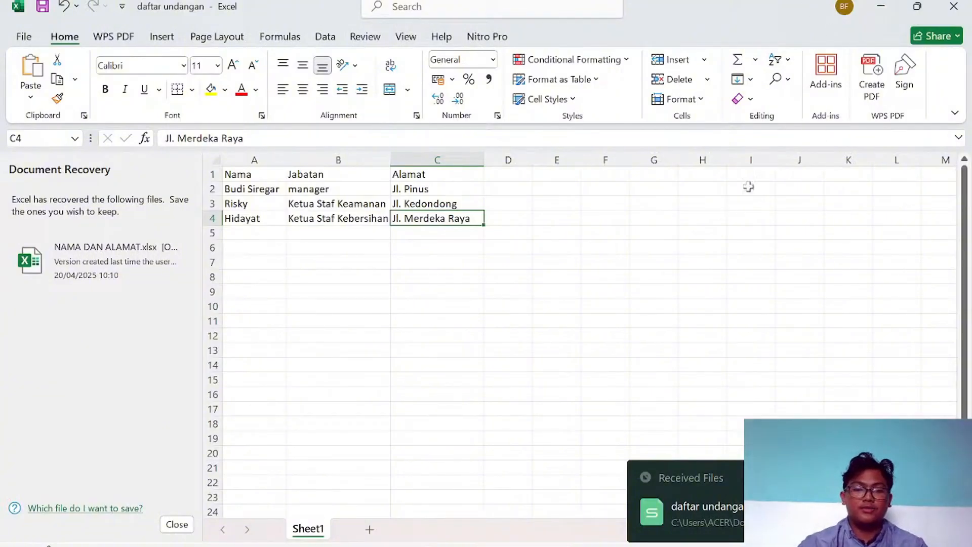
Close the Excel workbook, start Word and create a blank document
click(953, 6)
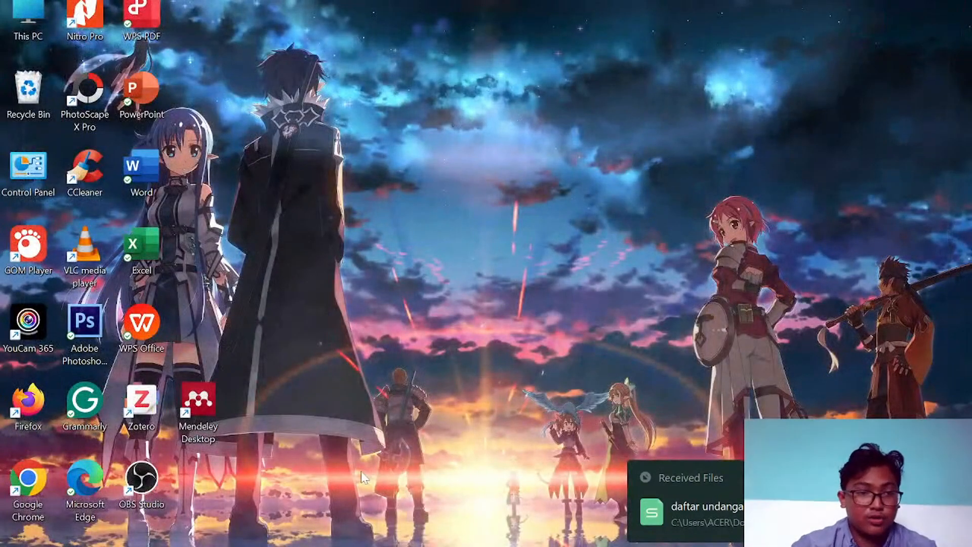
double_click(144, 175)
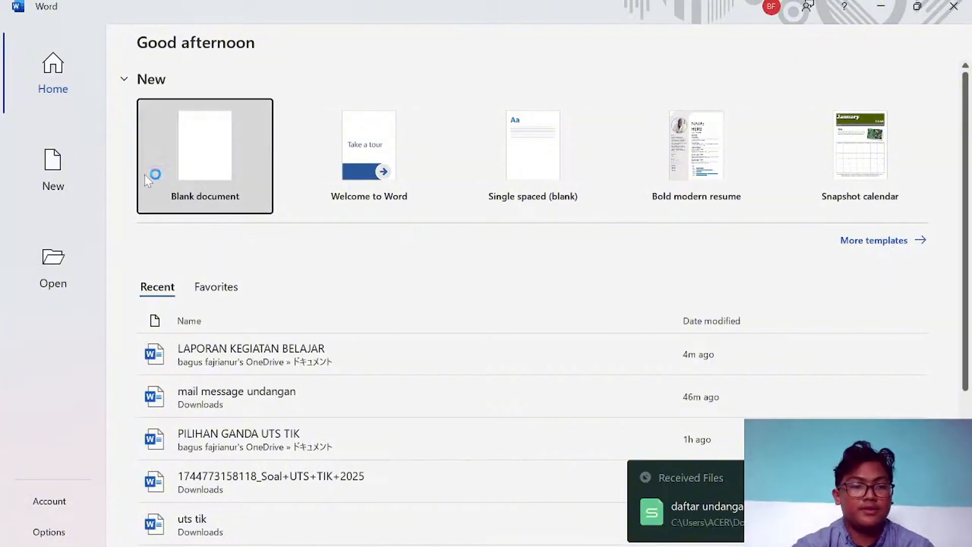
click(145, 175)
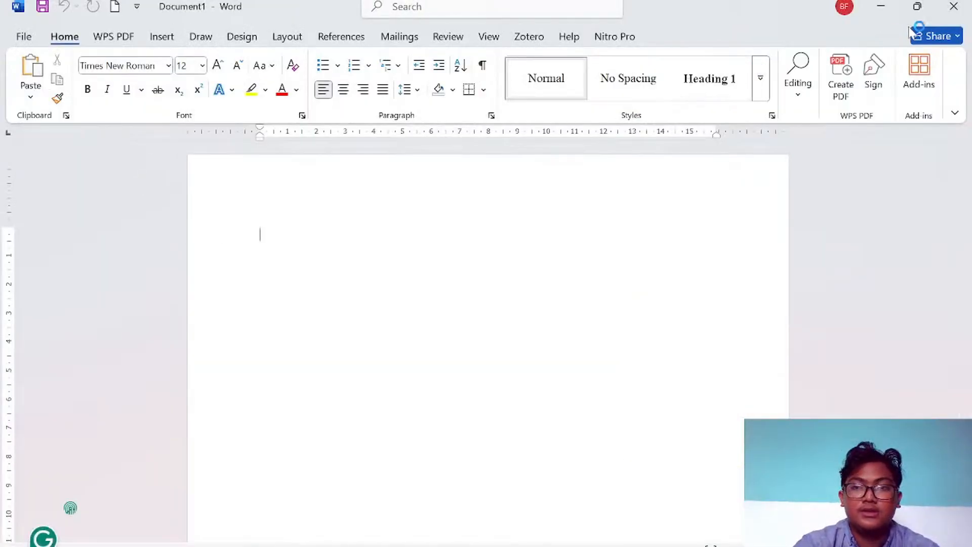
mouse_move(913, 19)
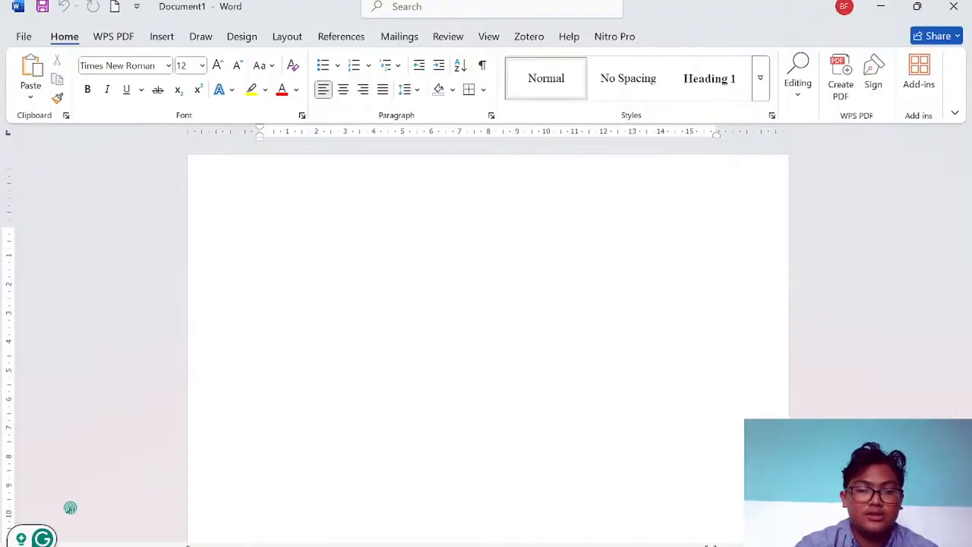
click(916, 7)
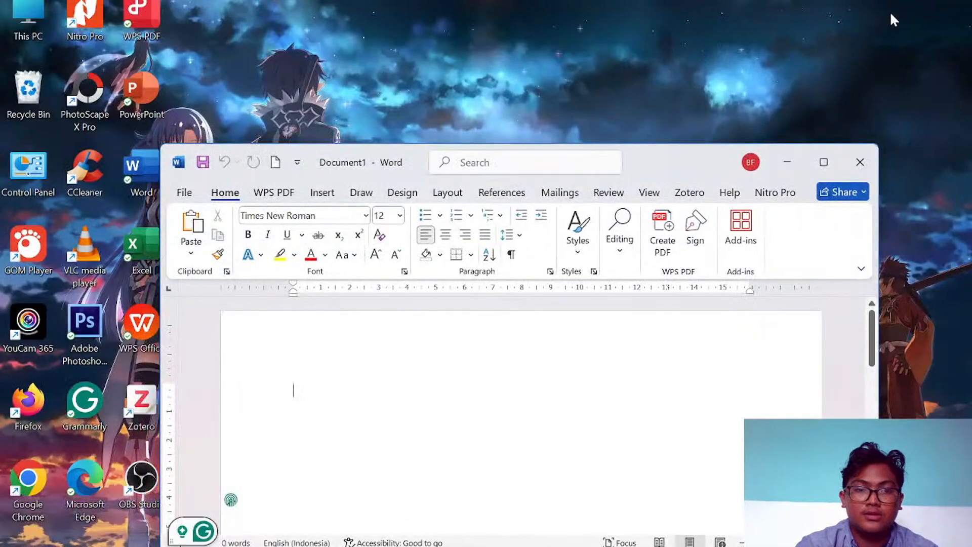
click(824, 162)
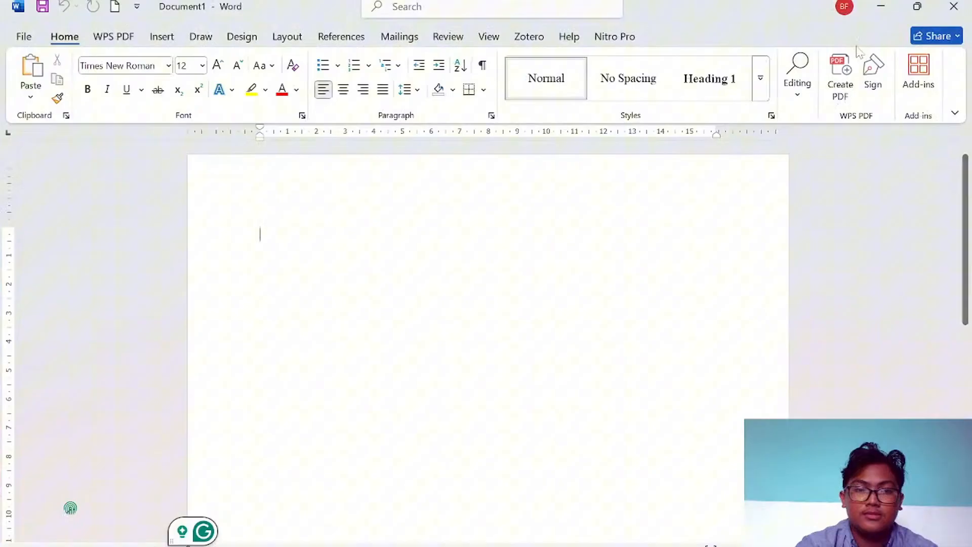
Switch to the Downloads folder, open the "mail message undangan" document in WPS Office and look through the letter
click(922, 5)
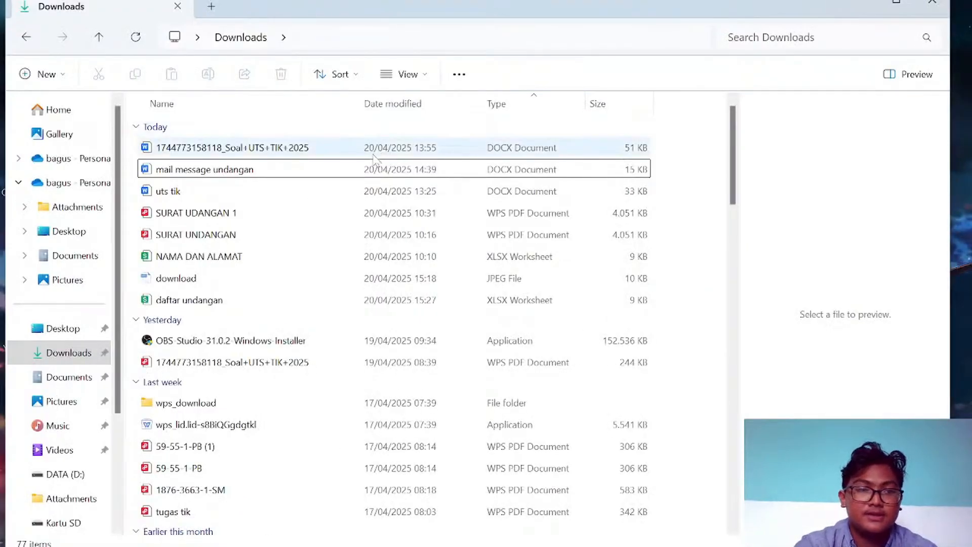
click(369, 161)
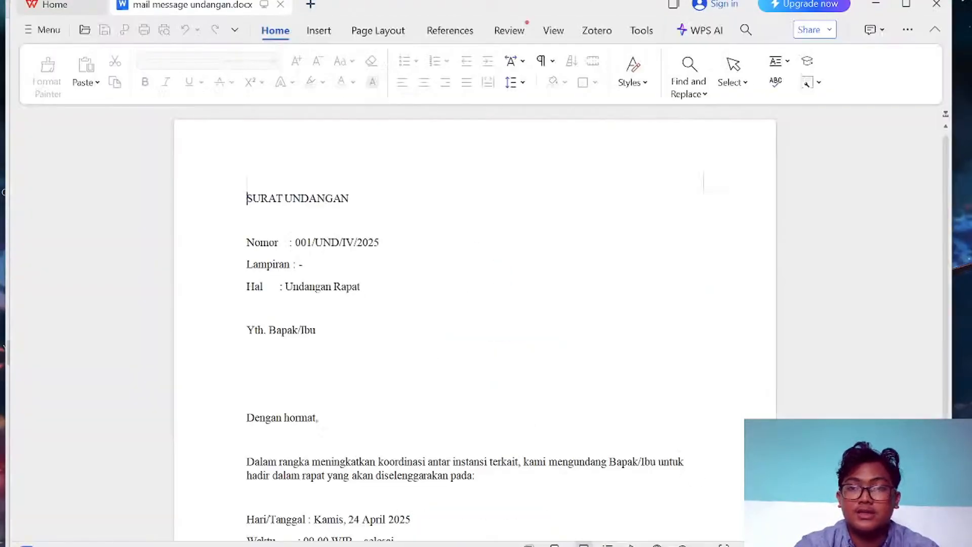
scroll(475, 334, down, 5)
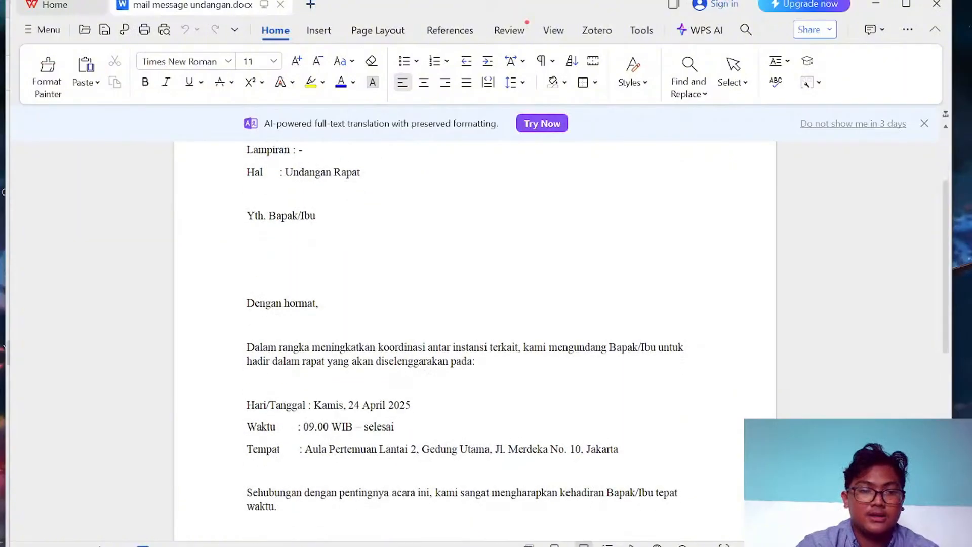
scroll(475, 278, down, 5)
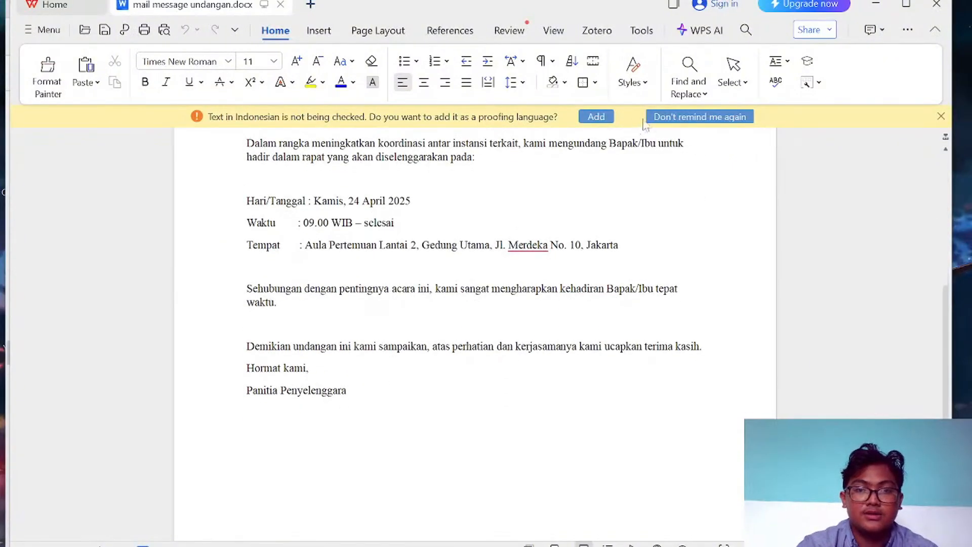
scroll(474, 329, up, 8)
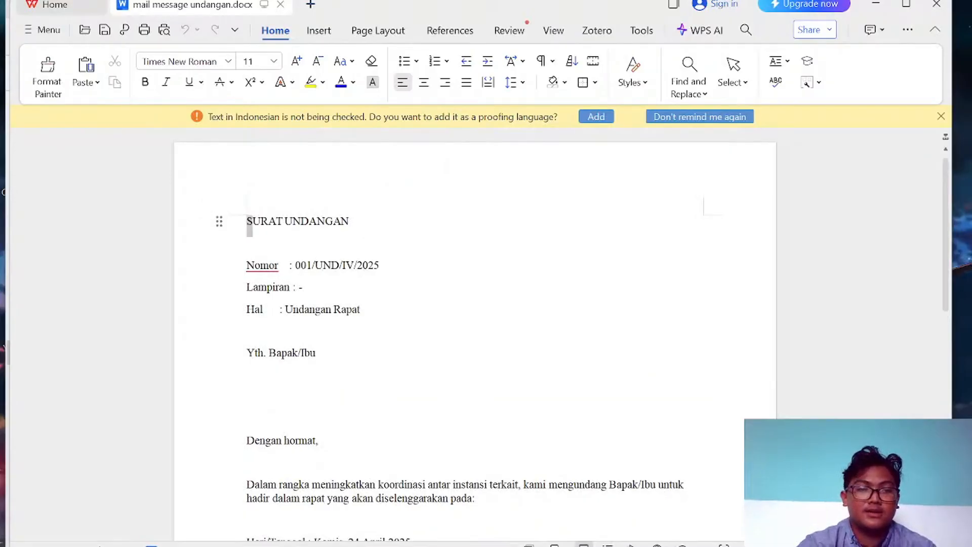
Copy the whole letter from "SURAT UNDANGAN" to "Panitia Penyelenggara" and paste it into the blank document in Word
drag(247, 221, 477, 269)
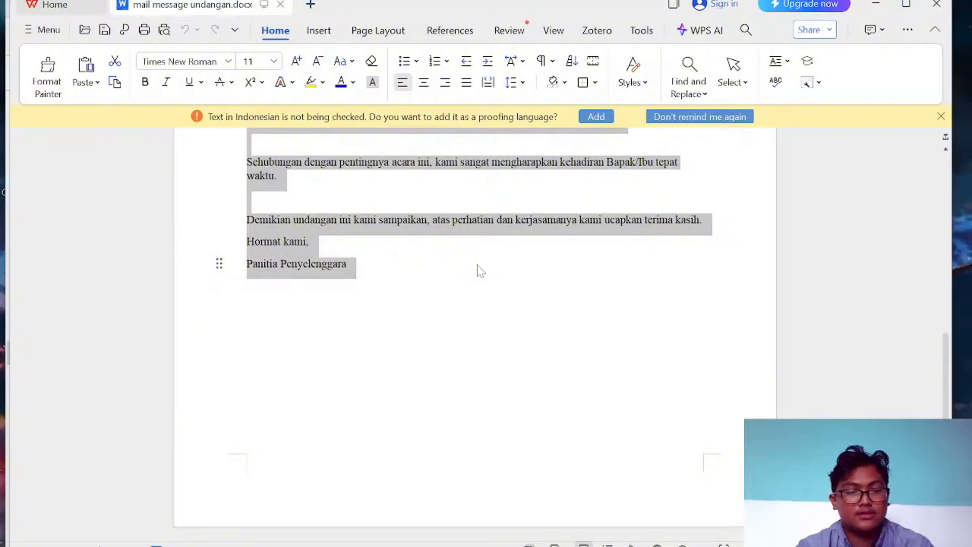
click(516, 282)
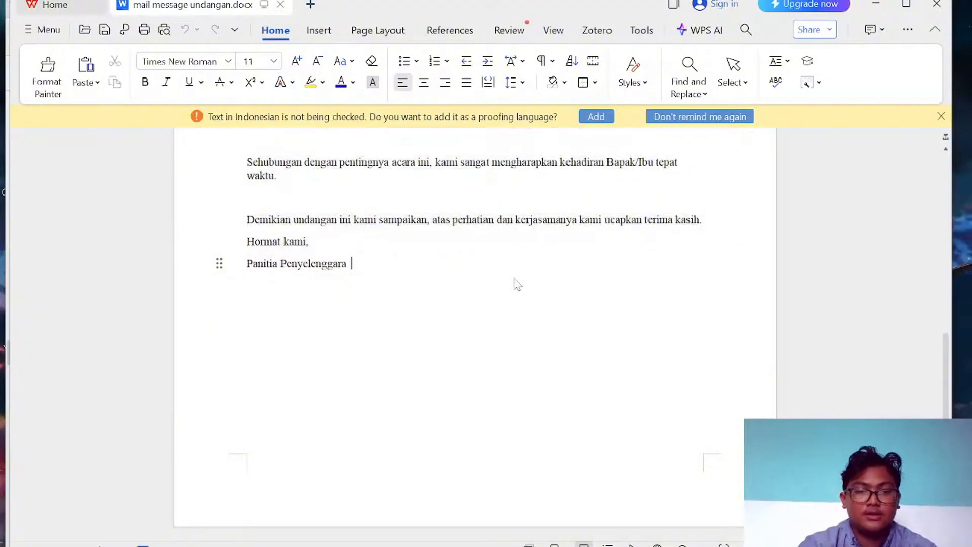
click(663, 501)
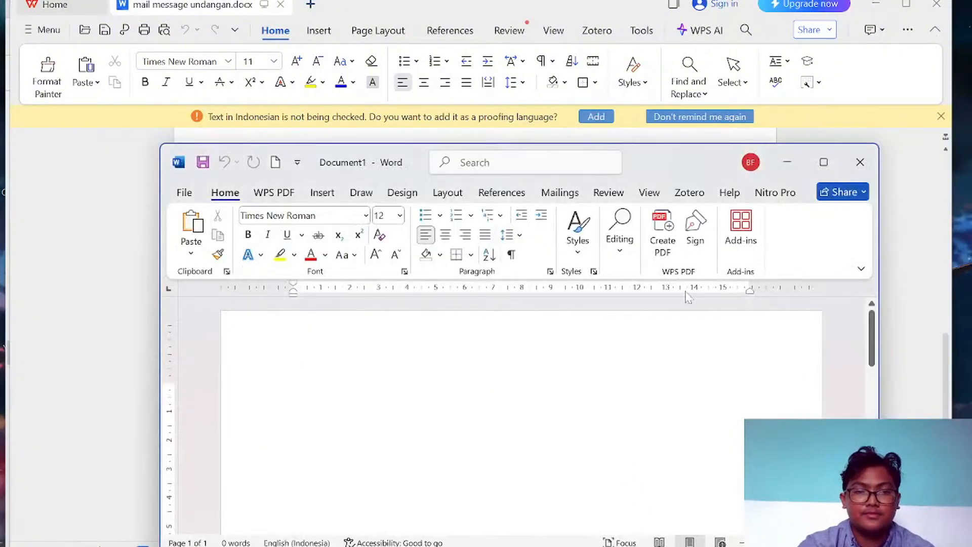
click(822, 171)
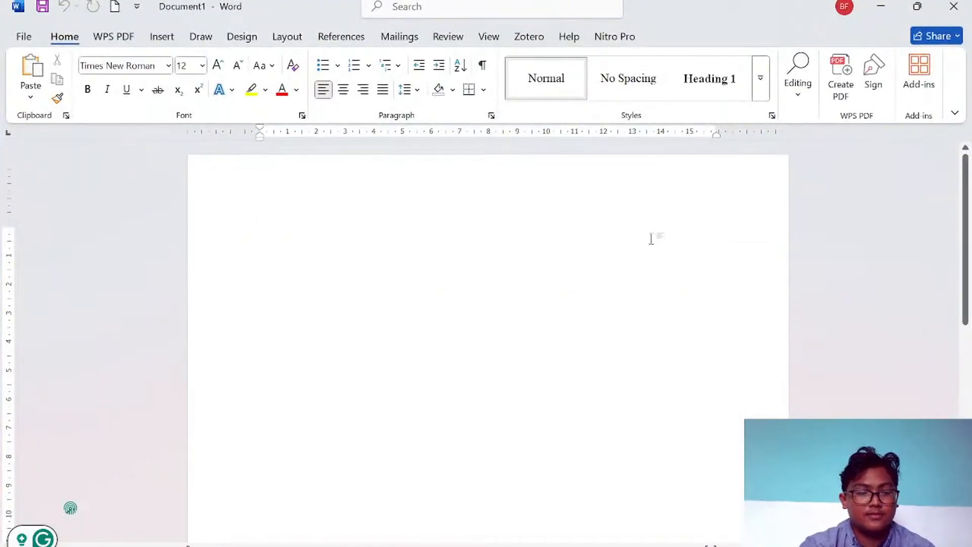
key(ctrl+v)
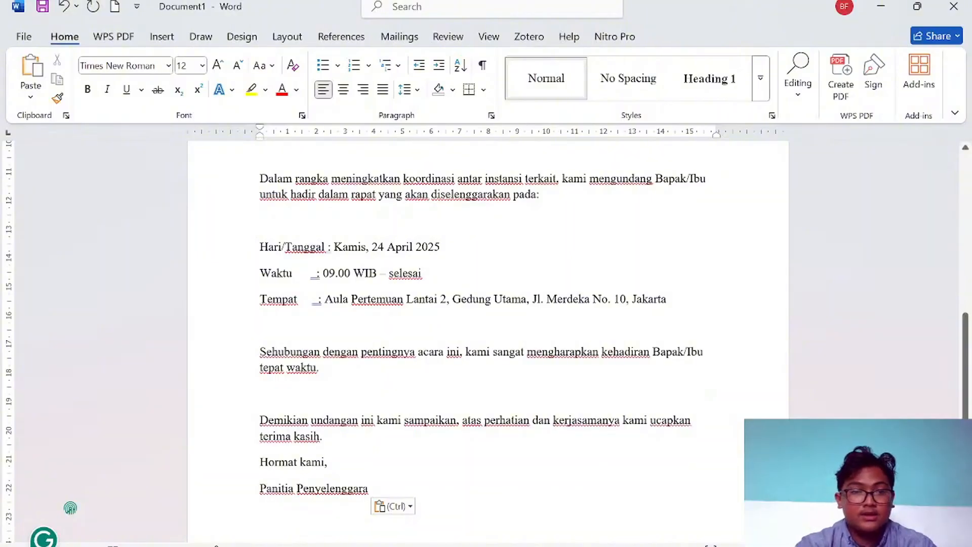
scroll(486, 334, up, 6)
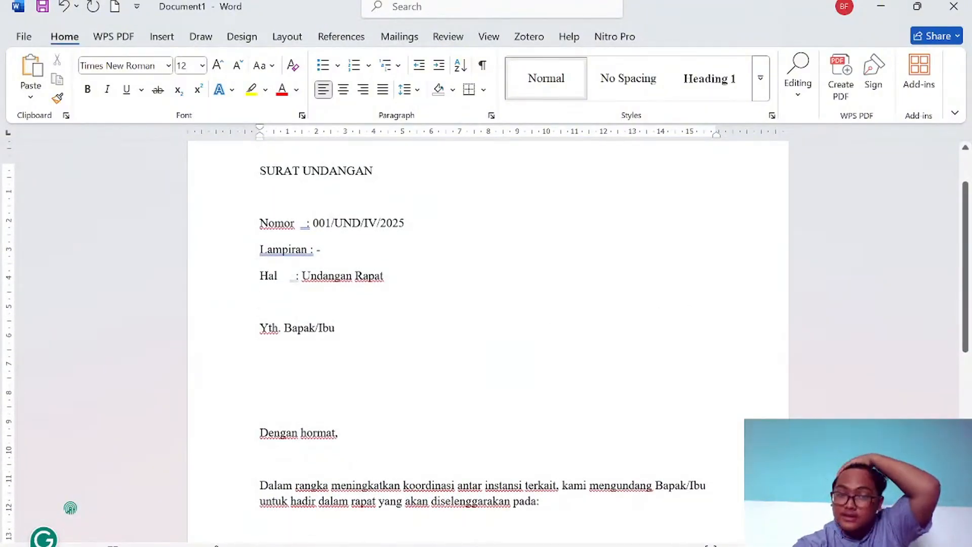
Use the existing list "daftar undangan" from the Downloads folder as the mail merge recipients, taking Sheet1$ with first-row column headers
click(264, 354)
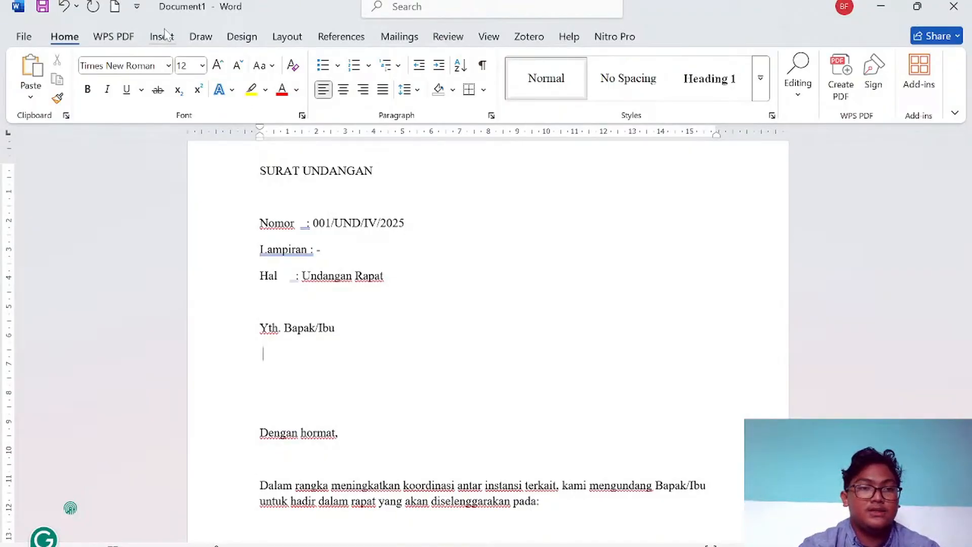
click(390, 37)
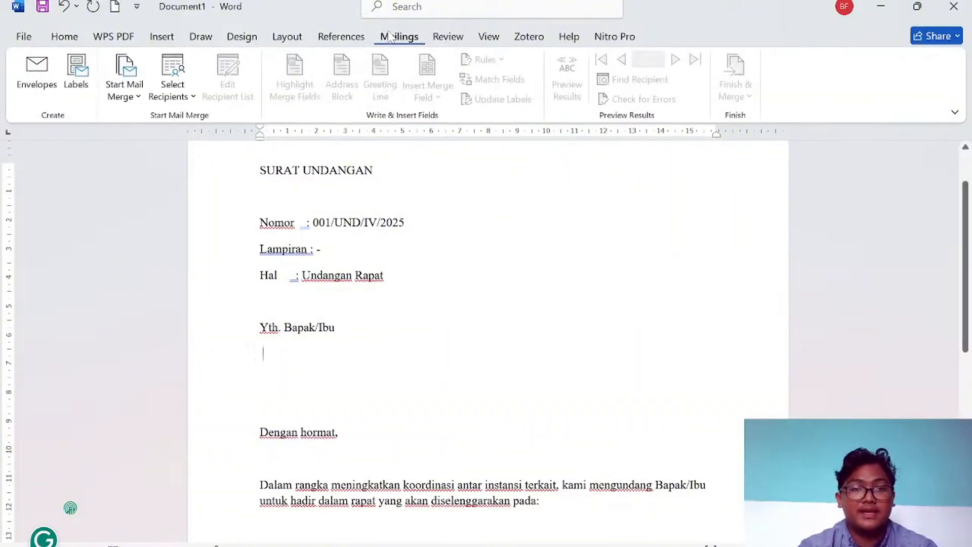
click(132, 91)
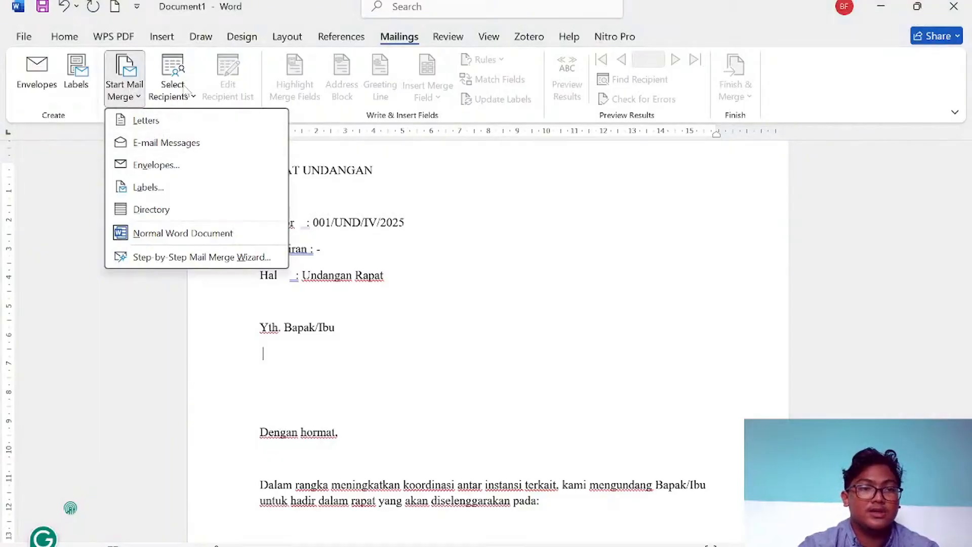
click(93, 356)
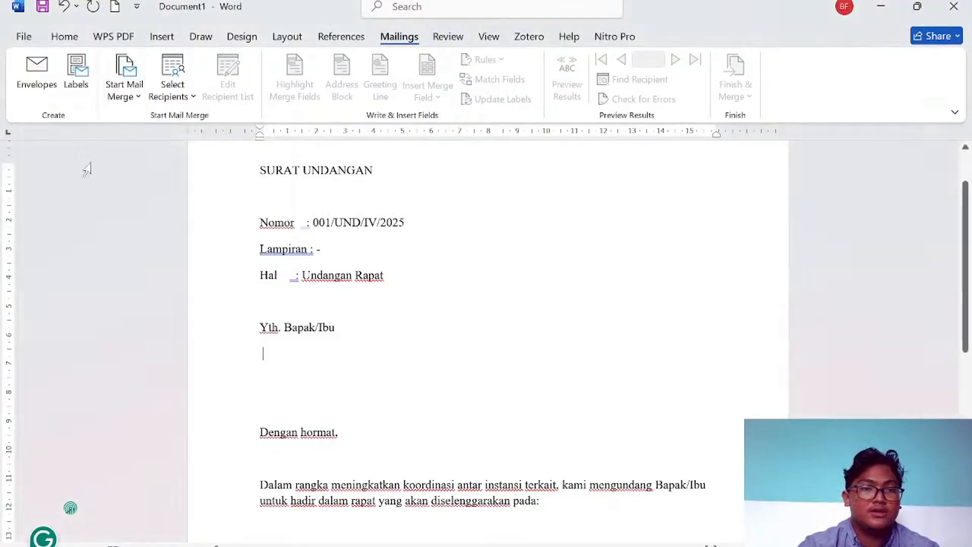
click(172, 86)
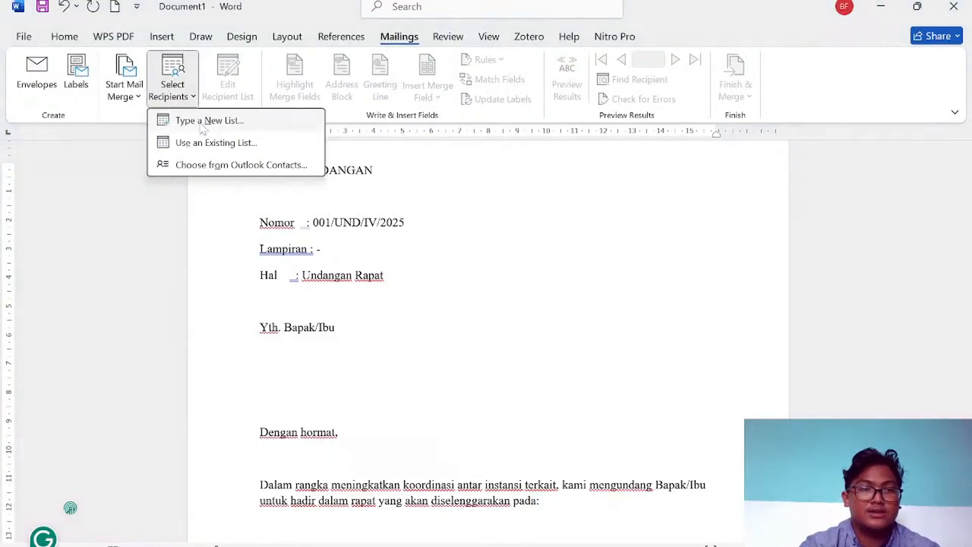
click(233, 142)
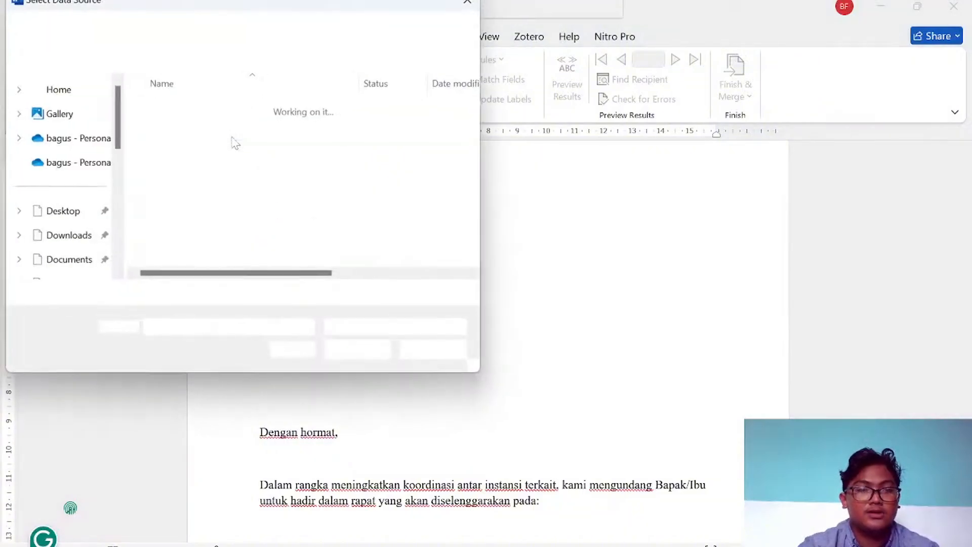
scroll(81, 219, up, 5)
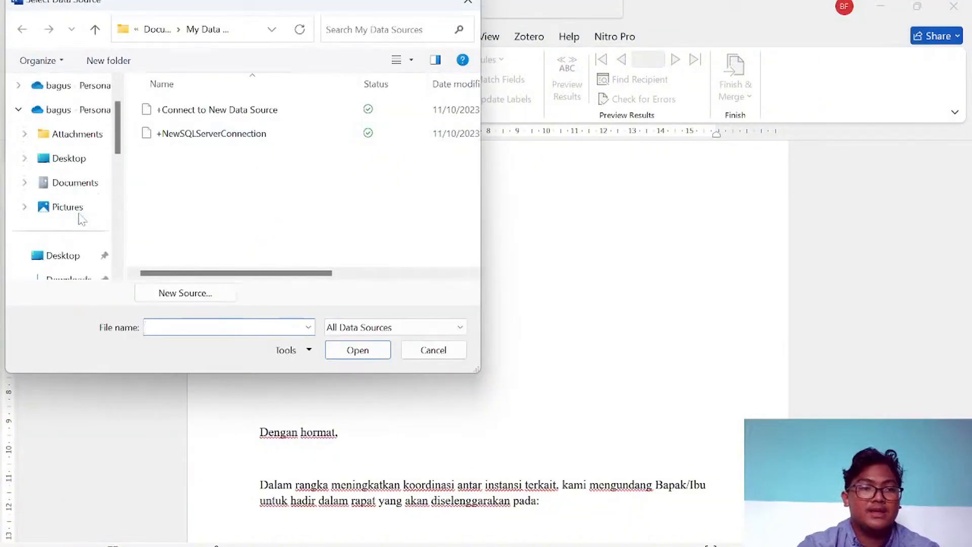
scroll(81, 219, up, 2)
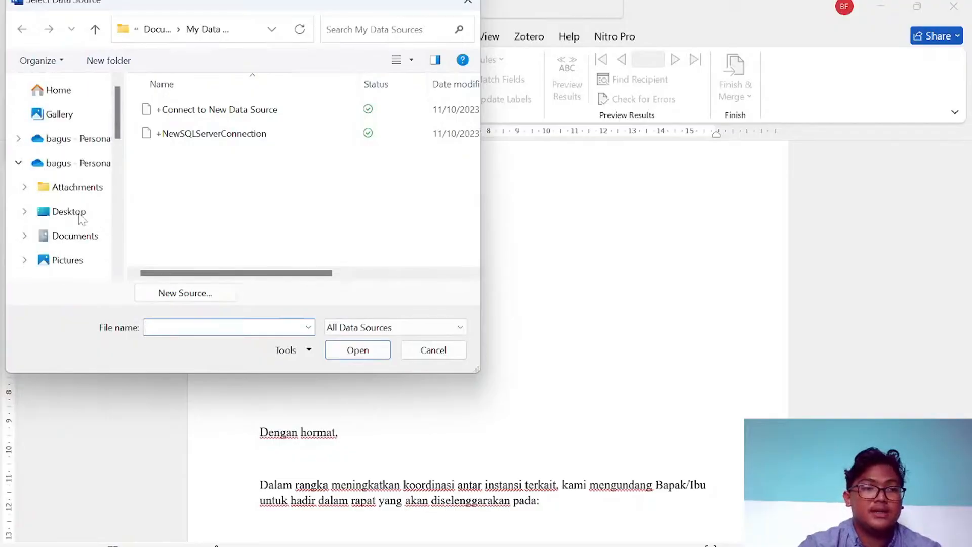
scroll(86, 186, down, 5)
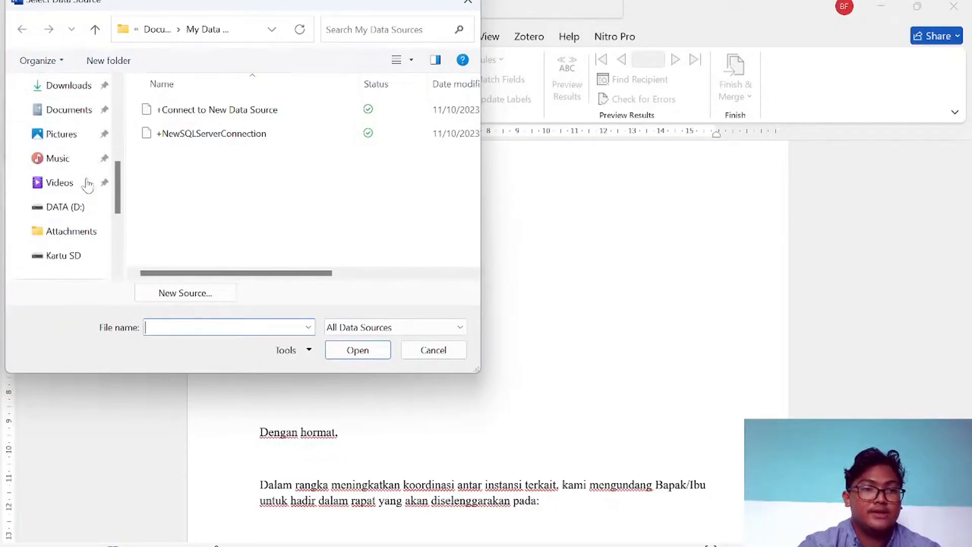
click(91, 83)
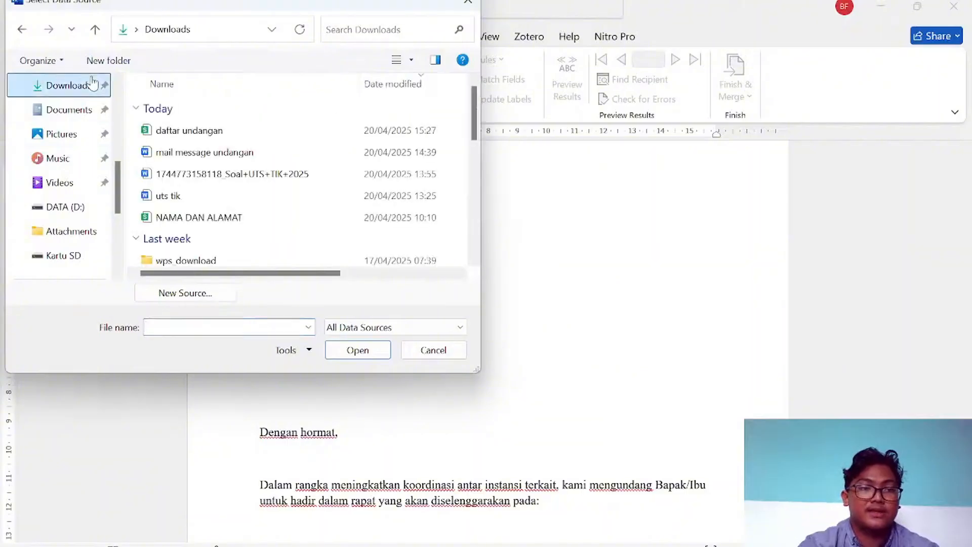
click(218, 130)
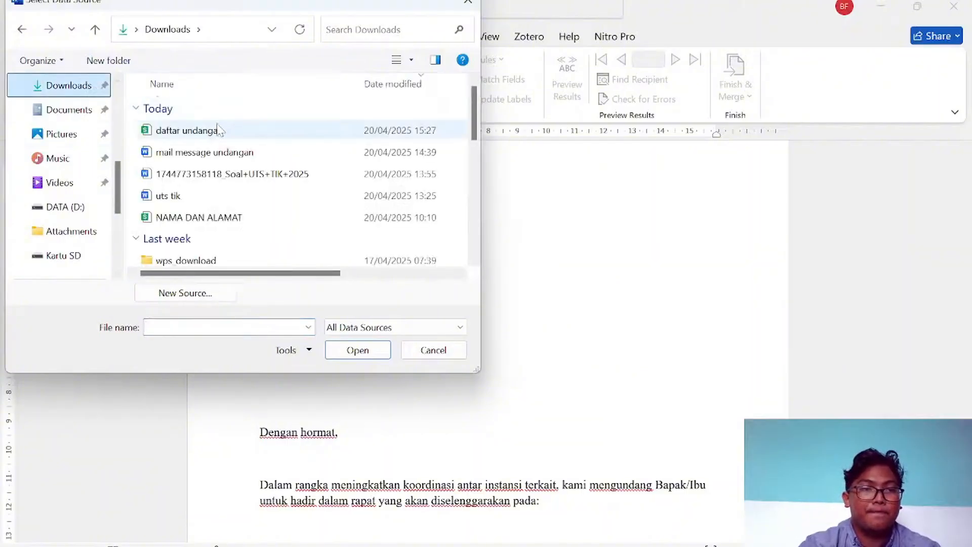
click(339, 353)
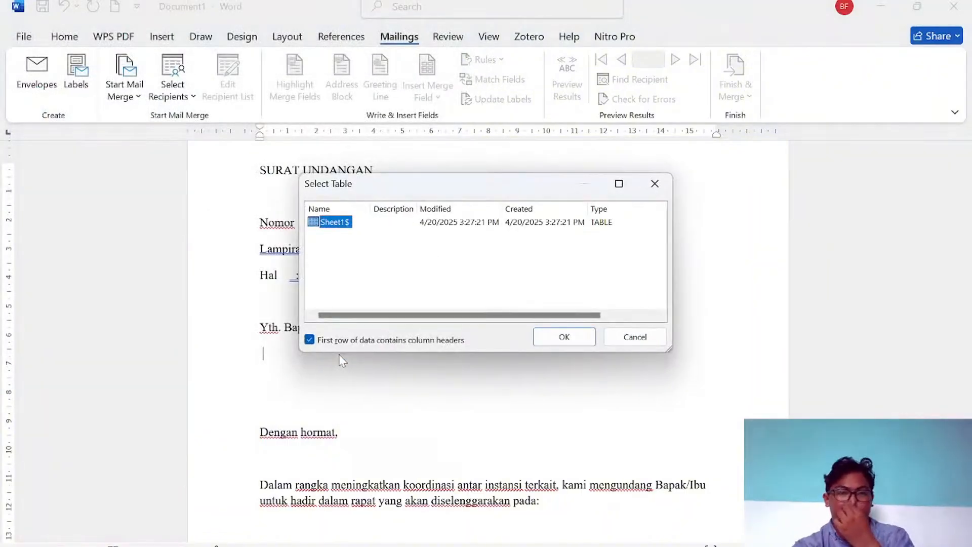
click(562, 336)
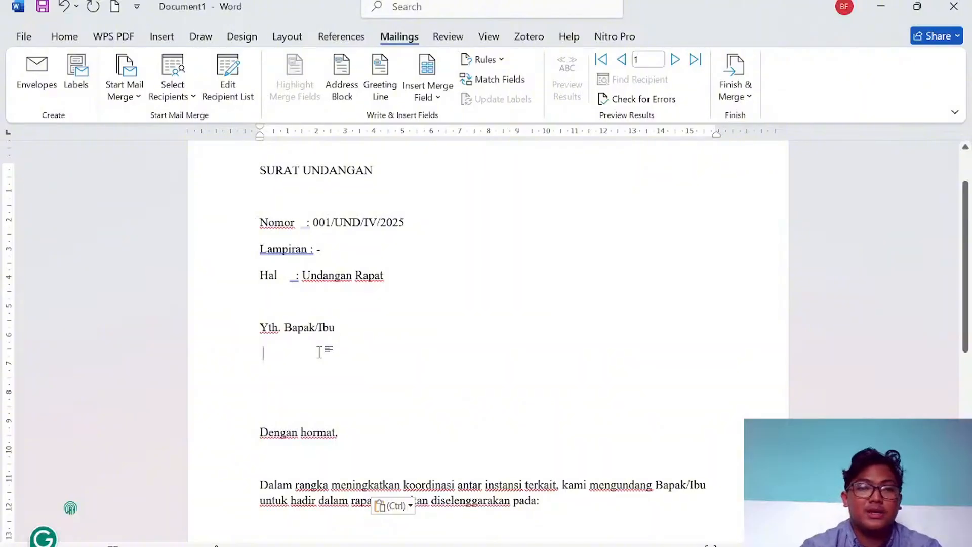
Insert the Nama merge field on the empty line below "Yth. Bapak/Ibu"
click(416, 97)
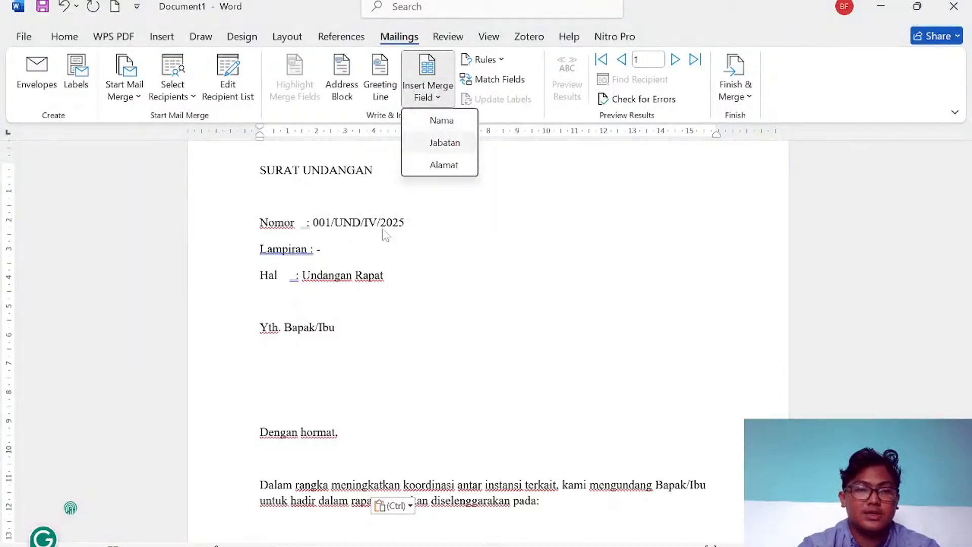
click(462, 127)
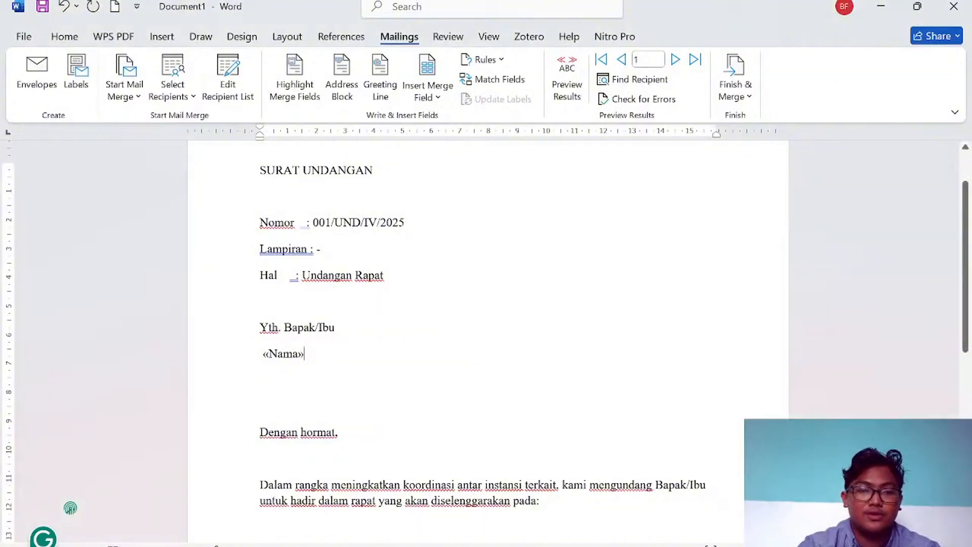
key(Return)
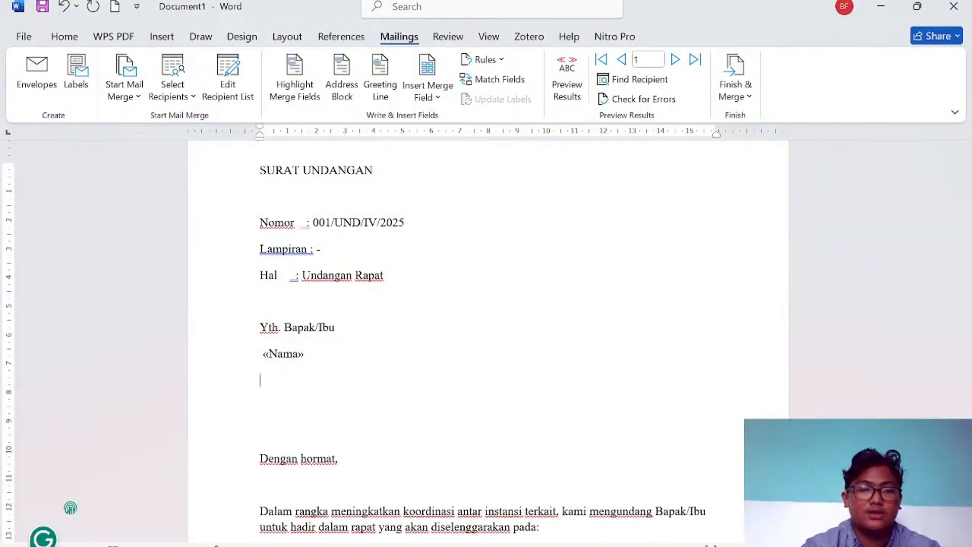
key(BackSpace)
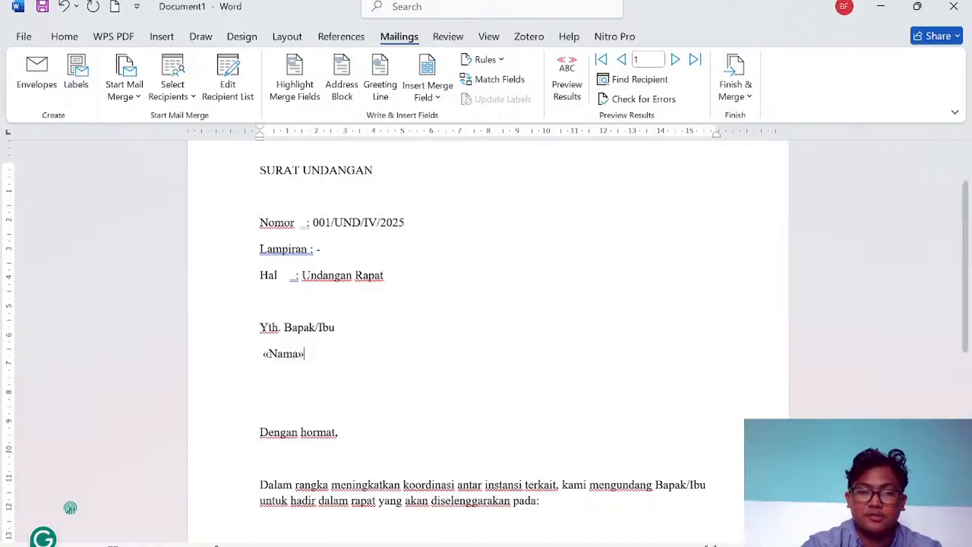
Insert the Jabatan and Alamat merge fields on the two lines below Nama, leaving a blank line before "Dengan hormat"
key(Down)
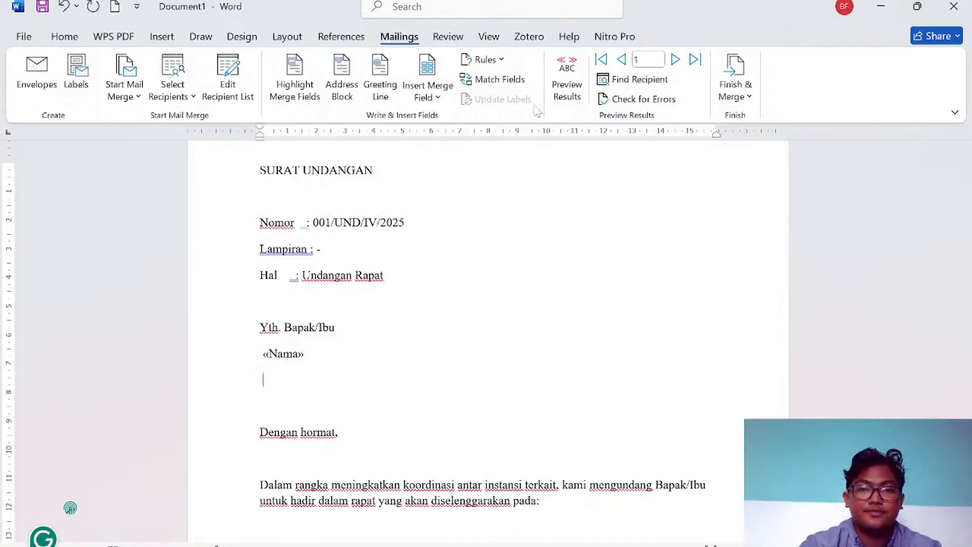
click(427, 97)
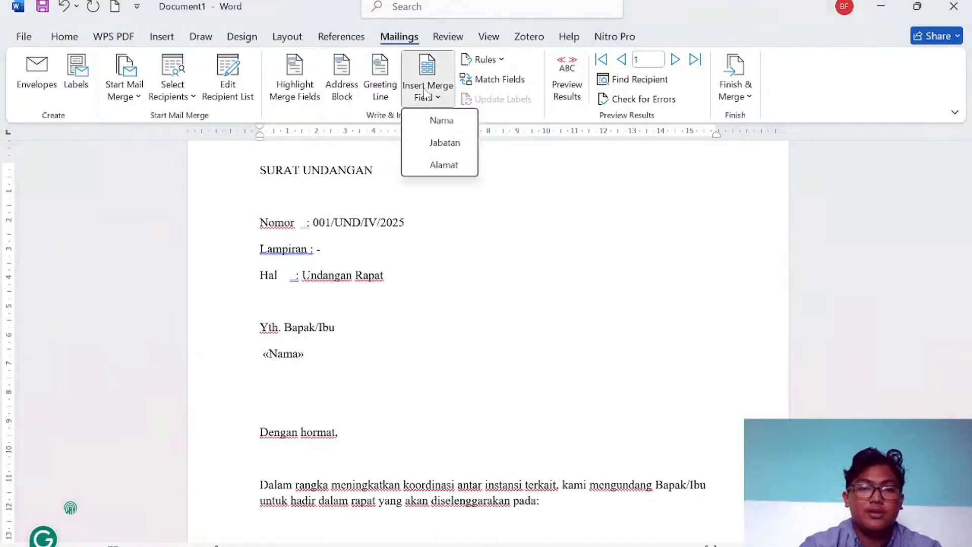
click(444, 142)
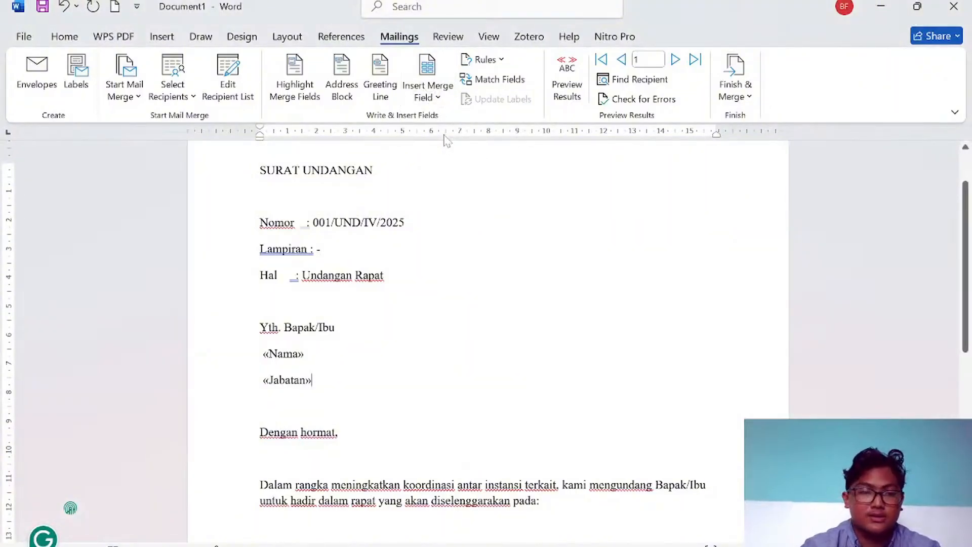
key(Down)
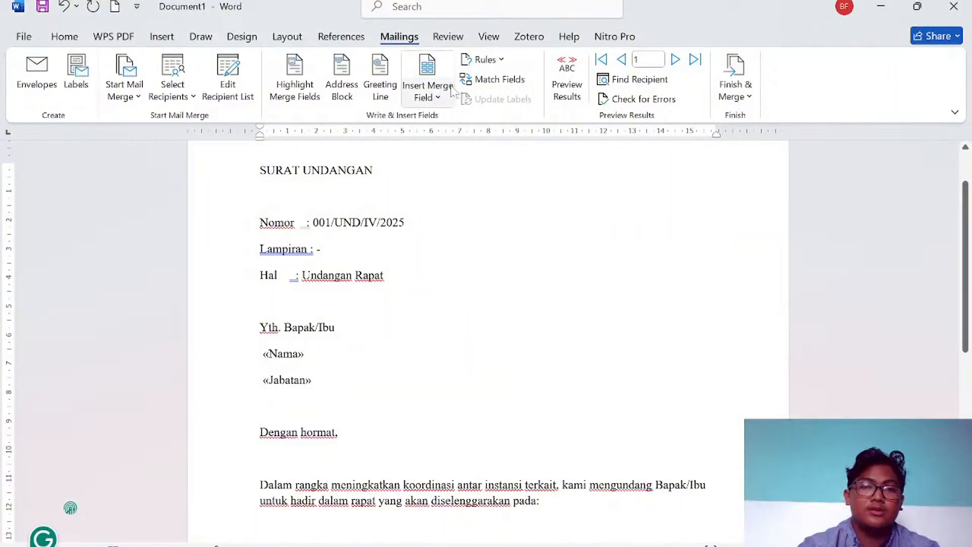
click(451, 92)
click(445, 162)
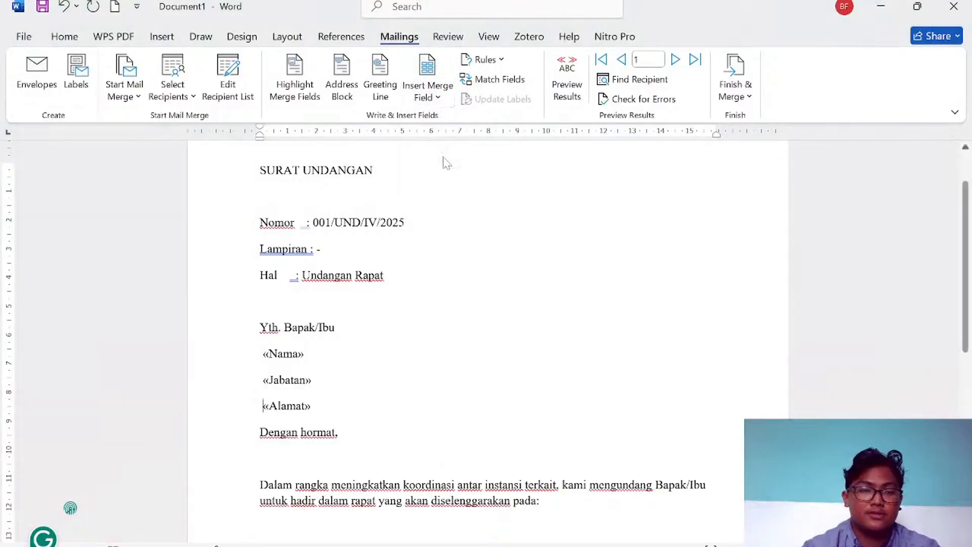
key(Return)
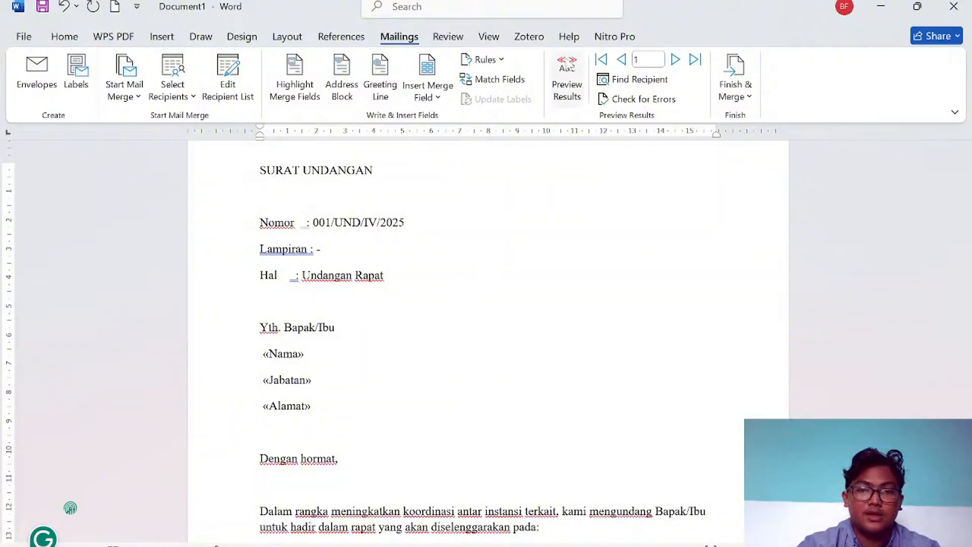
Preview the merged letter and go forward and back through the three recipient records
click(567, 76)
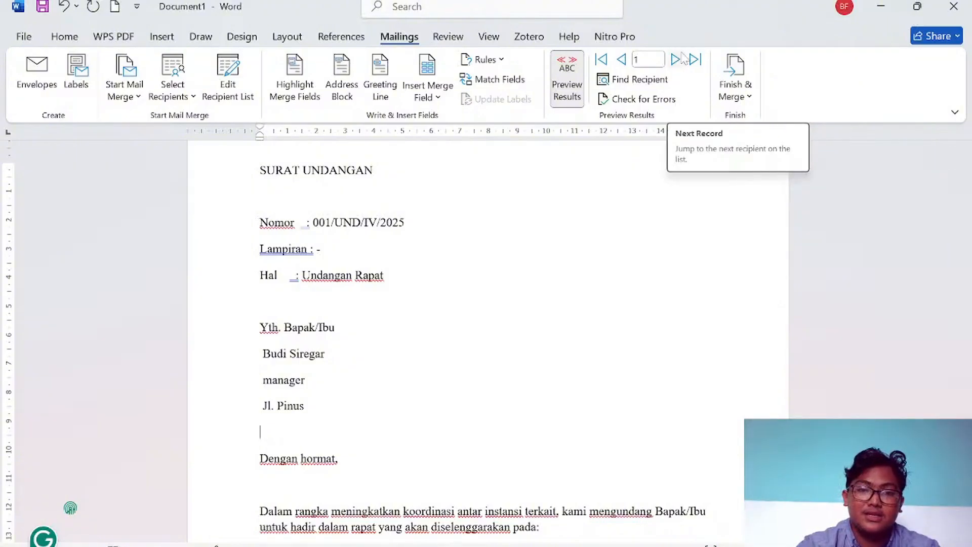
click(682, 56)
click(676, 59)
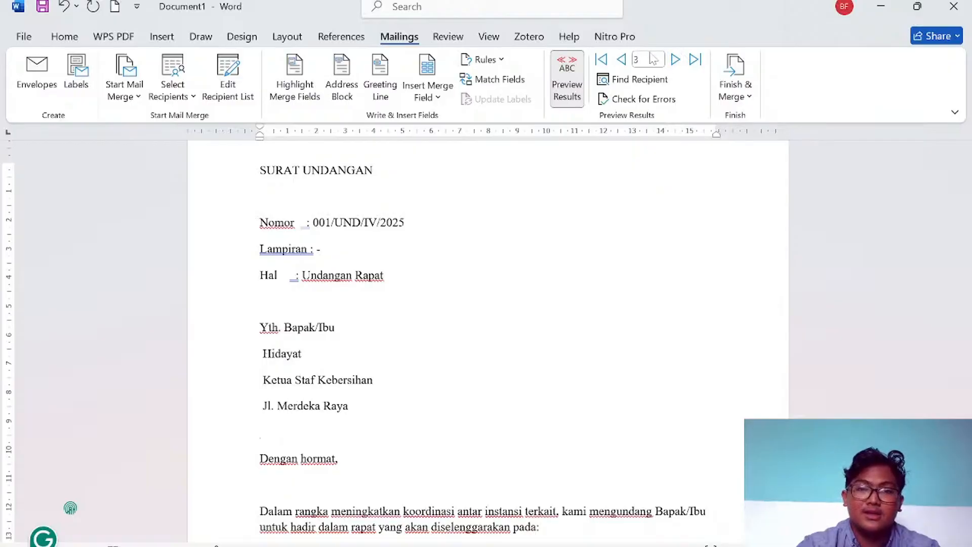
click(627, 60)
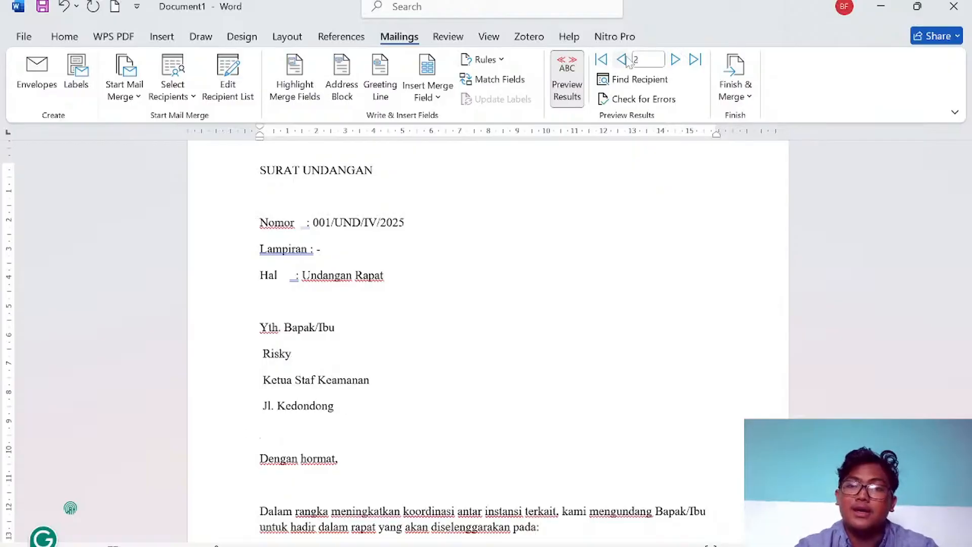
click(627, 60)
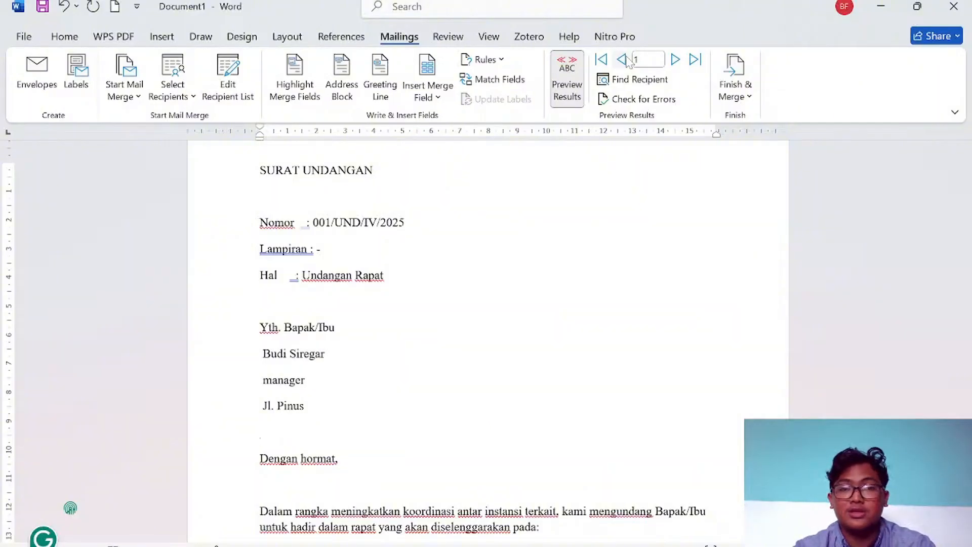
click(676, 60)
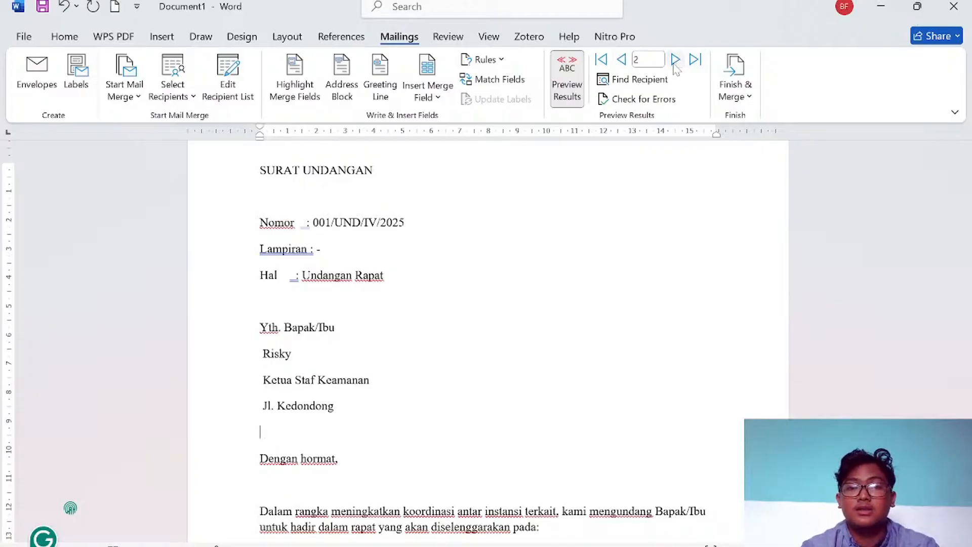
click(674, 64)
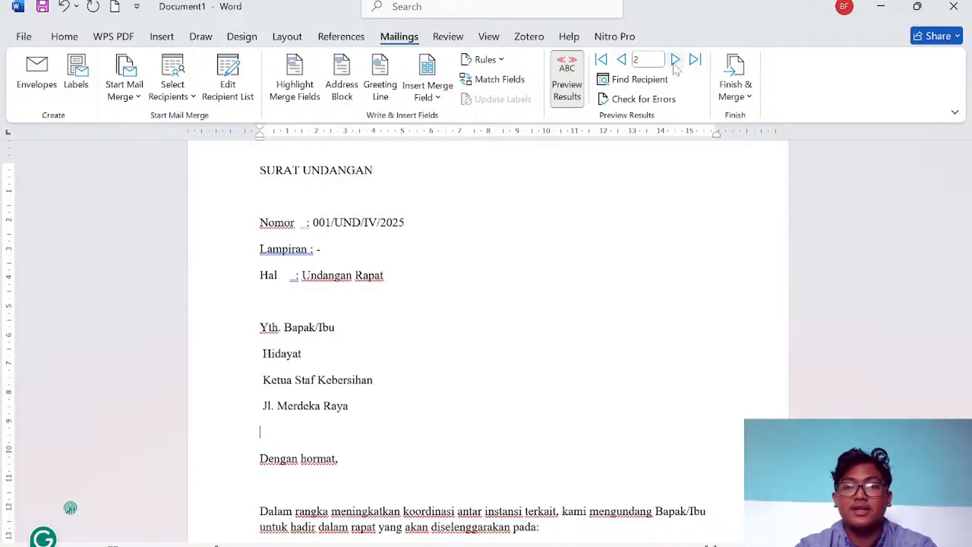
Merge all recipient records to the printer, using Microsoft Print to PDF with one copy of all pages
click(734, 83)
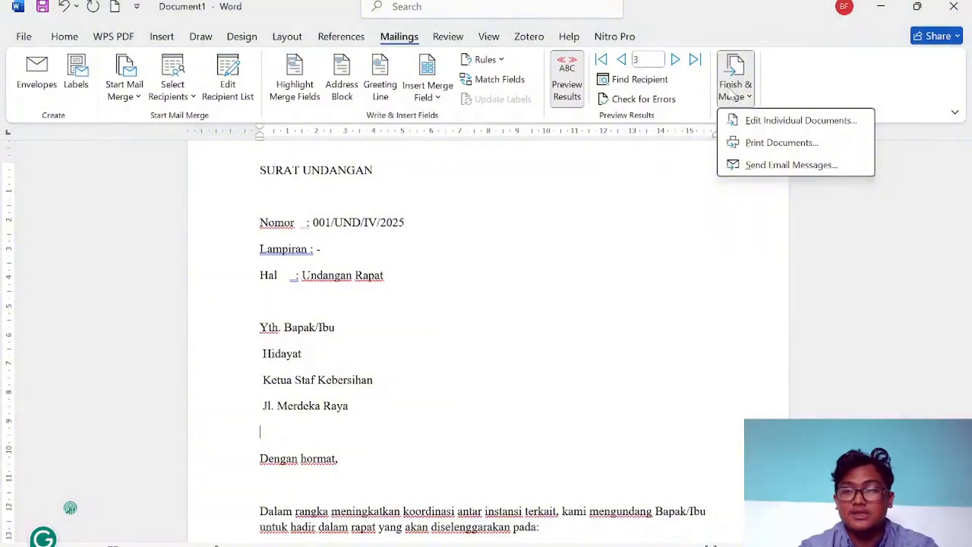
click(771, 144)
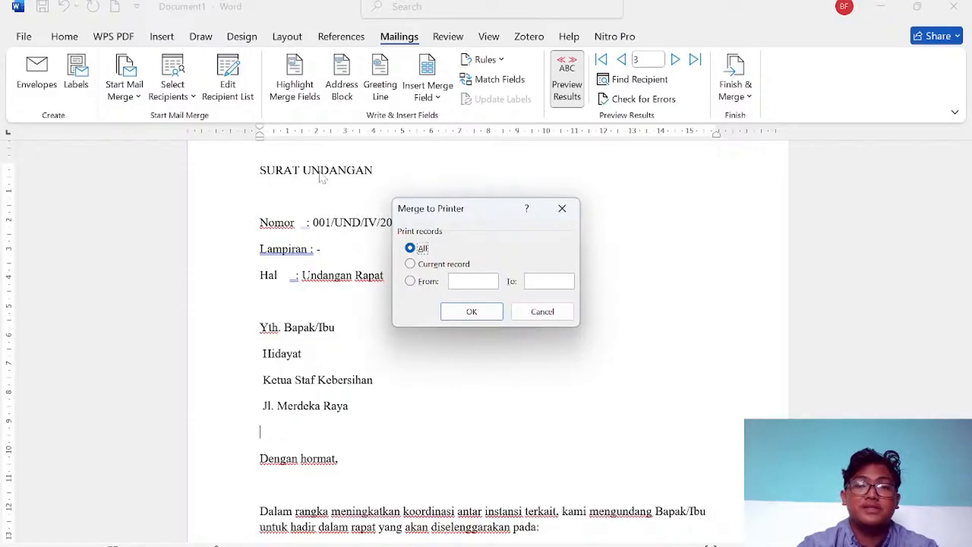
click(466, 311)
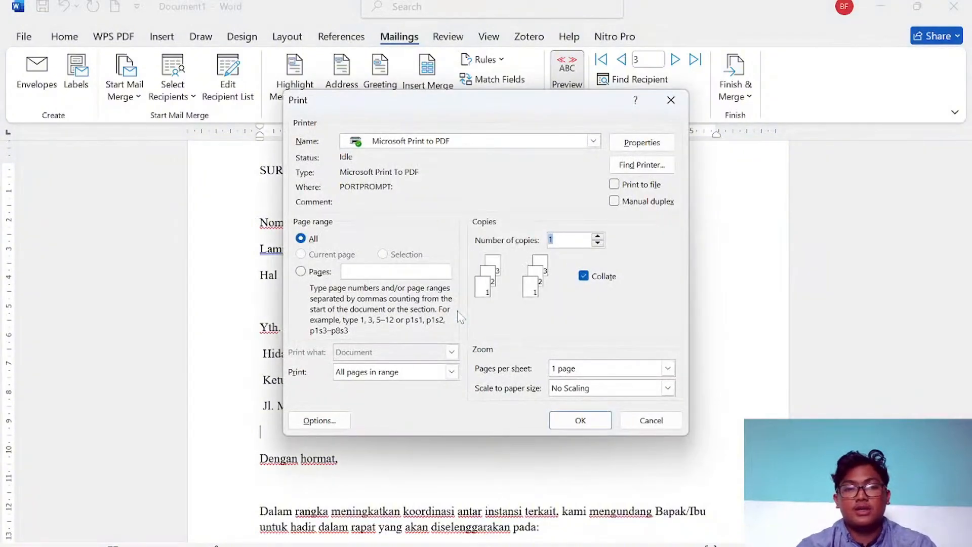
click(576, 419)
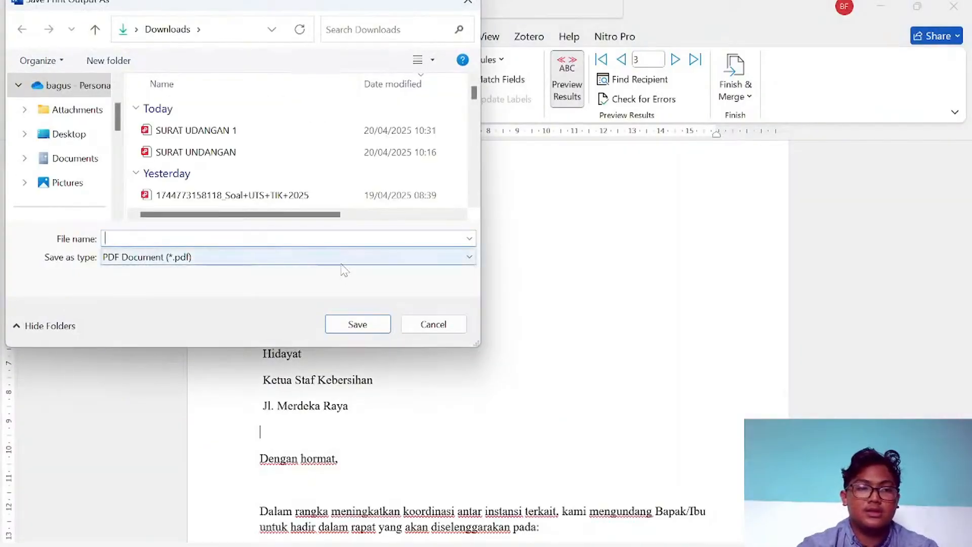
Save the print output in the Downloads folder as a PDF named SURAT UNDANGAN PENTING
text(SU)
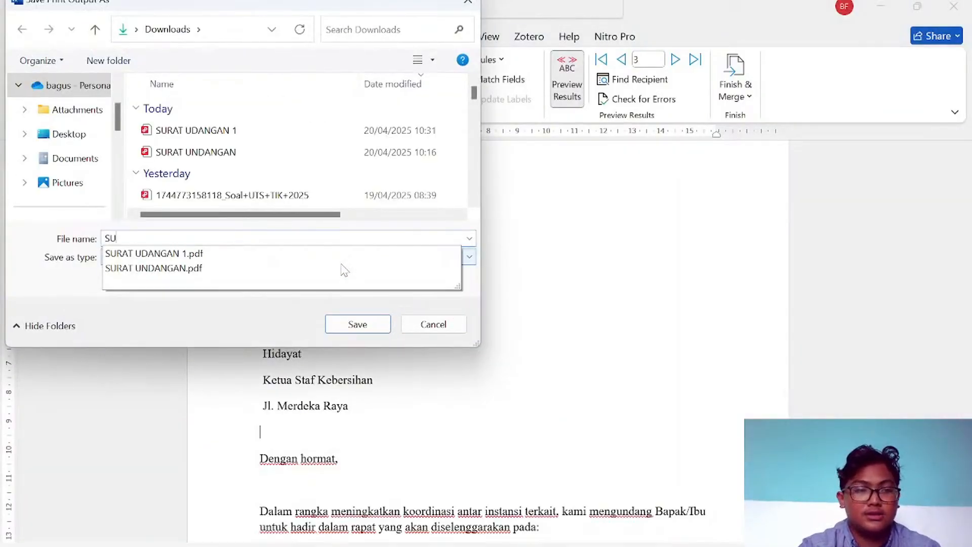
text(RAT)
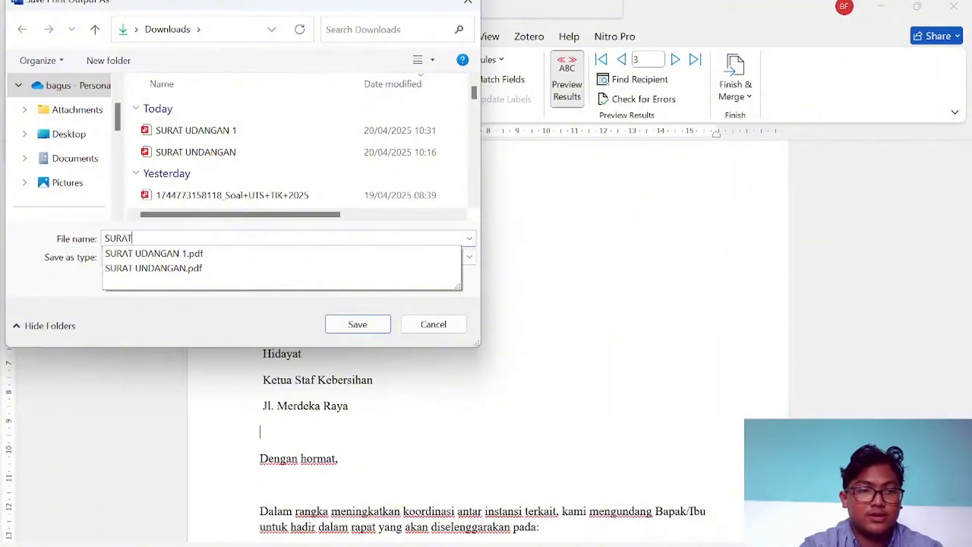
text( UNDANGAN)
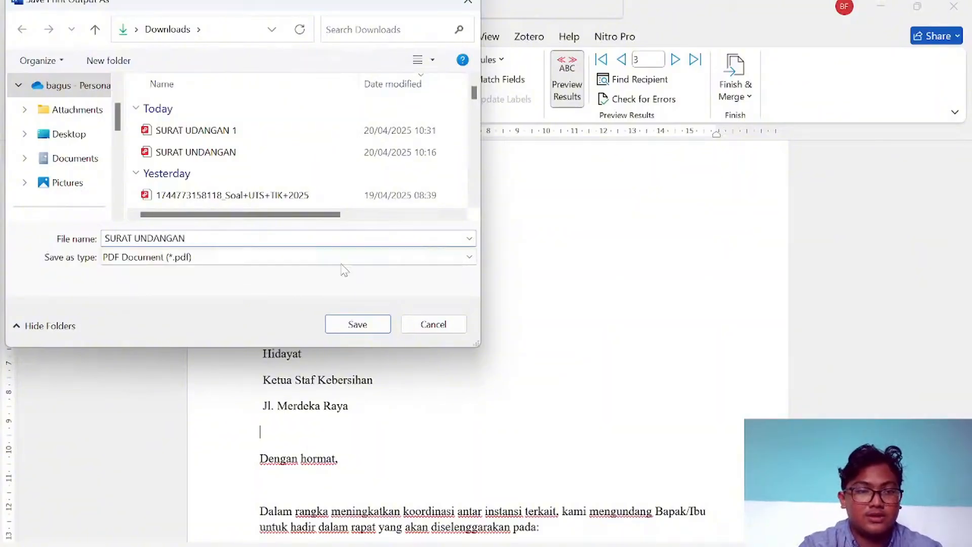
text( PENTING)
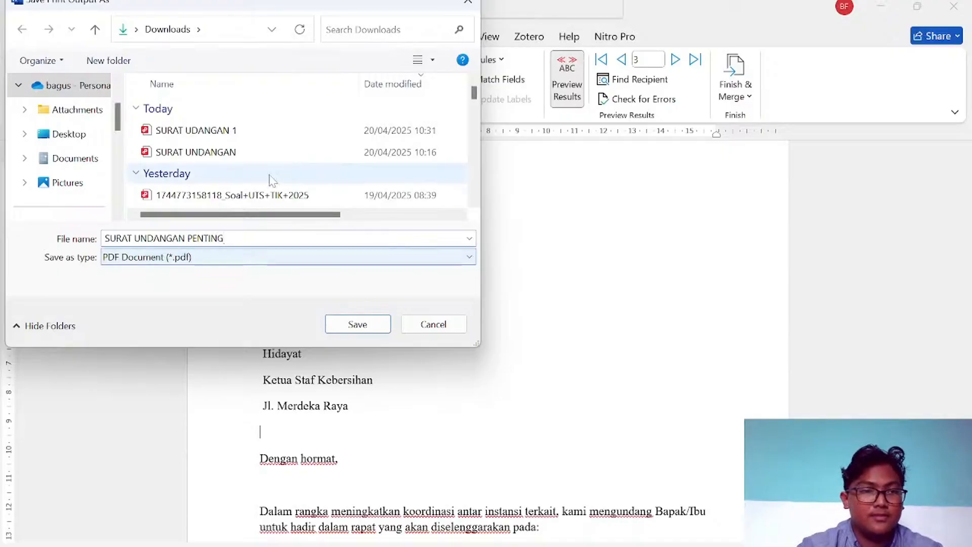
scroll(85, 159, down, 1)
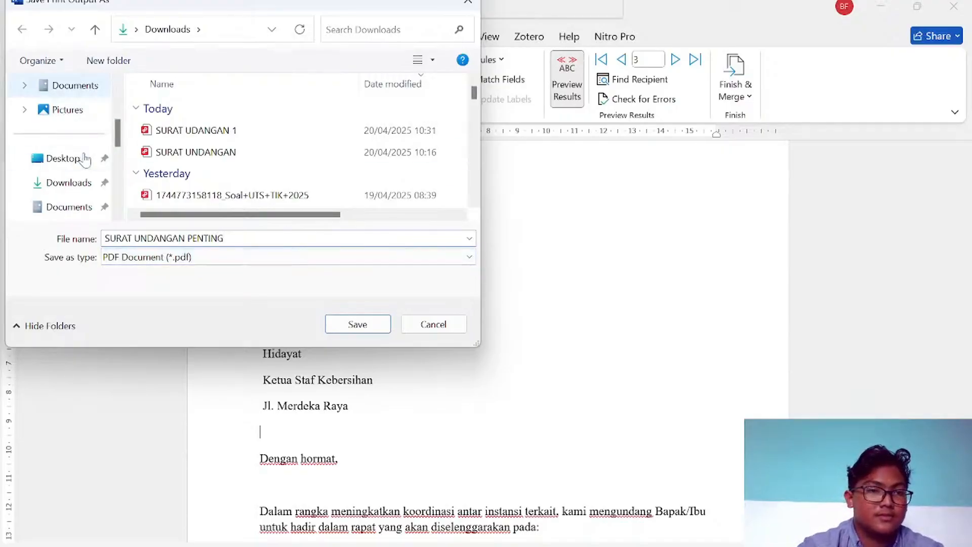
click(74, 183)
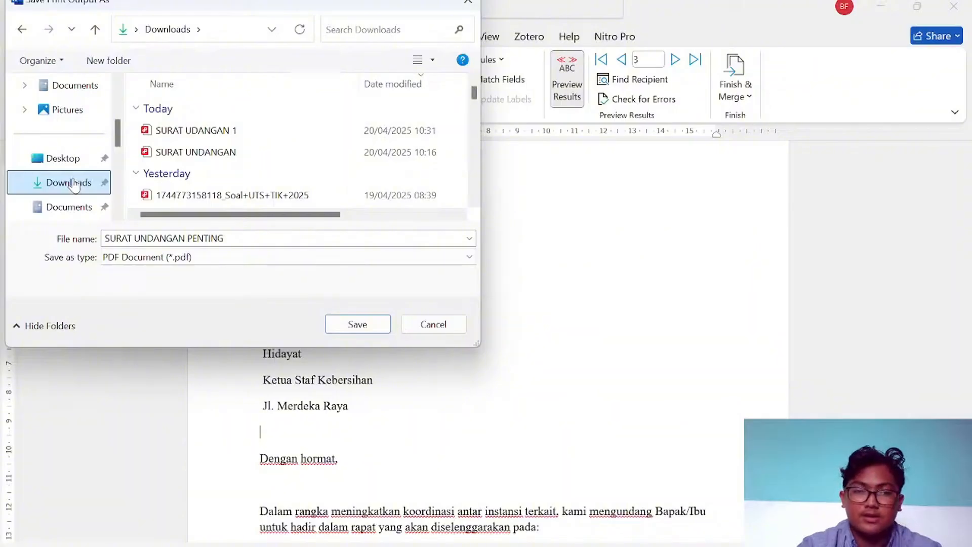
click(358, 324)
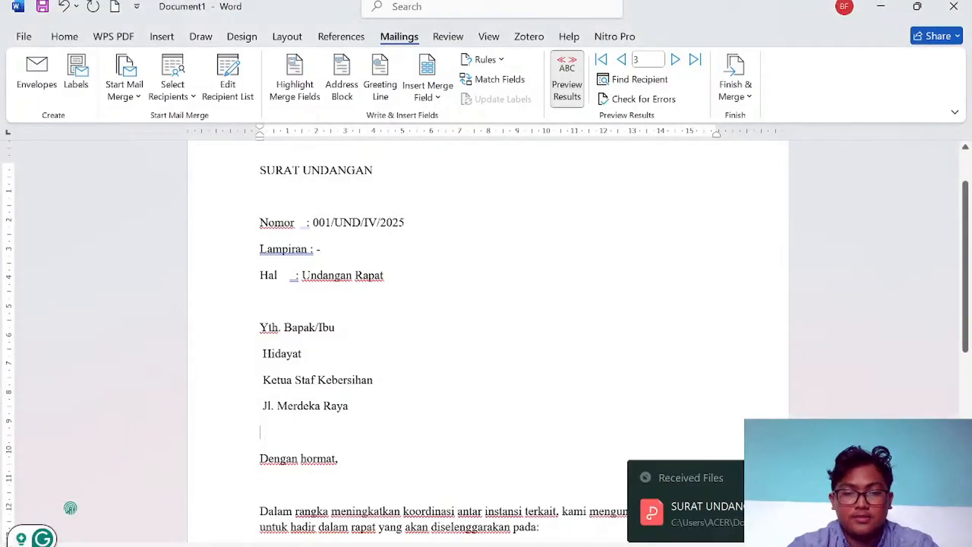
Switch to File Explorer and open the SURAT UNDANGAN PENTING PDF from the Downloads folder
mouse_move(585, 545)
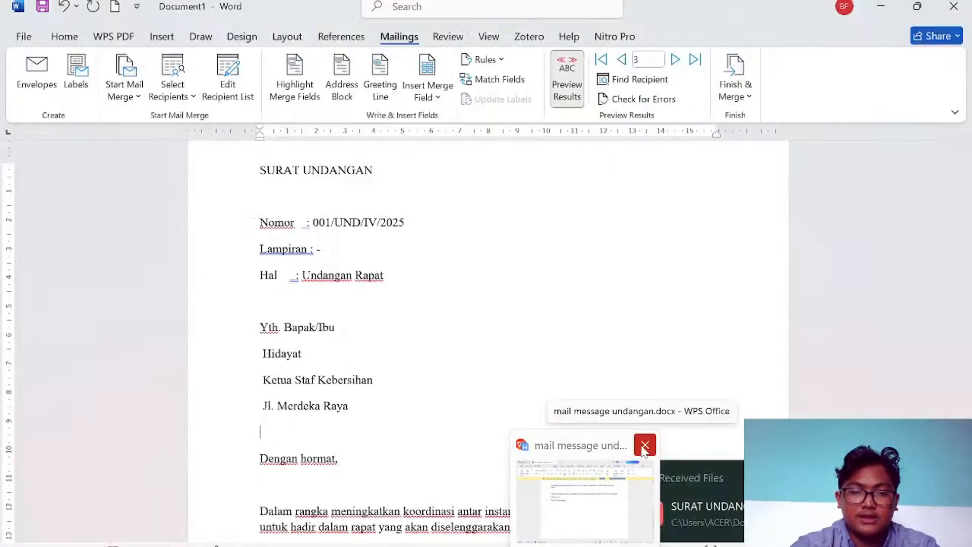
click(644, 445)
mouse_move(394, 545)
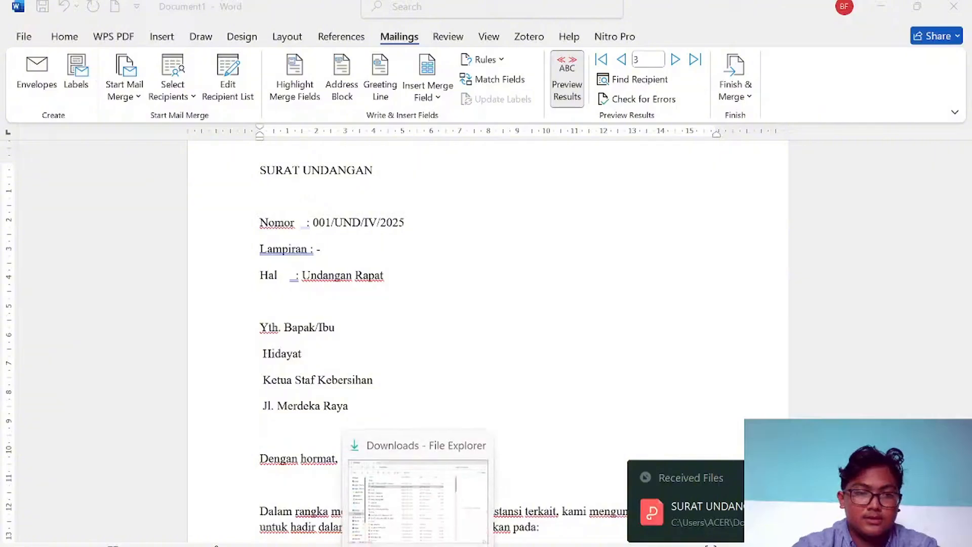
click(397, 493)
click(74, 355)
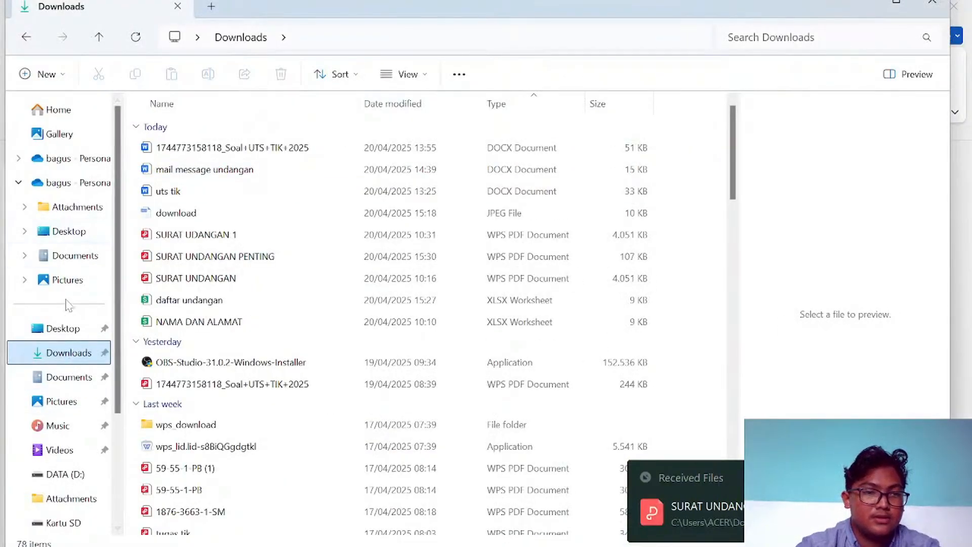
click(73, 286)
click(61, 358)
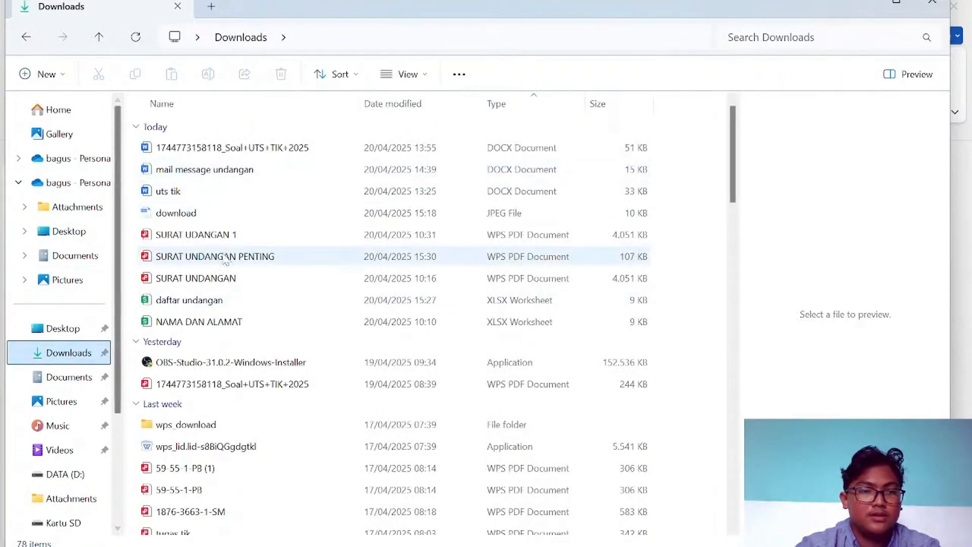
double_click(228, 256)
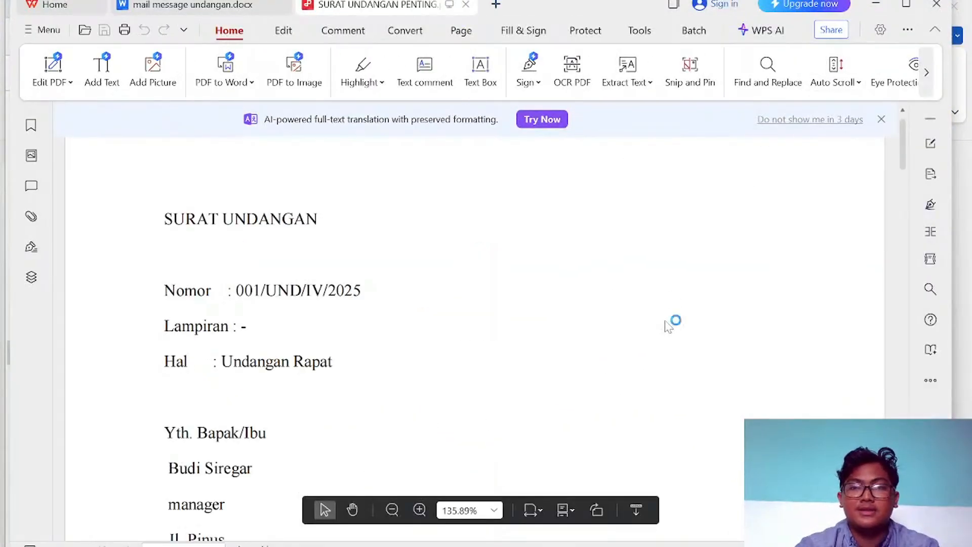
Review the letters in the SURAT UNDANGAN PENTING PDF, checking the recipient name, position and address on each page
scroll(671, 324, down, 3)
scroll(668, 326, down, 11)
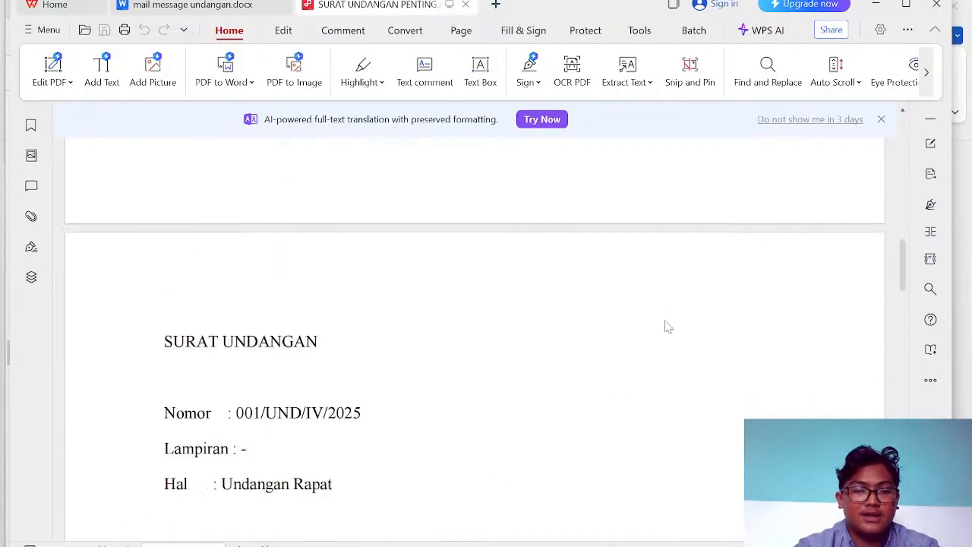
scroll(668, 327, down, 12)
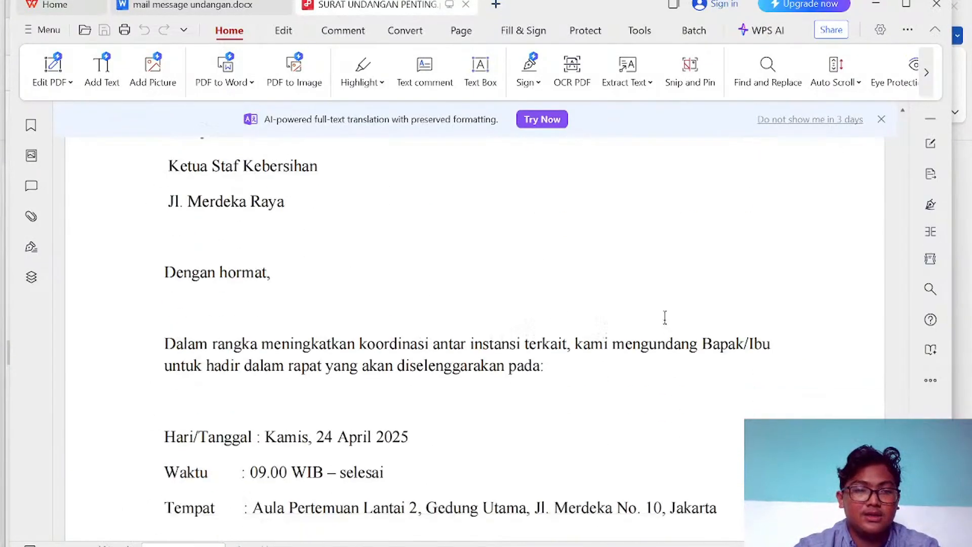
ctrl+scroll(668, 326, down, 3)
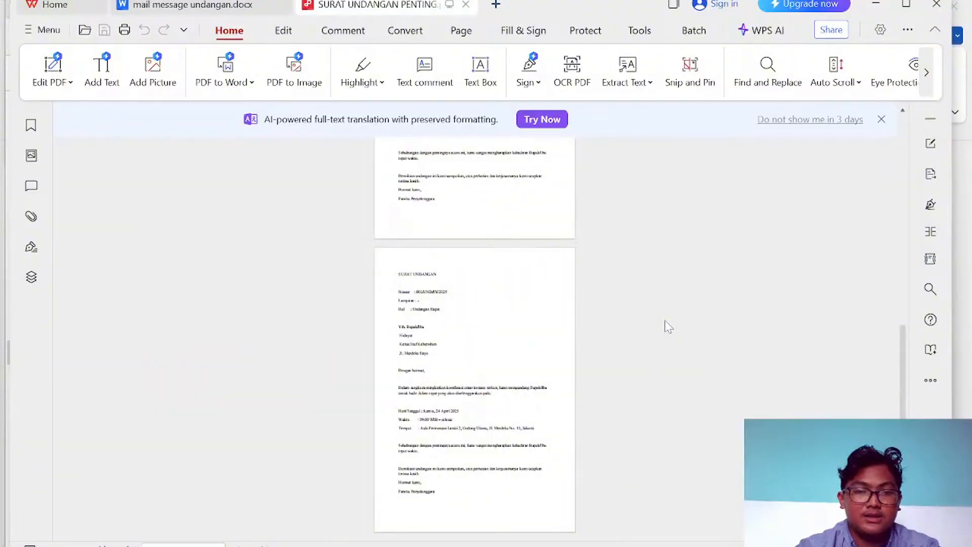
ctrl+scroll(668, 281, up, 3)
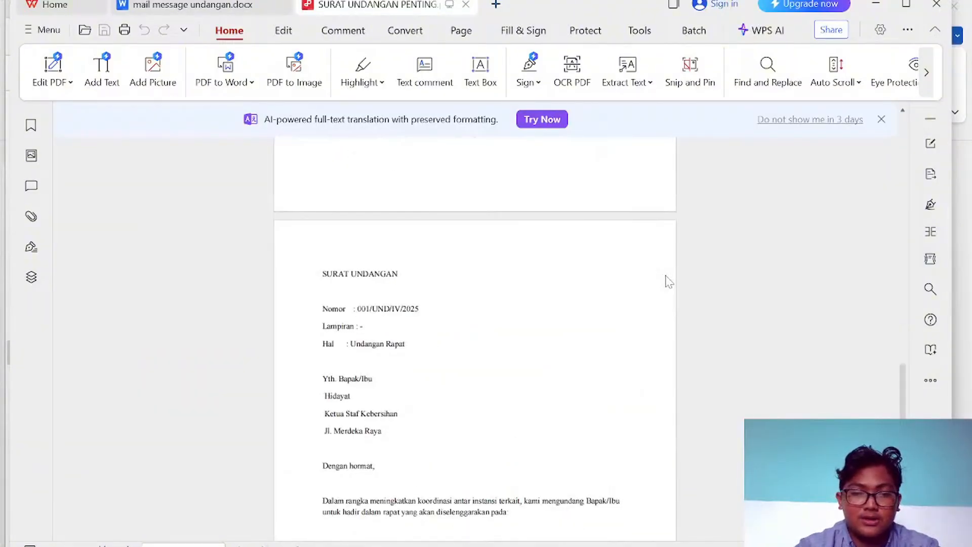
scroll(668, 282, up, 10)
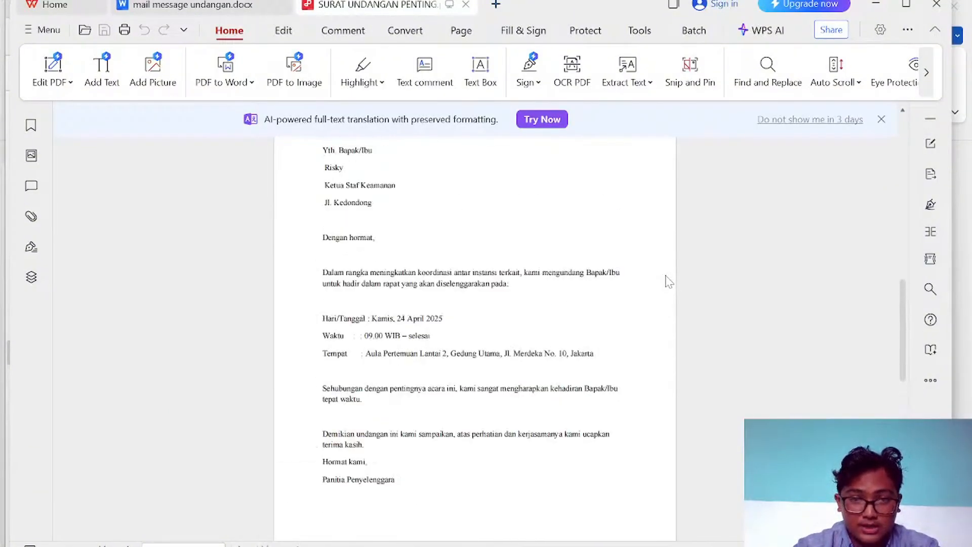
scroll(668, 281, down, 10)
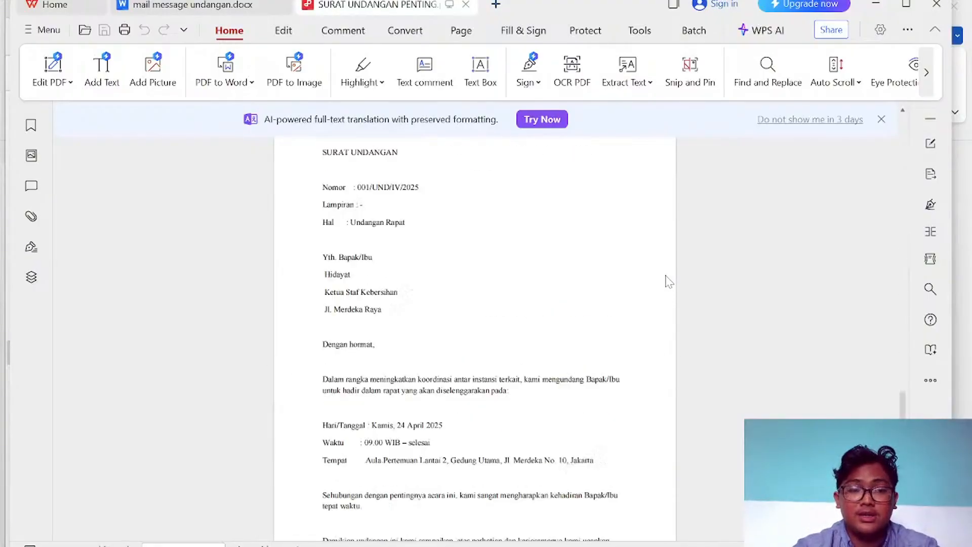
scroll(668, 282, up, 5)
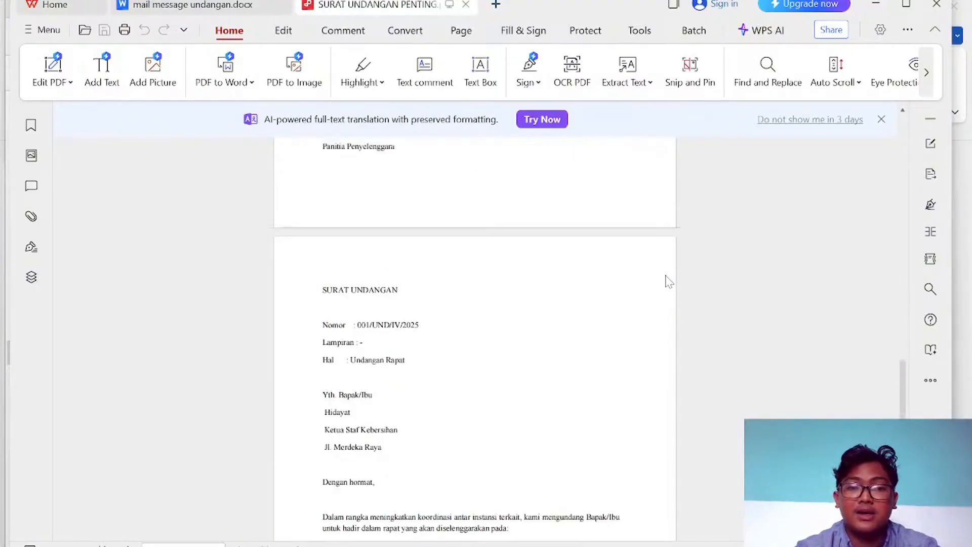
scroll(668, 282, up, 10)
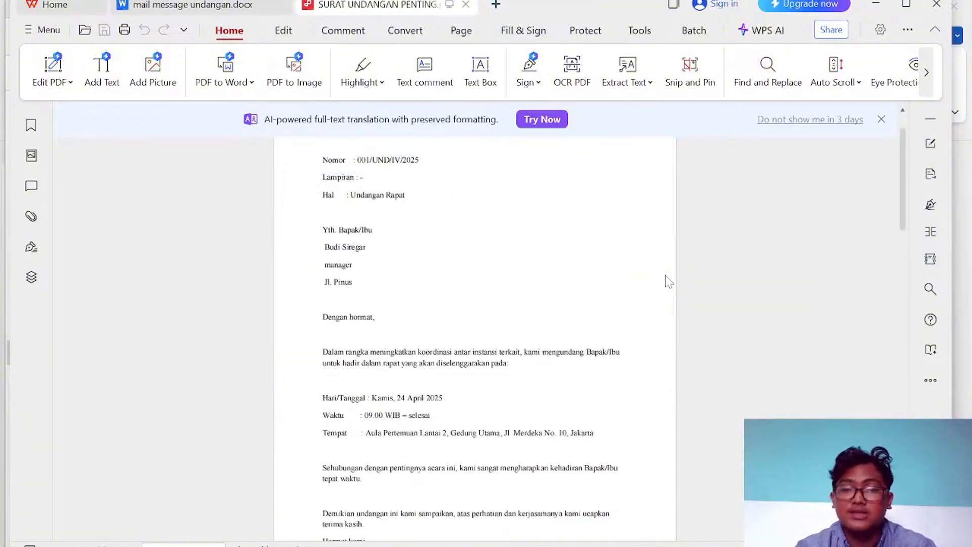
scroll(668, 282, up, 1)
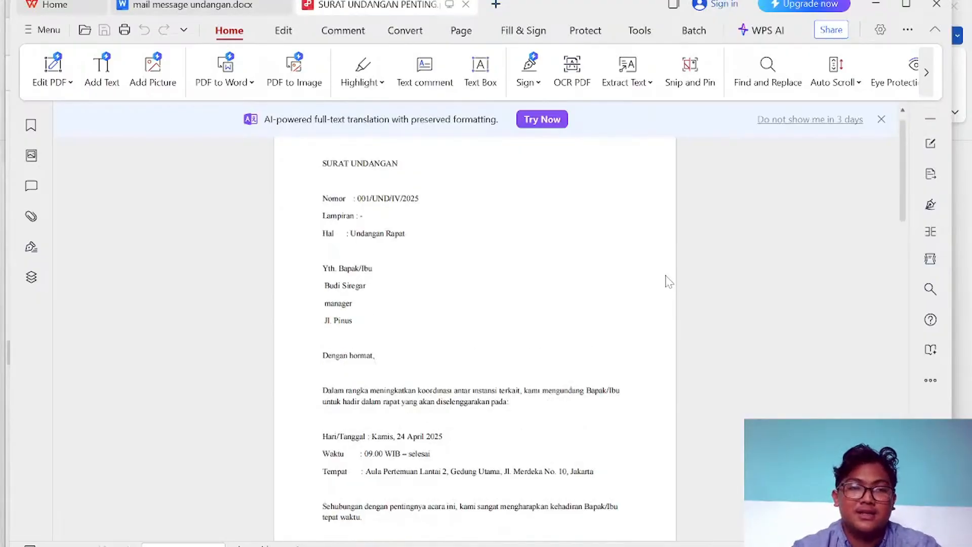
scroll(669, 281, down, 20)
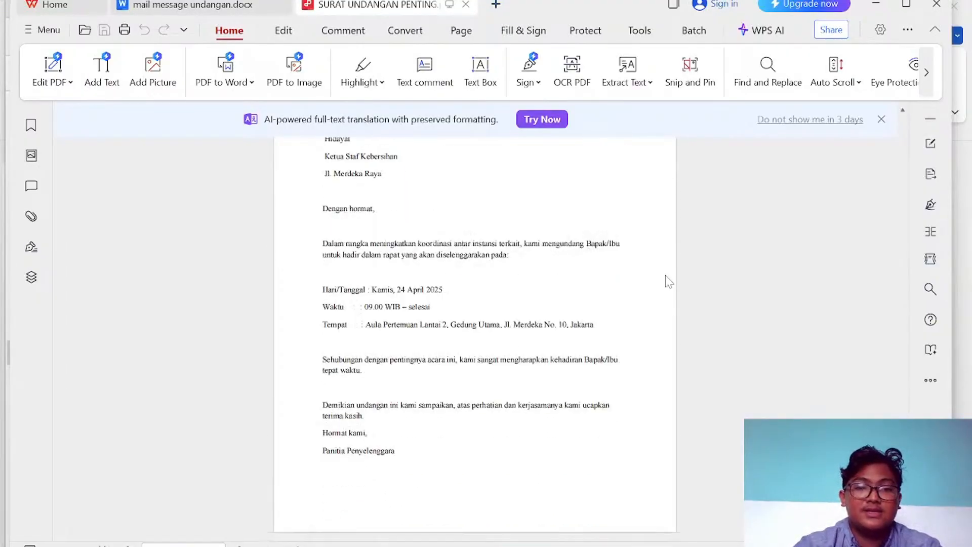